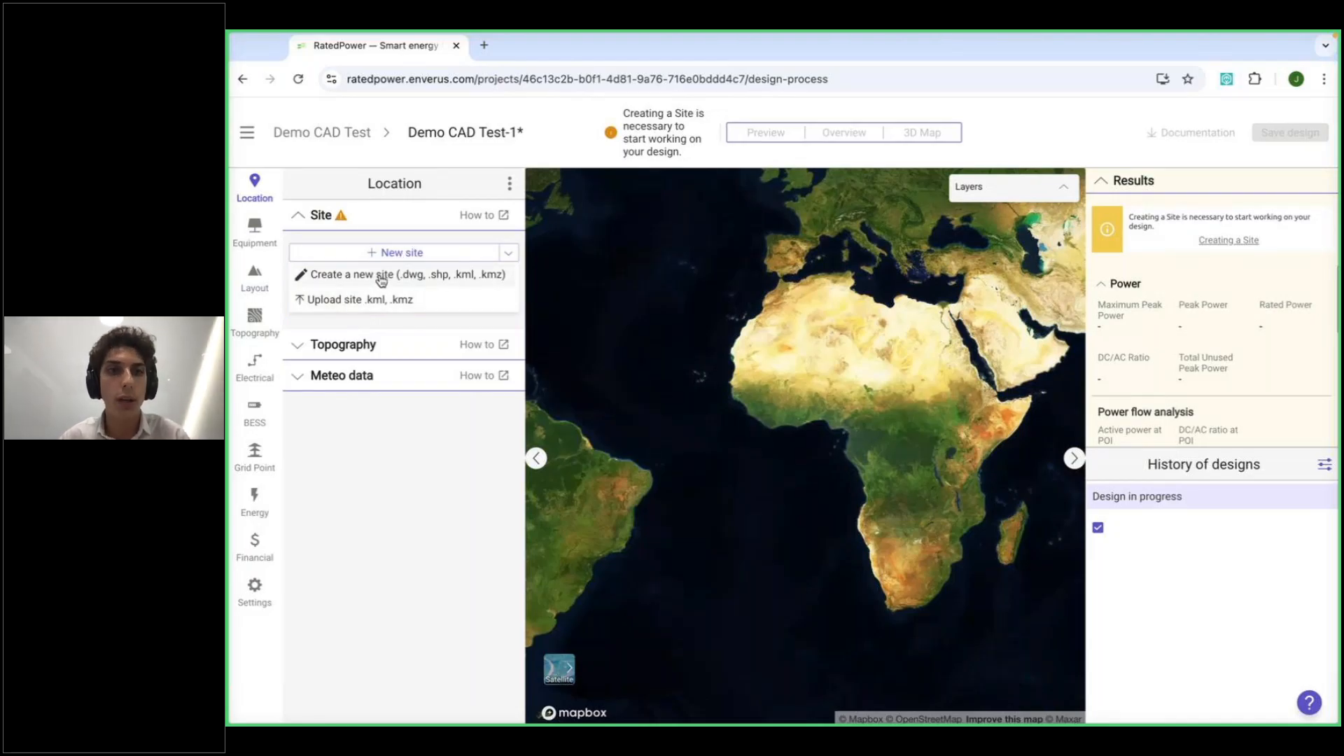
# Create a new site and upload the DWG file "Cad Site-with crs.dwg" as the source of its elements
pyautogui.click(417, 280)
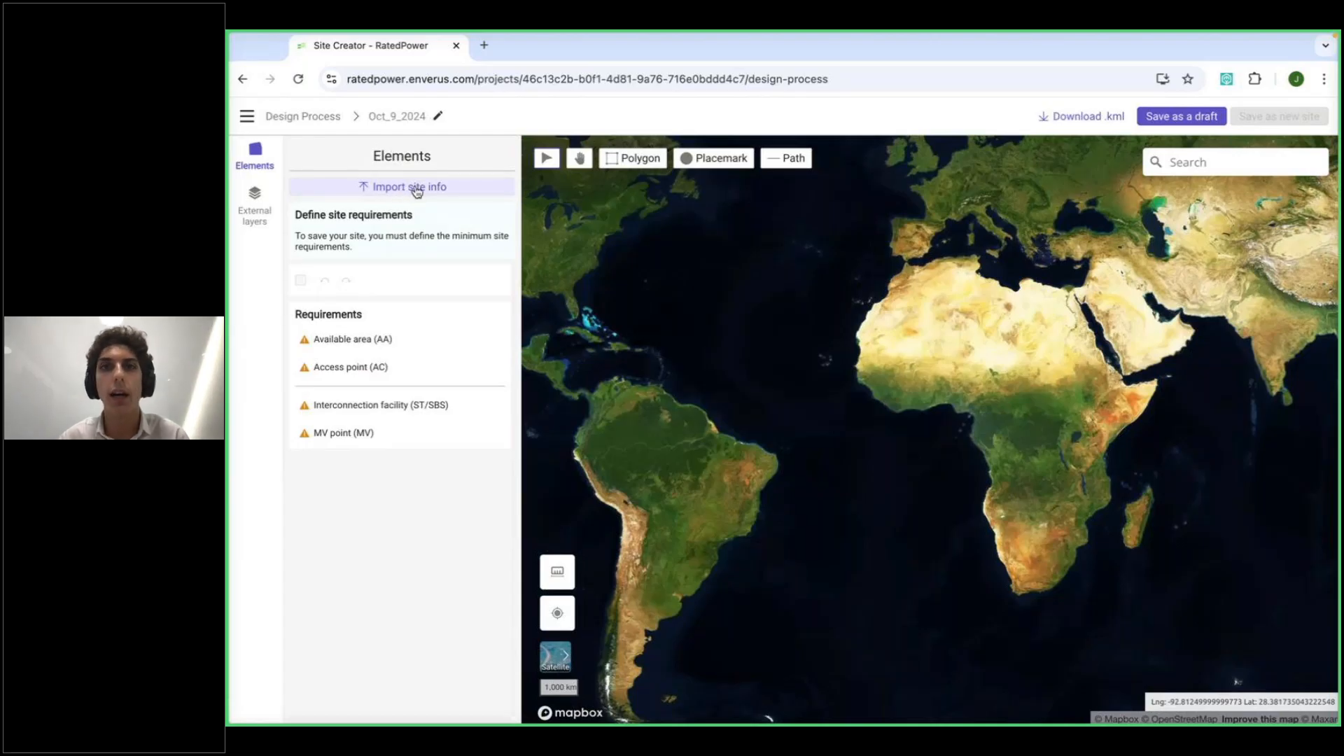
pyautogui.click(422, 189)
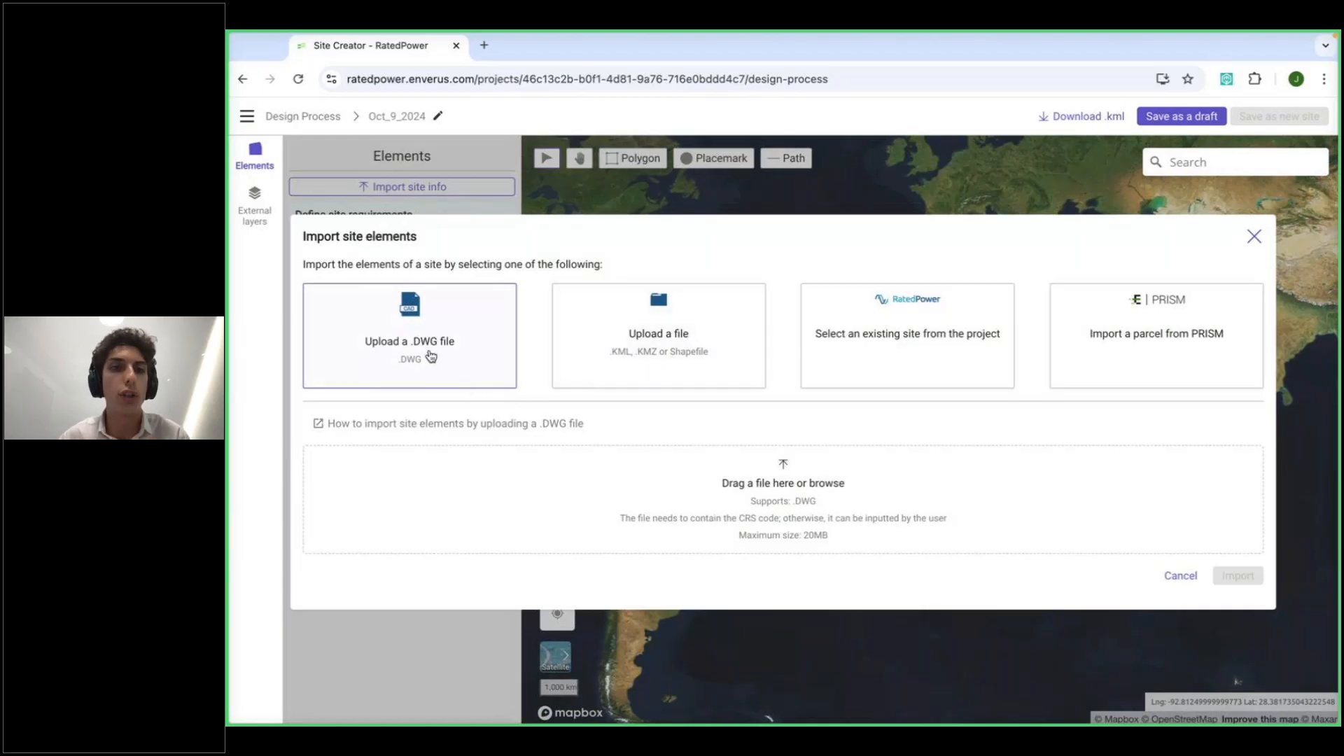
pyautogui.click(794, 518)
pyautogui.click(693, 529)
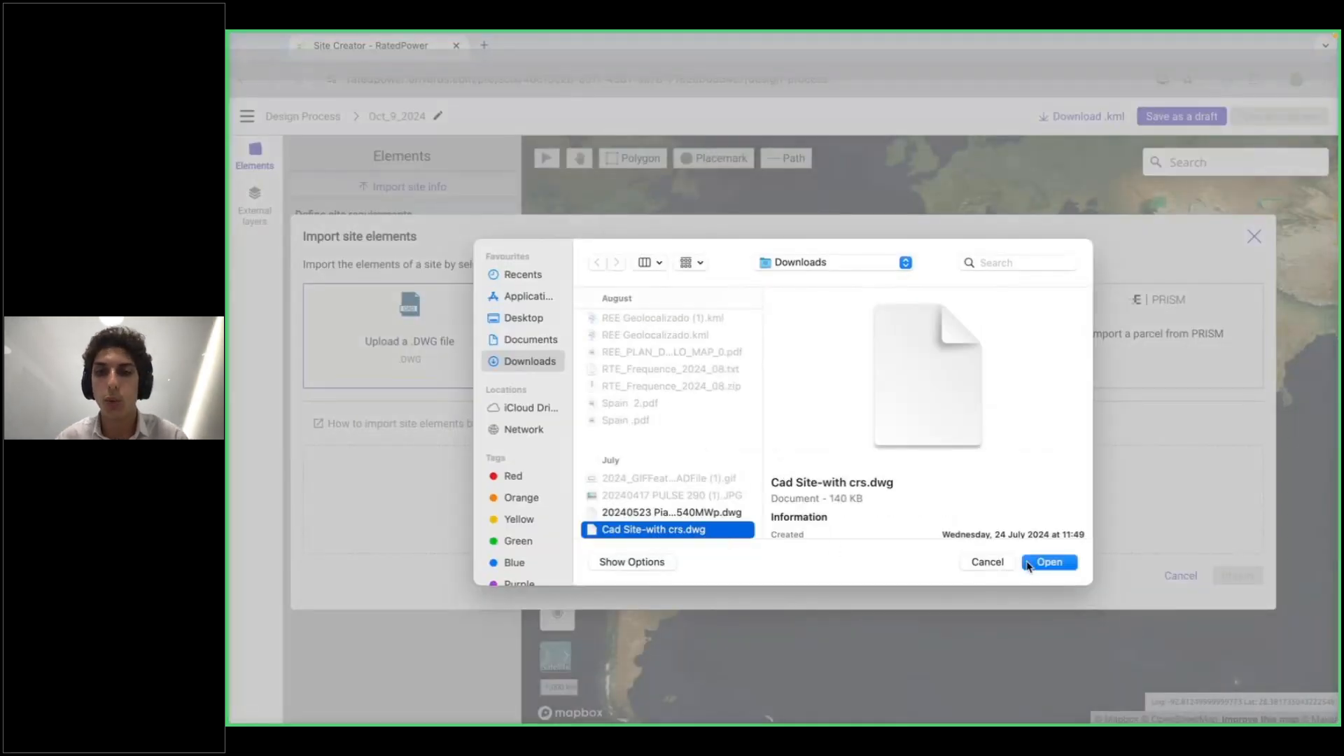
pyautogui.click(1050, 563)
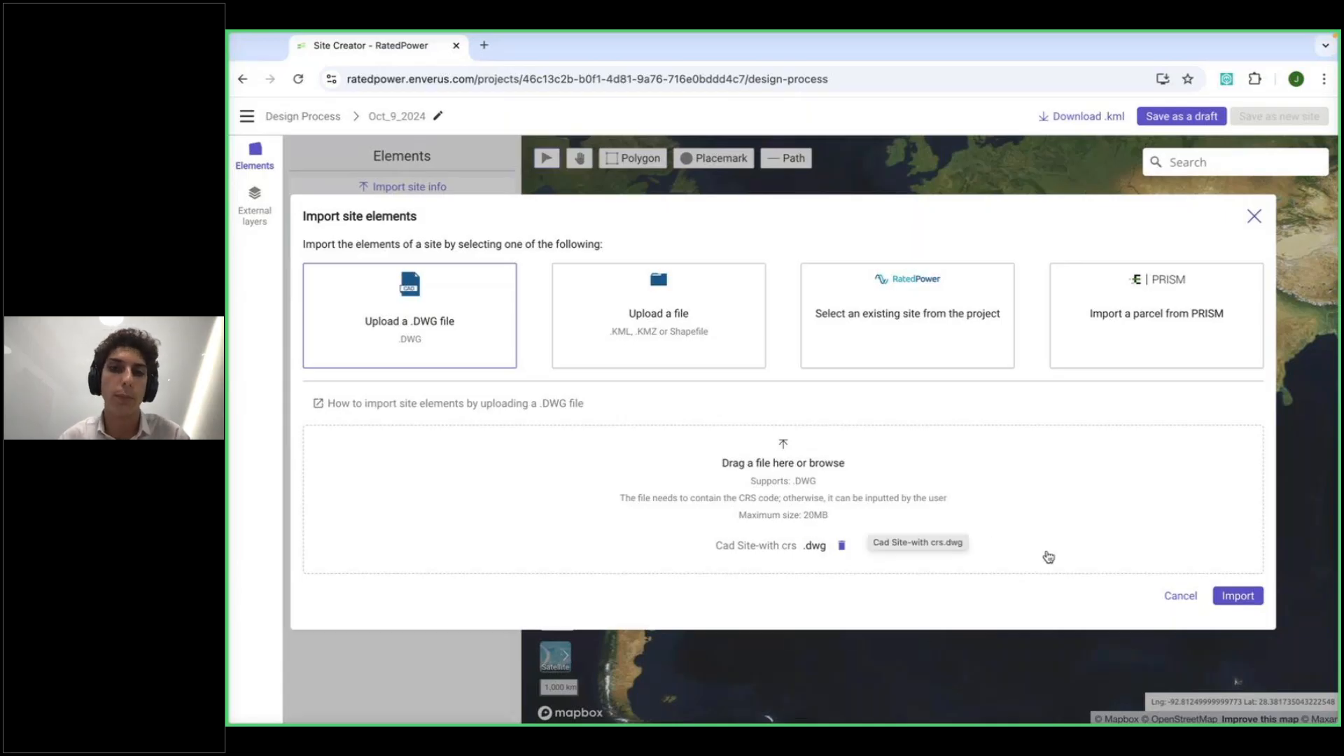
# Import the uploaded drawing with the WGS 84 / UTM zone 10N (EPSG 32610) reference and dismiss the layer import introduction
pyautogui.click(1237, 596)
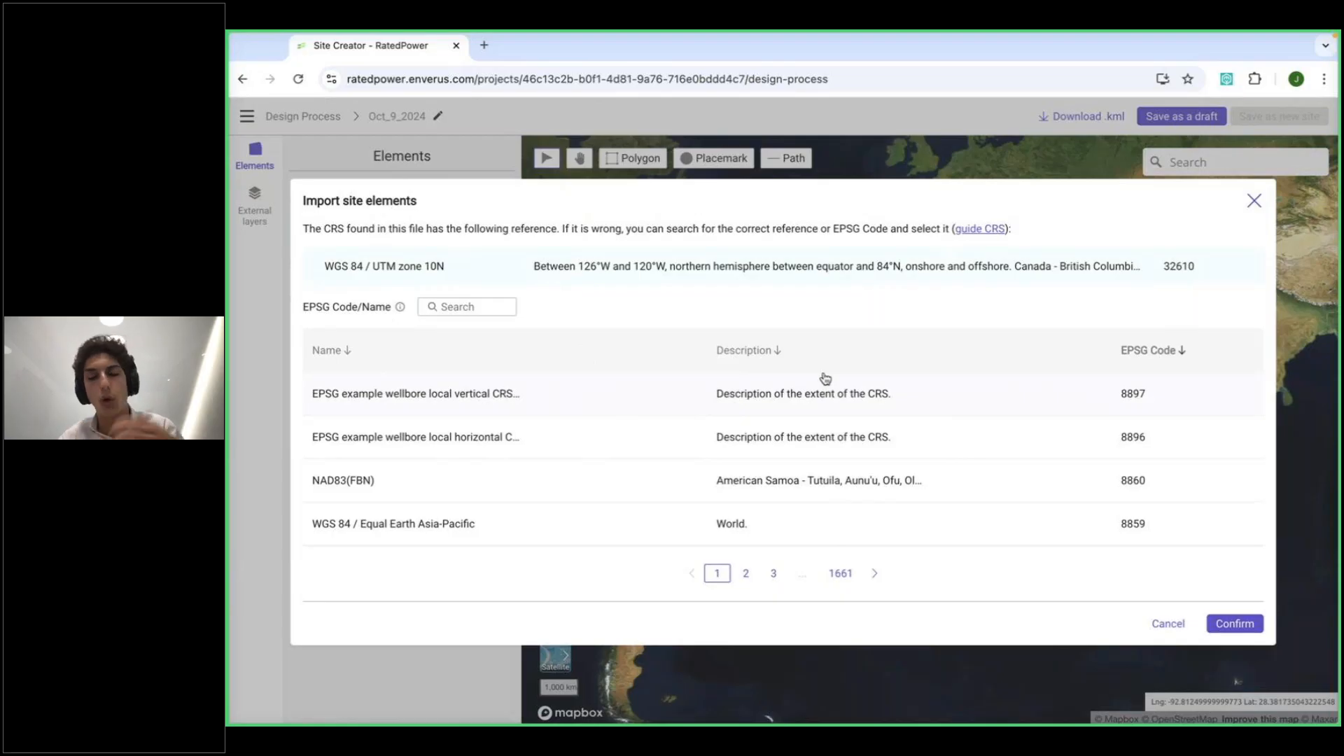
pyautogui.click(1230, 629)
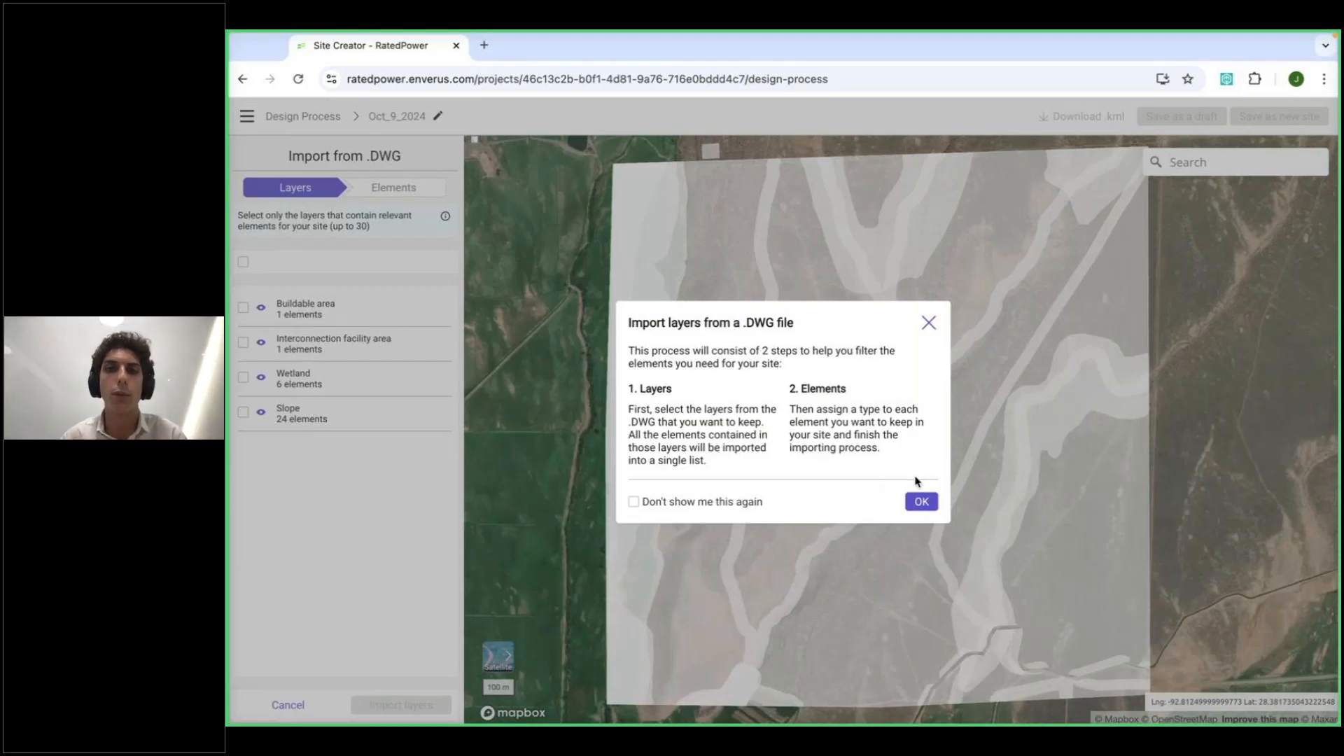
pyautogui.click(921, 502)
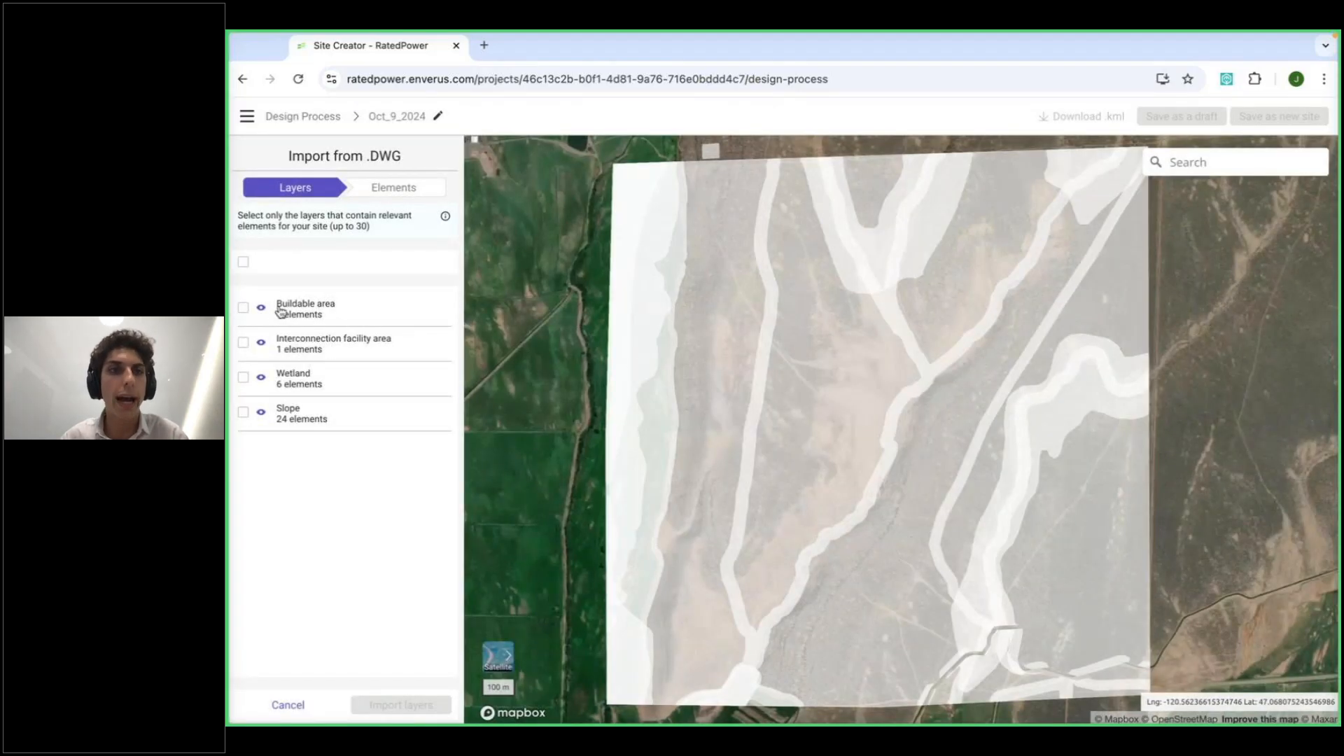
# Select the Buildable area, Interconnection facility area, Wetland and Slope layers and import their contents
pyautogui.click(243, 308)
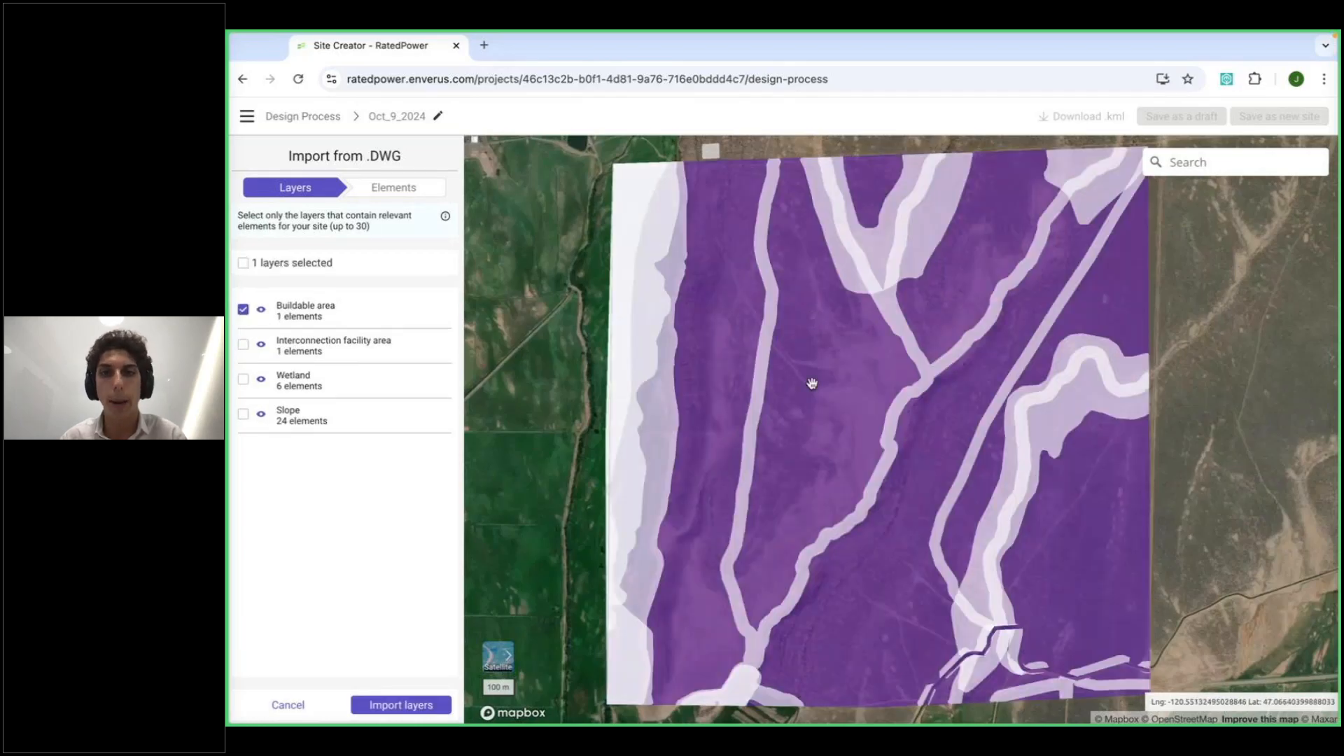
pyautogui.click(243, 344)
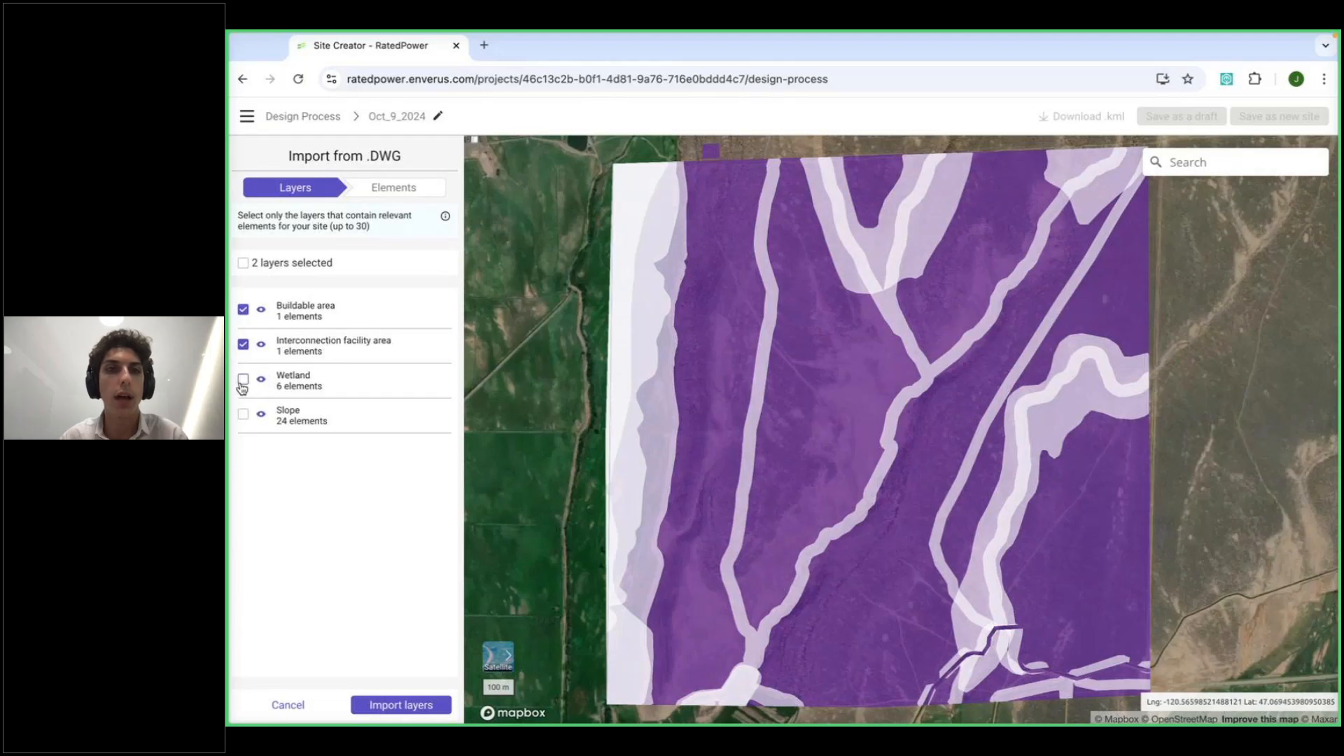
pyautogui.click(242, 381)
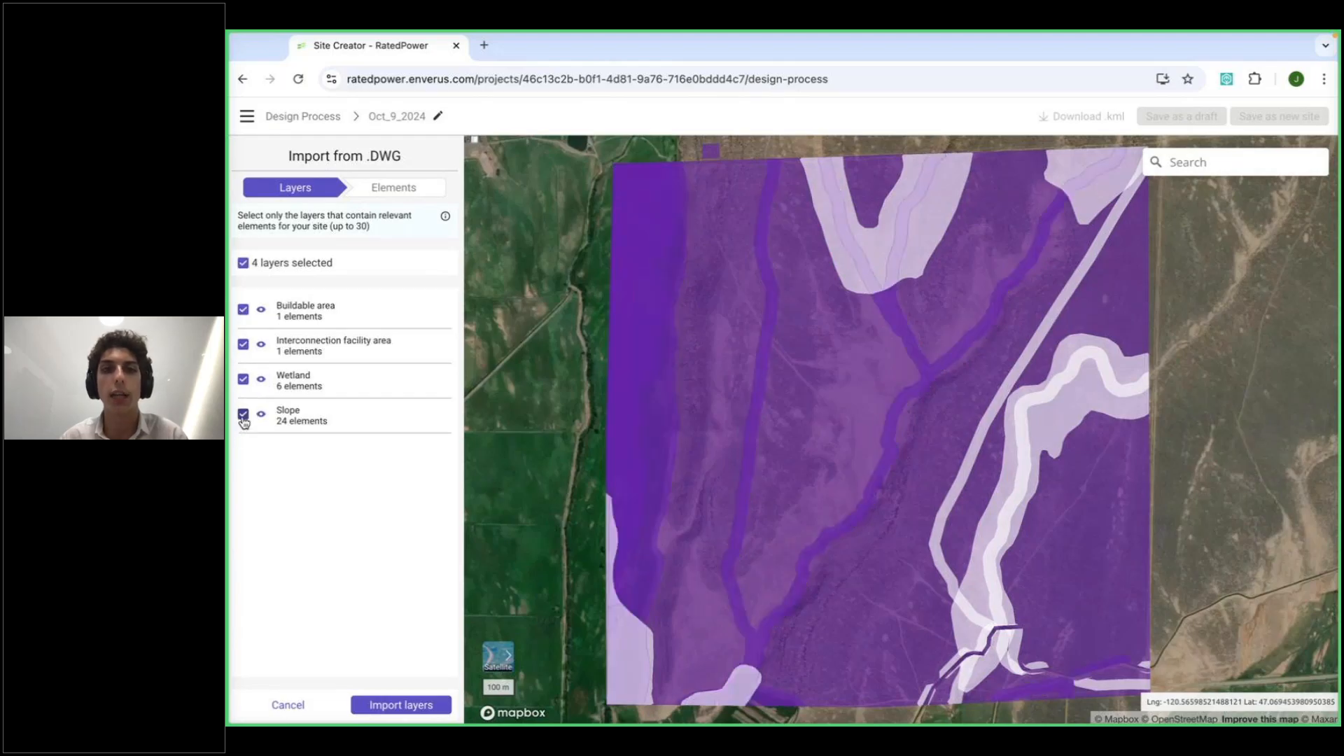
pyautogui.click(243, 416)
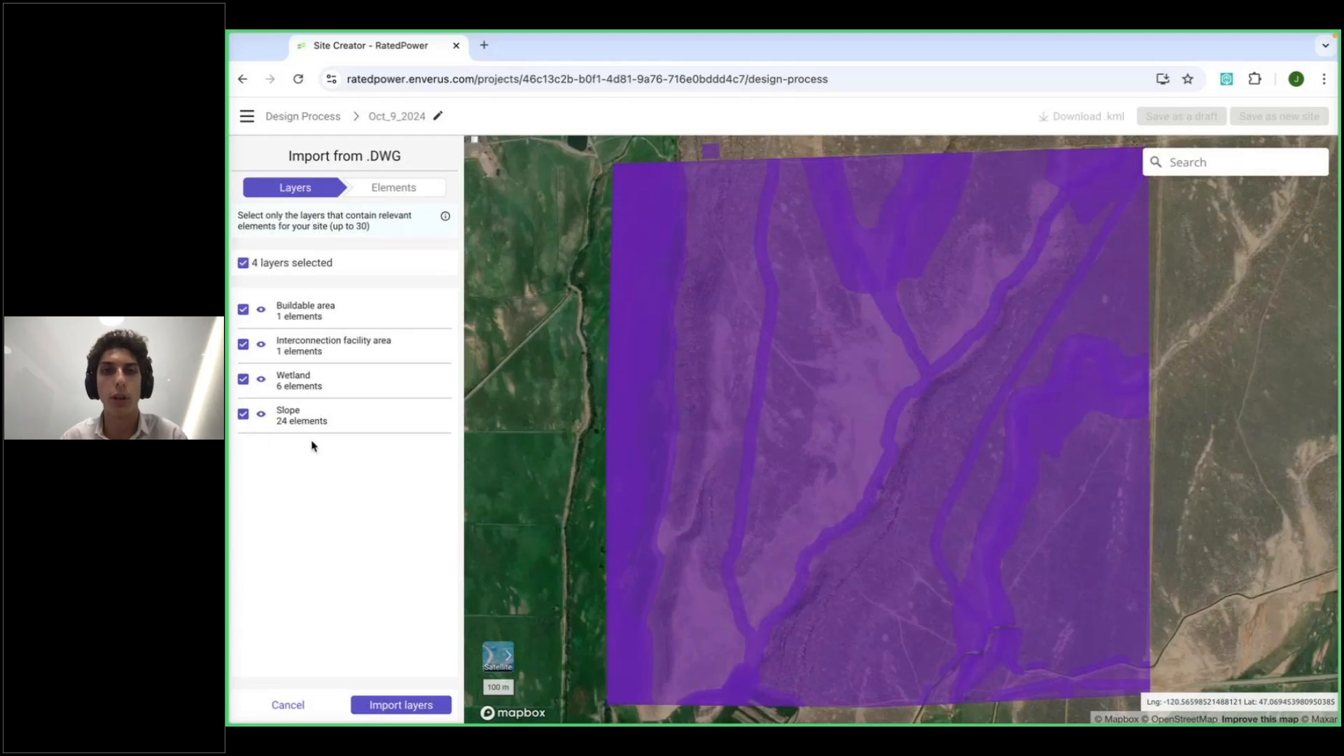
pyautogui.click(412, 712)
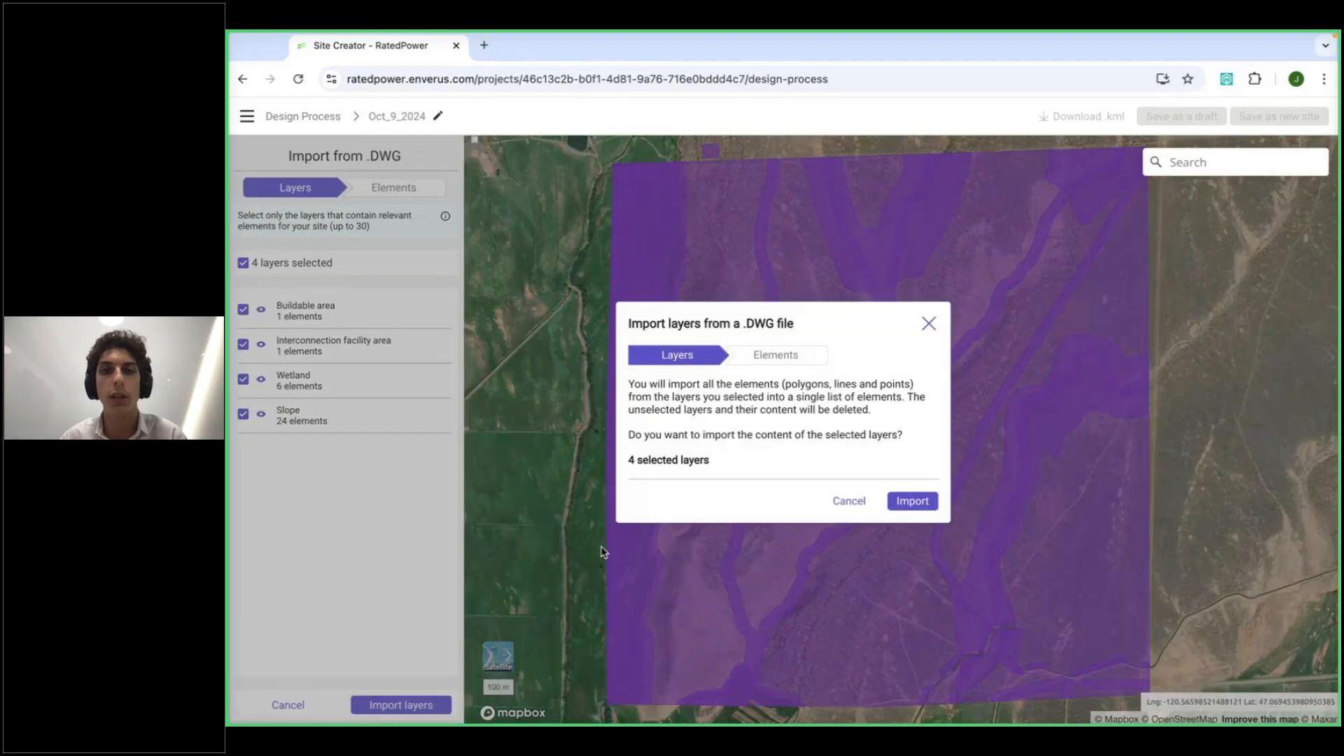
pyautogui.click(913, 501)
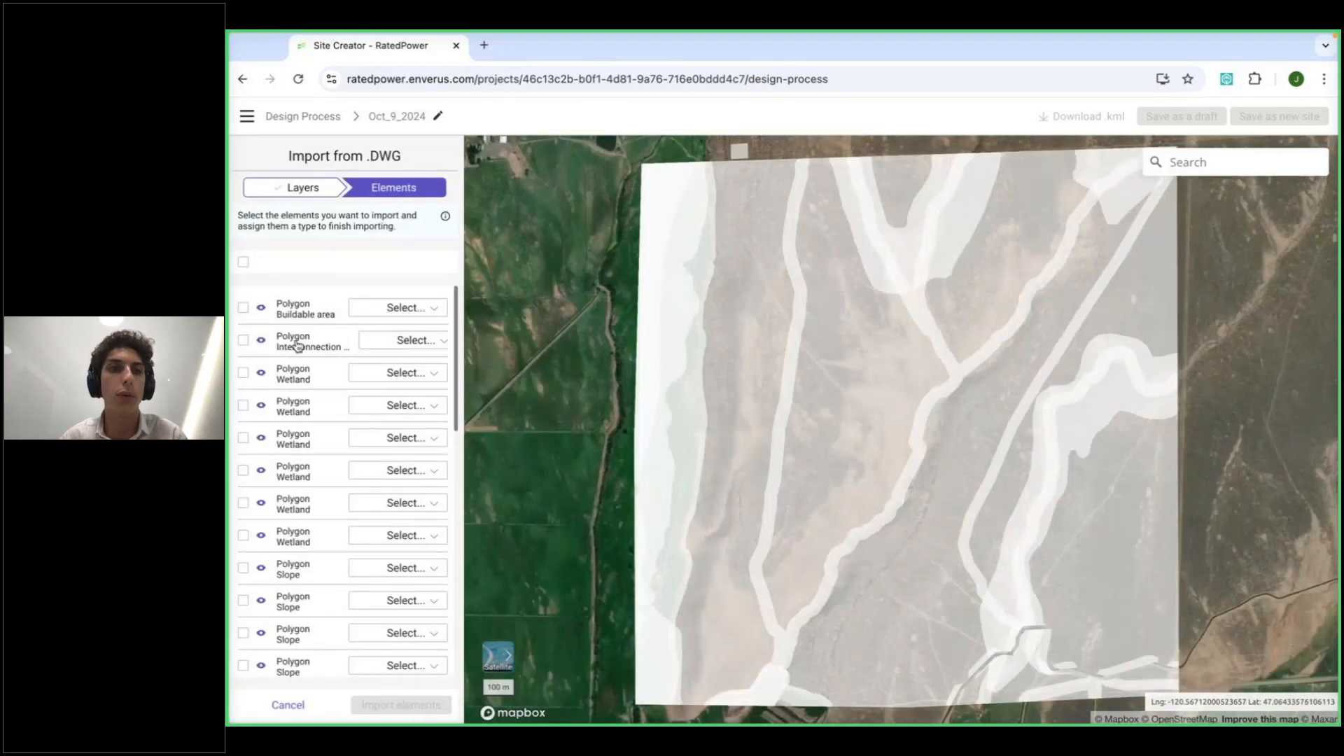
# Assign the Available area type to the Buildable area polygon and the Substation type to the Interconnection facility area polygon
pyautogui.scroll(-5, 295, 490)
pyautogui.scroll(5, 296, 490)
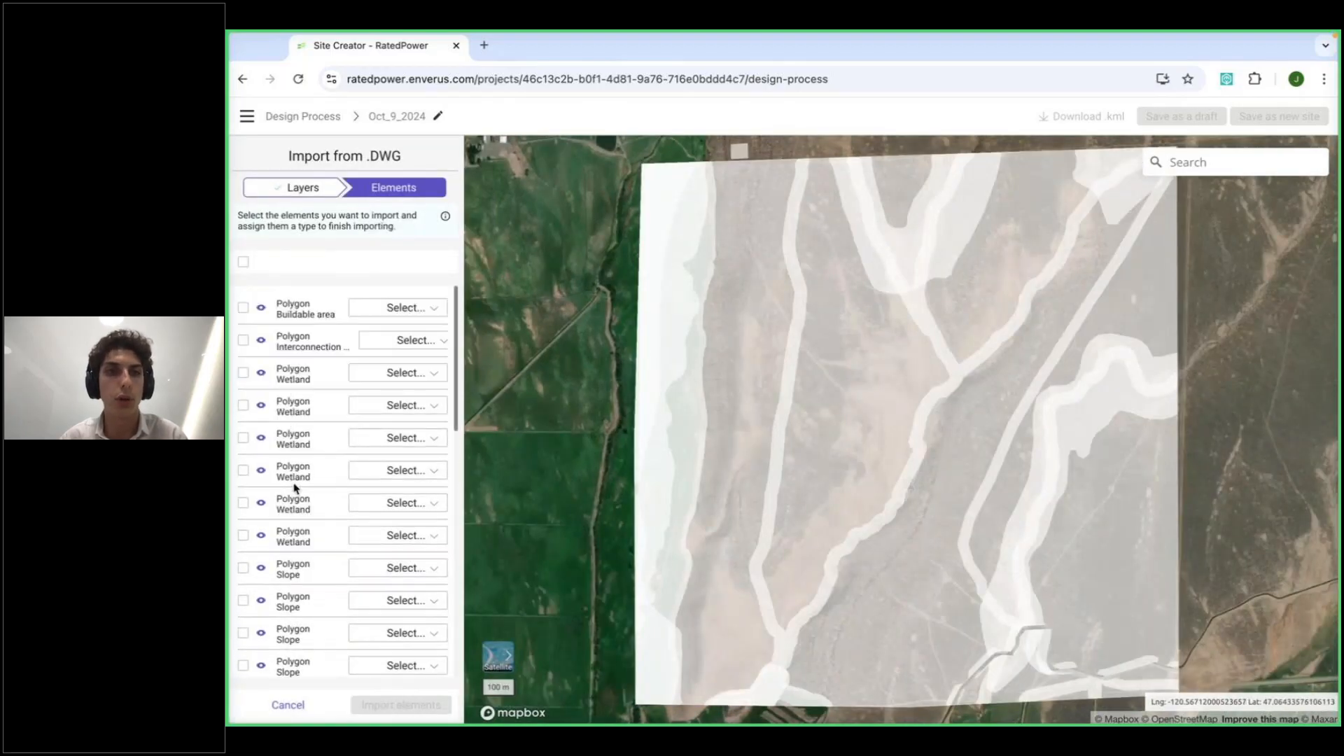
pyautogui.click(377, 313)
pyautogui.click(390, 333)
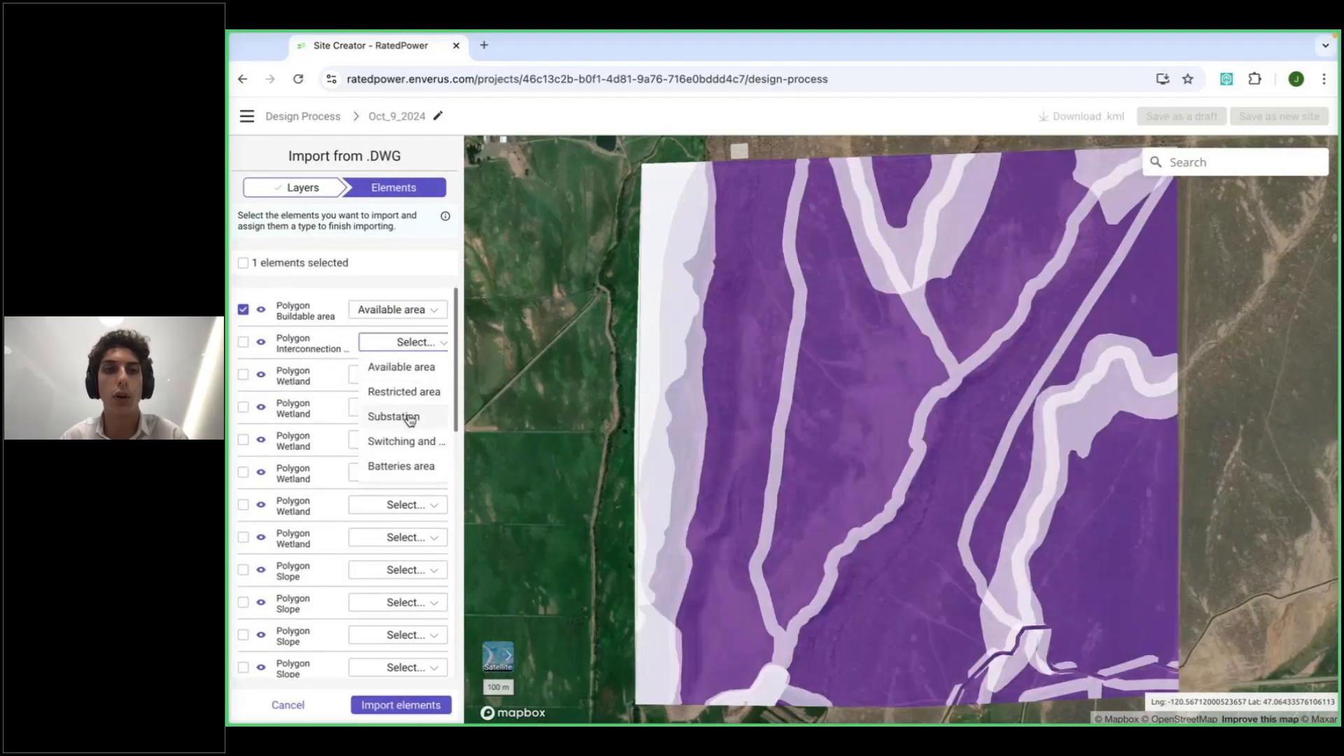
pyautogui.click(410, 418)
# Assign the Restricted area type to all six Wetland polygons in the element list
pyautogui.click(392, 378)
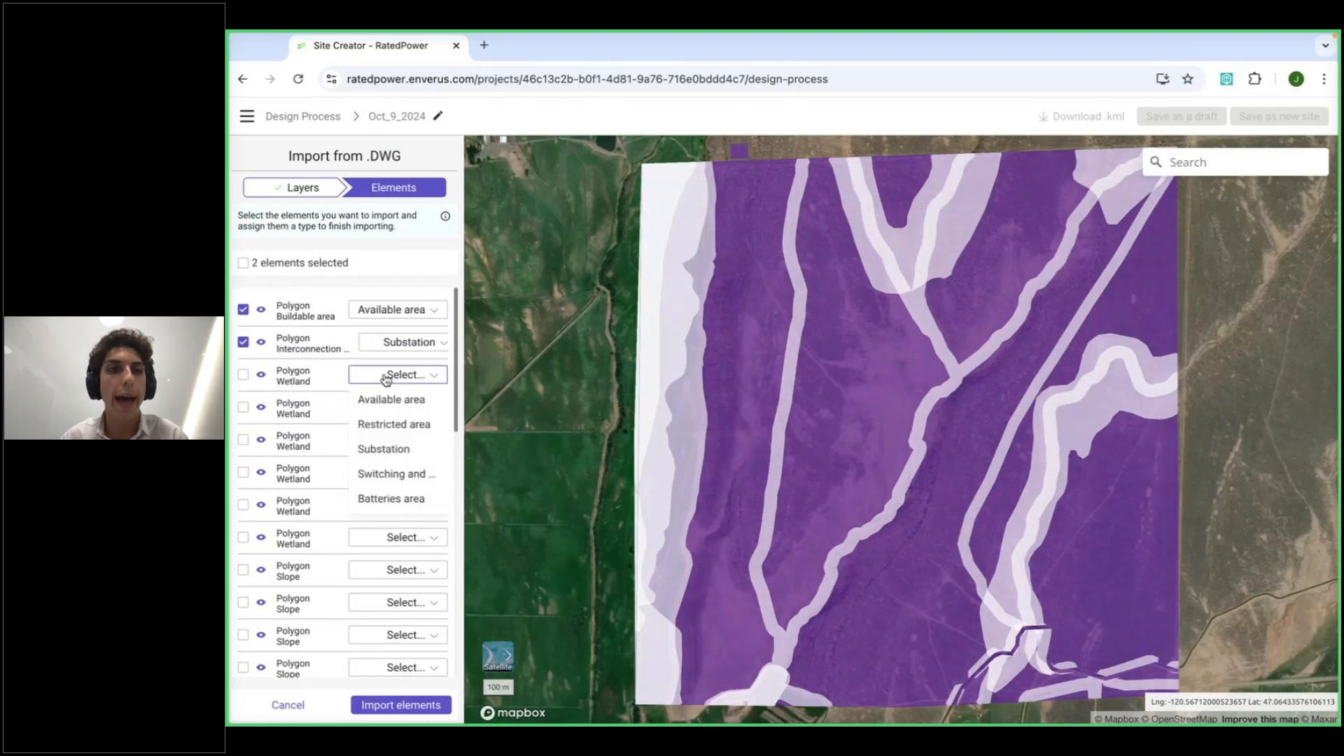
pyautogui.click(396, 426)
pyautogui.click(389, 409)
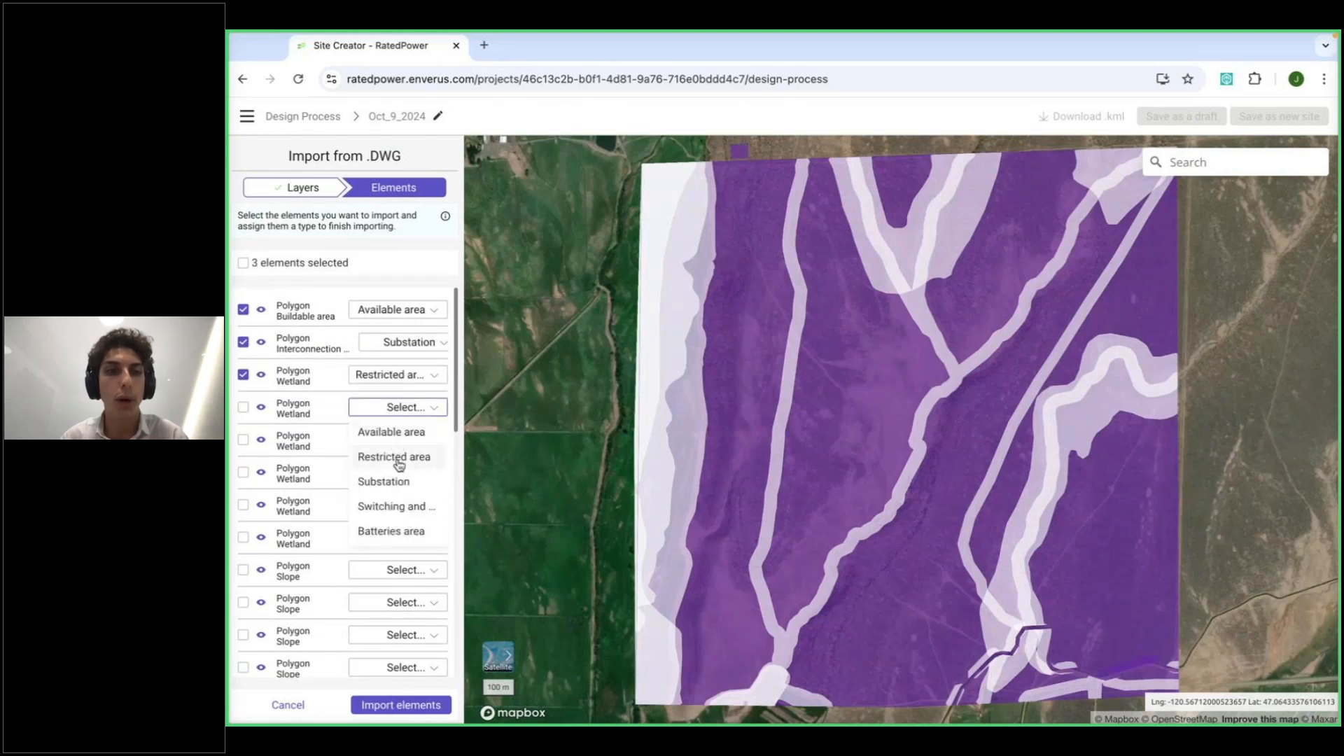
pyautogui.click(400, 462)
pyautogui.click(410, 440)
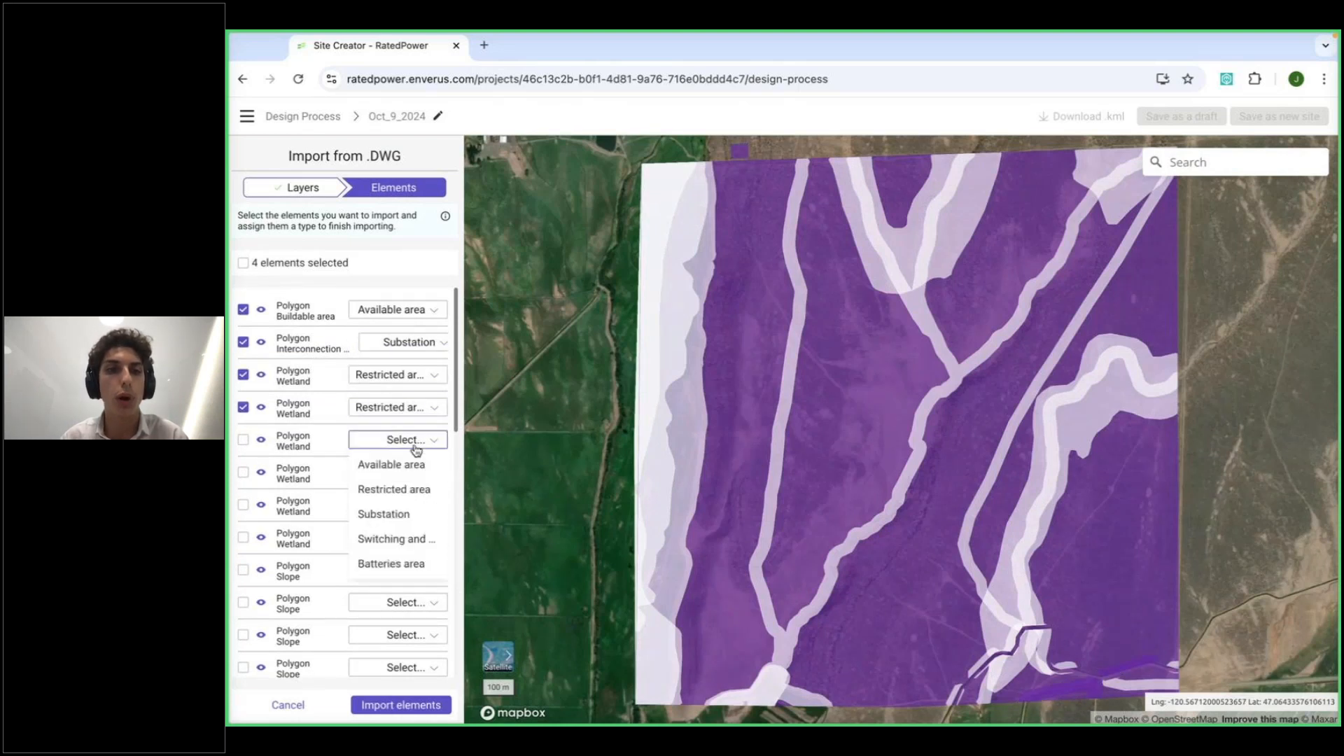
pyautogui.click(413, 489)
pyautogui.scroll(-2, 415, 488)
pyautogui.click(410, 408)
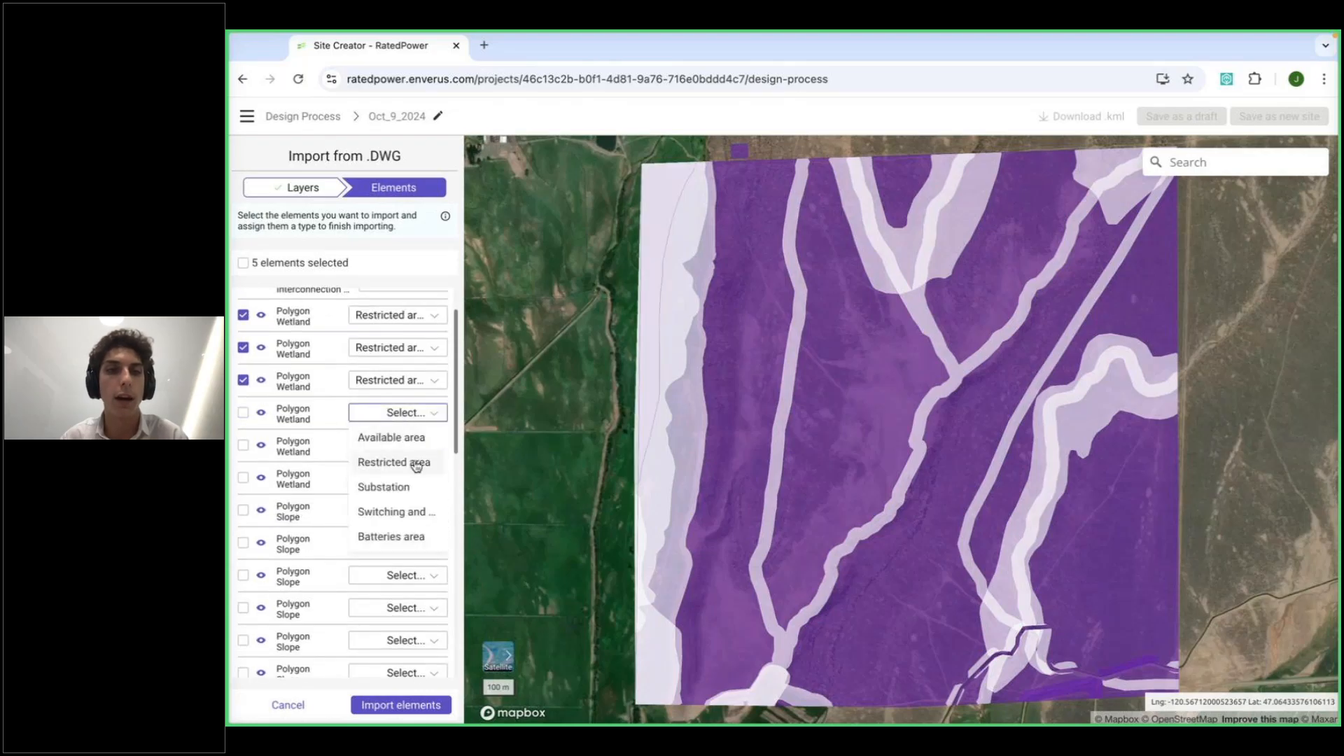
pyautogui.click(413, 461)
pyautogui.scroll(-1, 415, 468)
pyautogui.click(400, 391)
pyautogui.click(394, 440)
pyautogui.click(406, 430)
pyautogui.click(414, 473)
# Assign the Restricted area type to every Slope polygon in the element list, through the last one
pyautogui.scroll(-2, 375, 477)
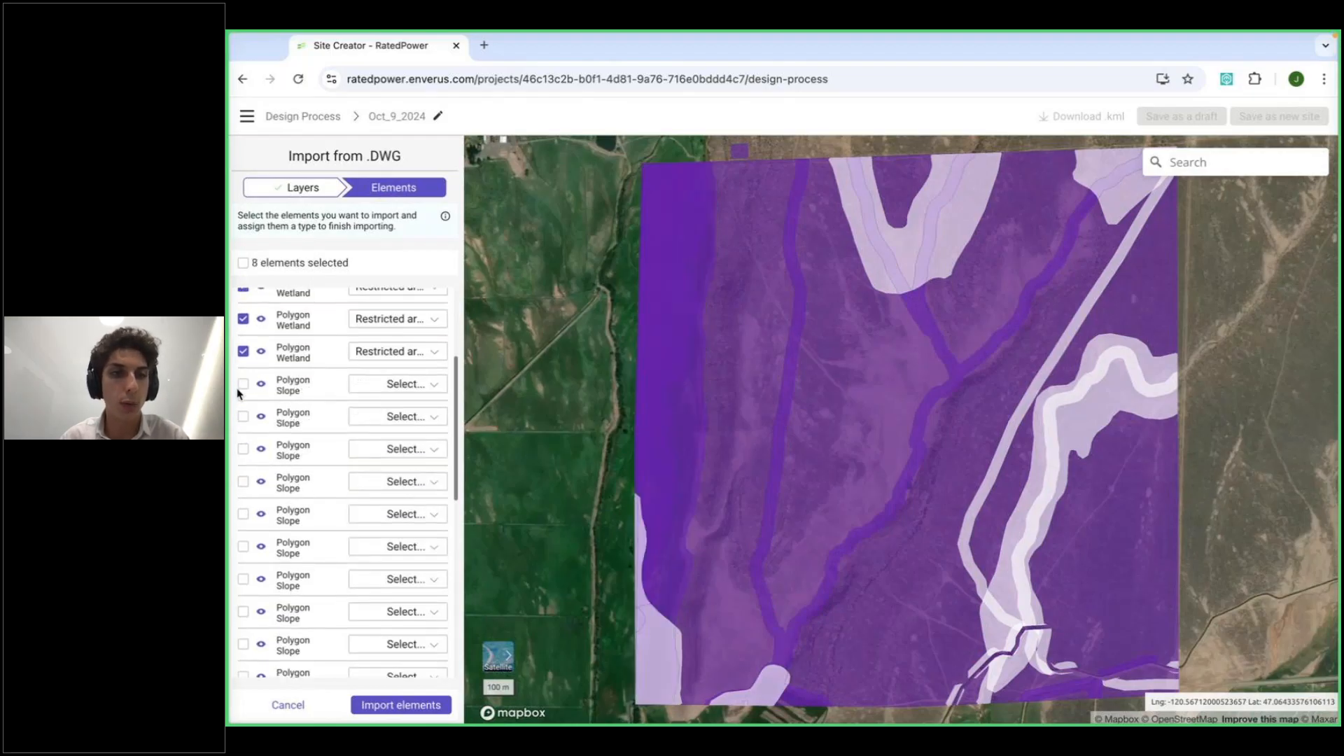
pyautogui.click(405, 384)
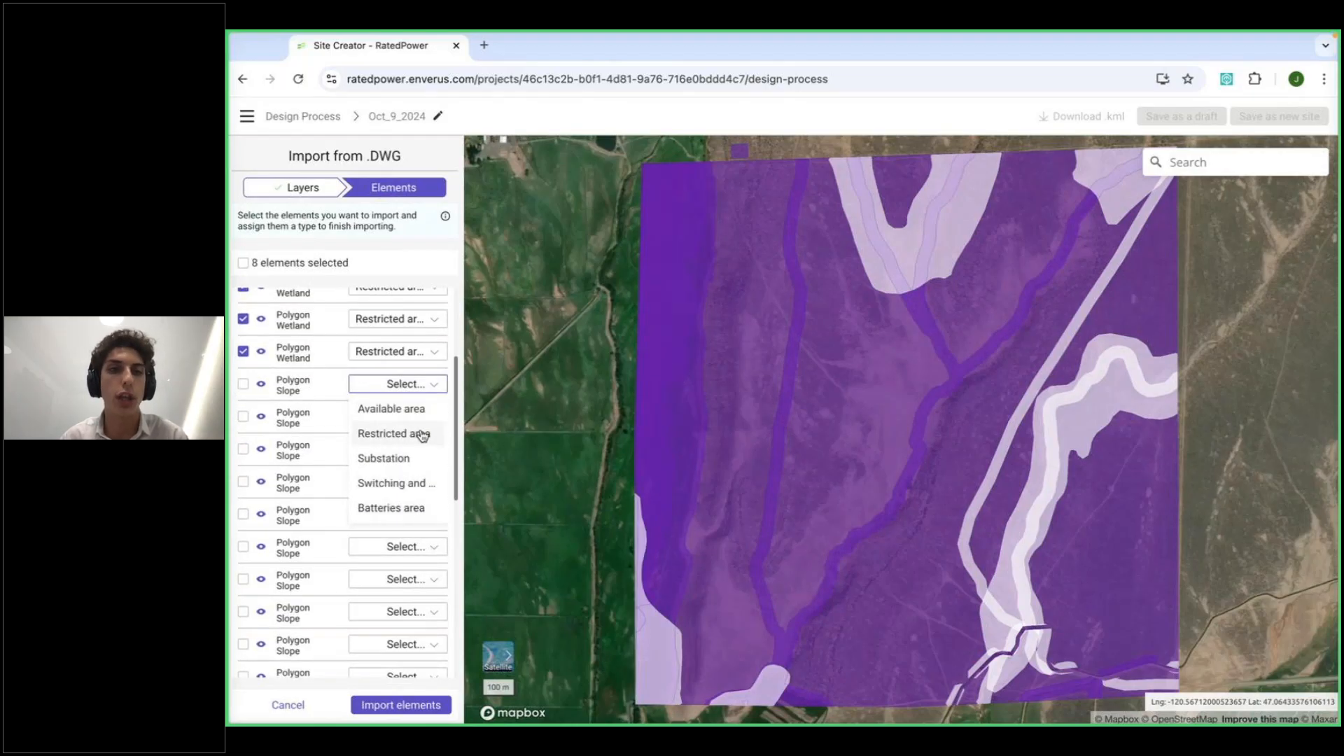
pyautogui.click(422, 435)
pyautogui.click(413, 423)
pyautogui.click(417, 463)
pyautogui.scroll(-2, 417, 456)
pyautogui.click(420, 440)
pyautogui.scroll(-2, 418, 392)
pyautogui.click(418, 376)
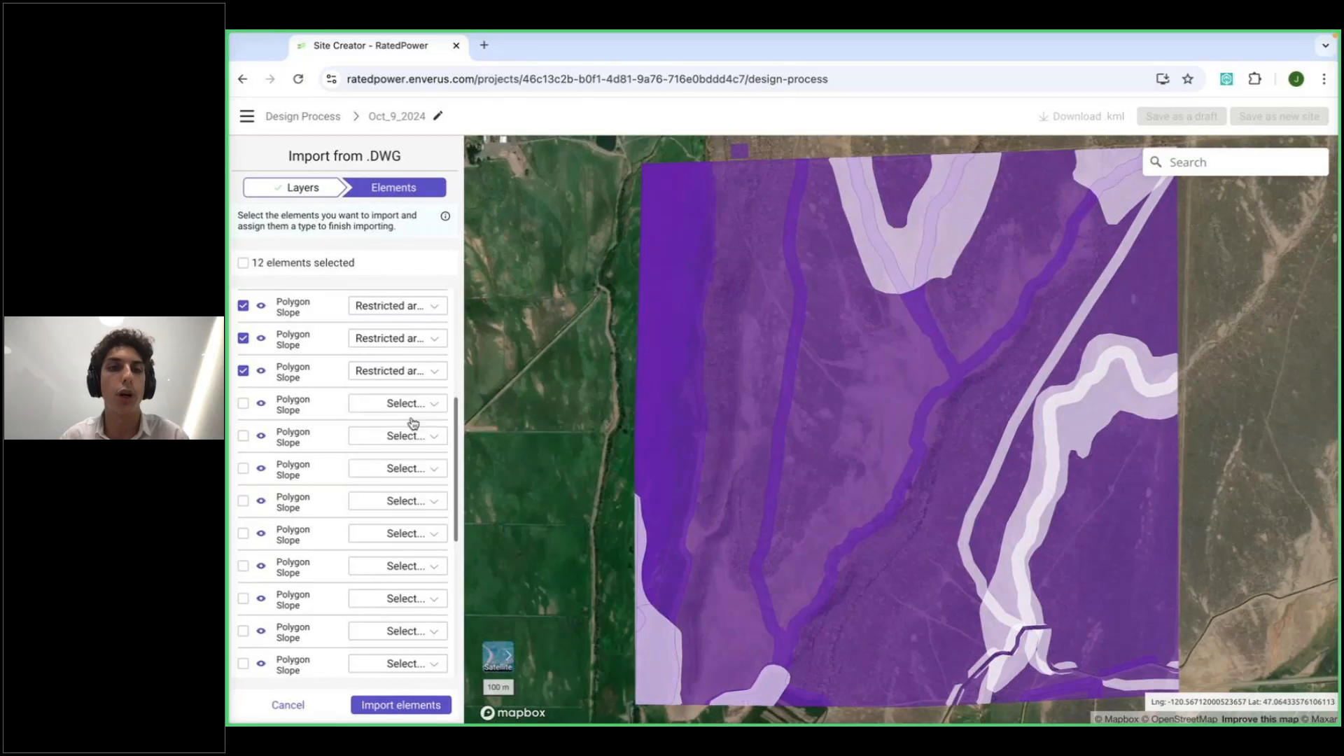
pyautogui.click(414, 420)
pyautogui.scroll(-1, 414, 423)
pyautogui.click(414, 379)
pyautogui.click(412, 427)
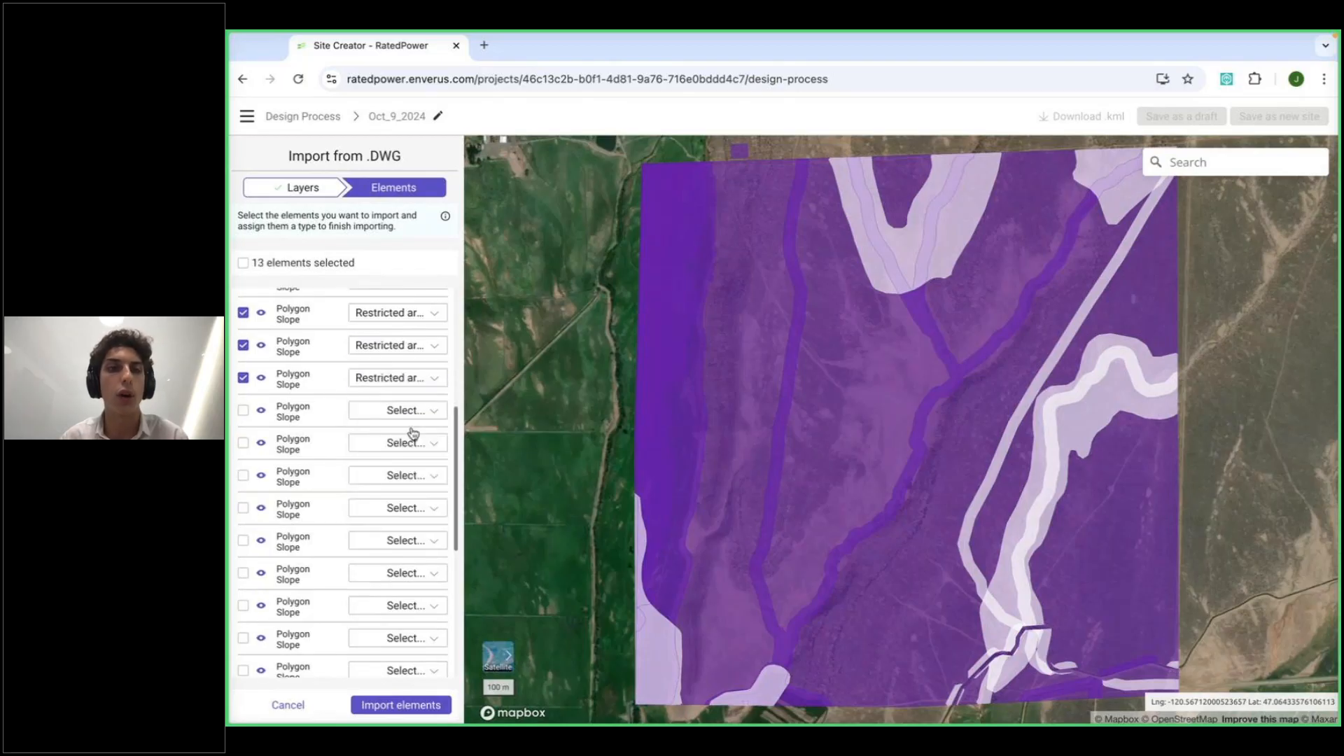
pyautogui.scroll(-1, 412, 403)
pyautogui.click(416, 378)
pyautogui.click(414, 423)
pyautogui.scroll(-1, 416, 424)
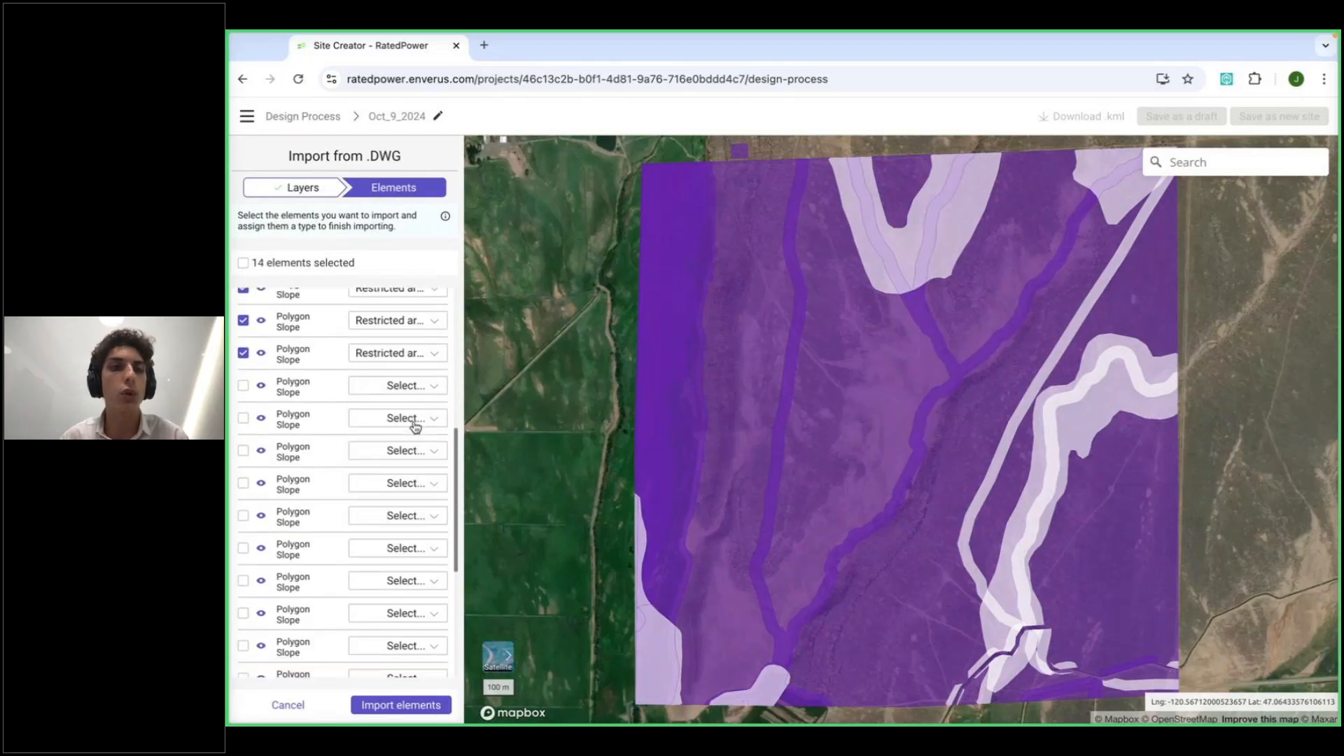
pyautogui.click(416, 387)
pyautogui.click(415, 439)
pyautogui.scroll(-1, 415, 420)
pyautogui.click(416, 395)
pyautogui.click(415, 444)
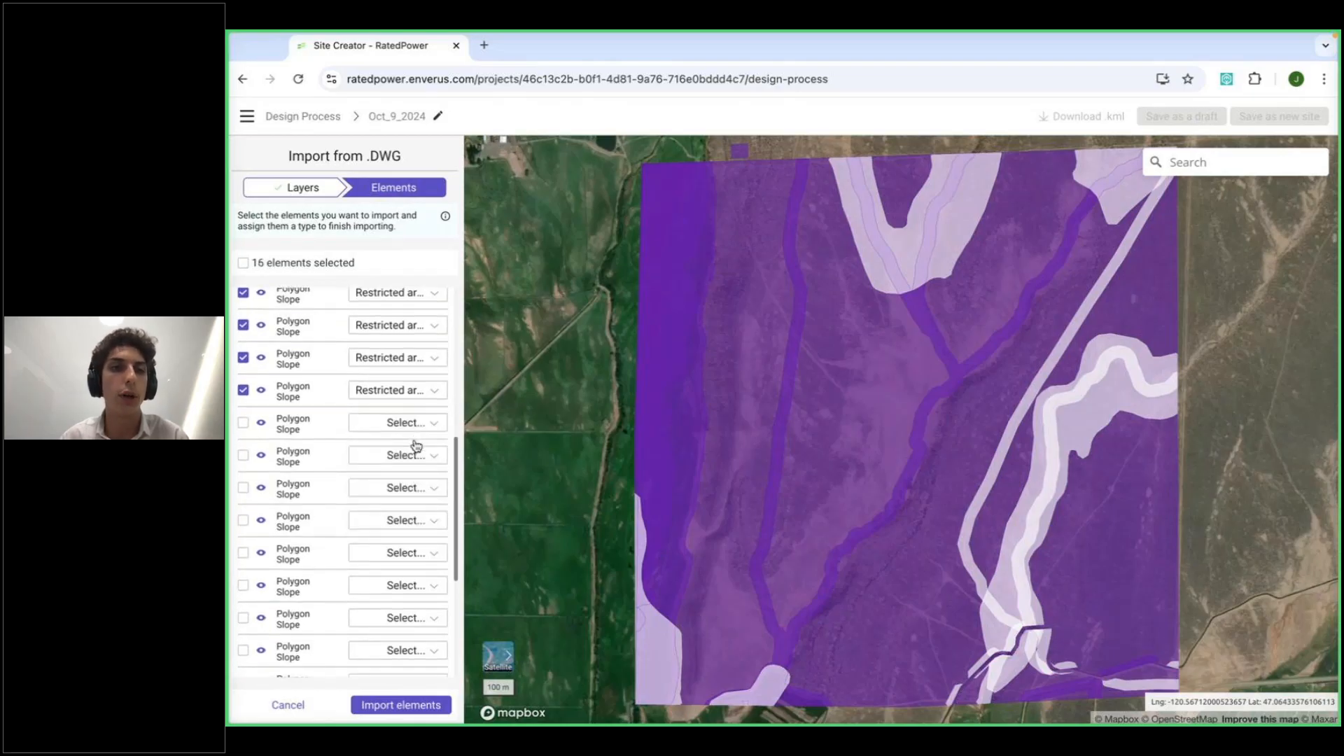
pyautogui.scroll(-1, 417, 419)
pyautogui.click(416, 409)
pyautogui.click(418, 456)
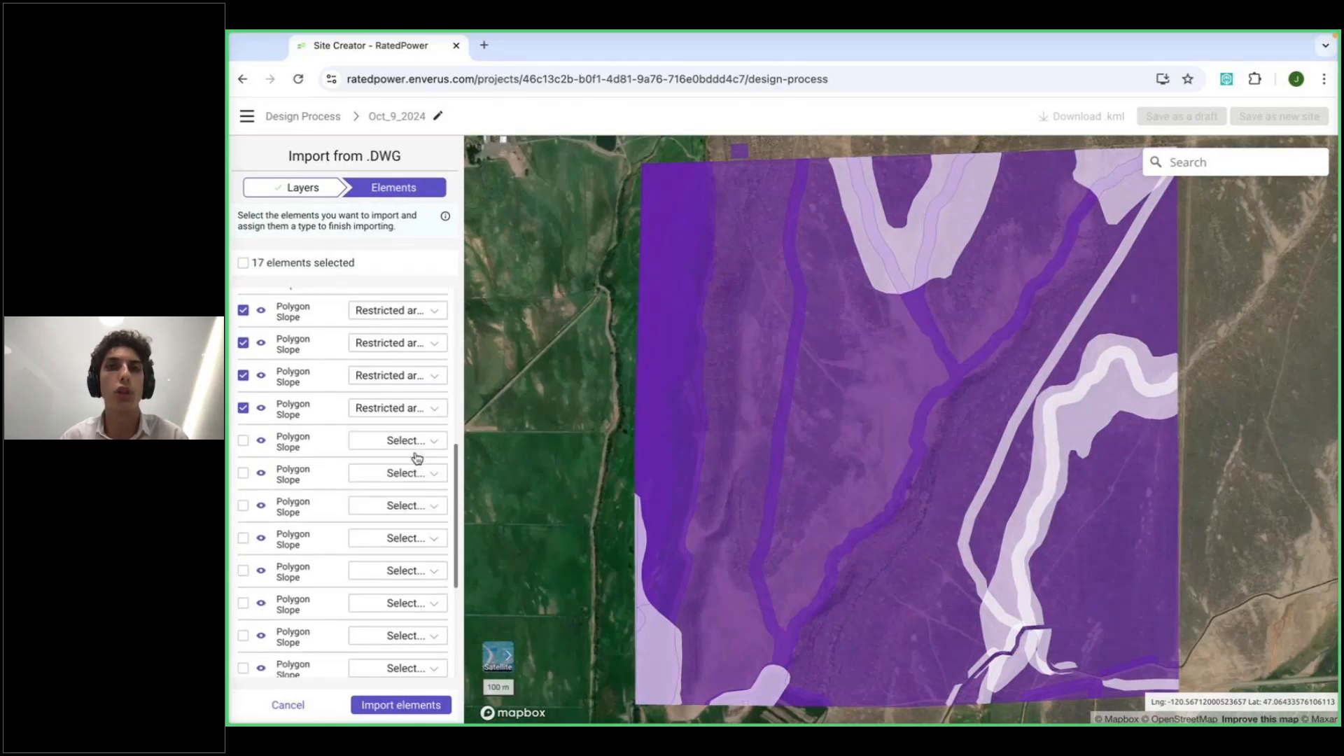
pyautogui.click(418, 443)
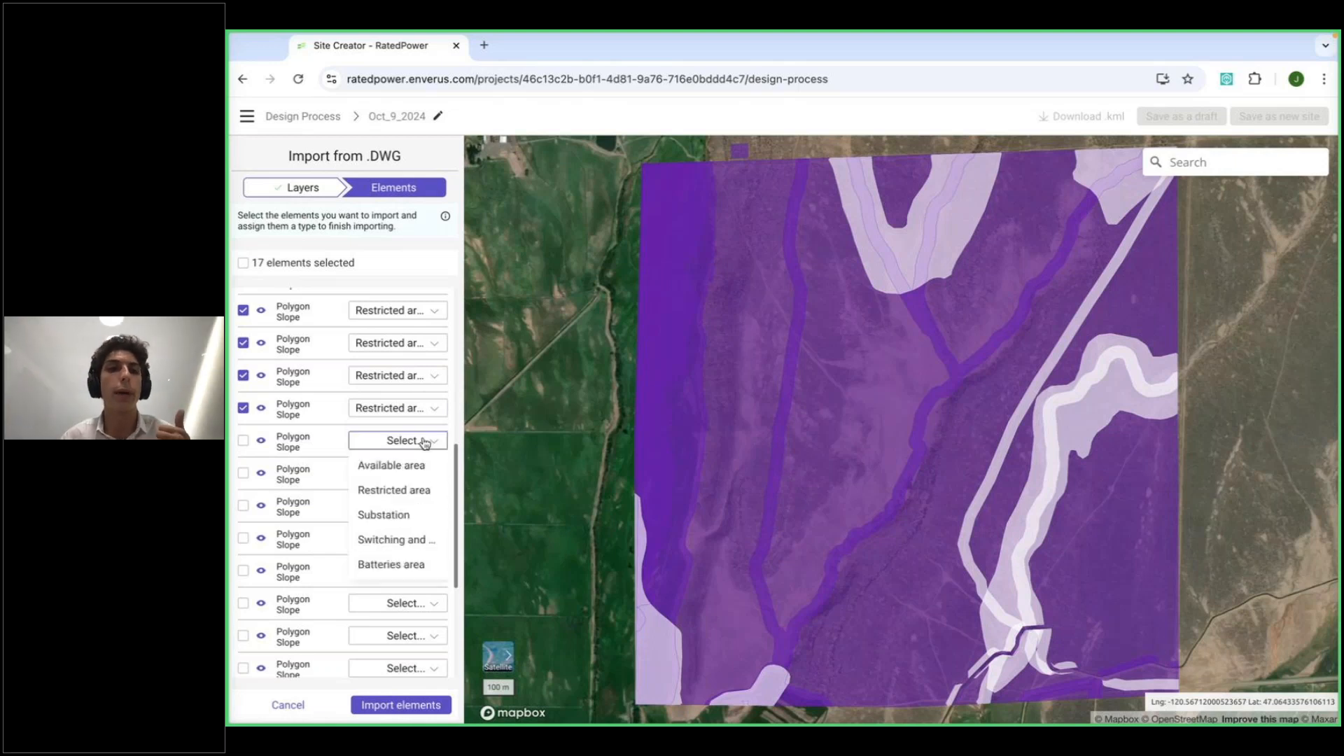
pyautogui.click(423, 491)
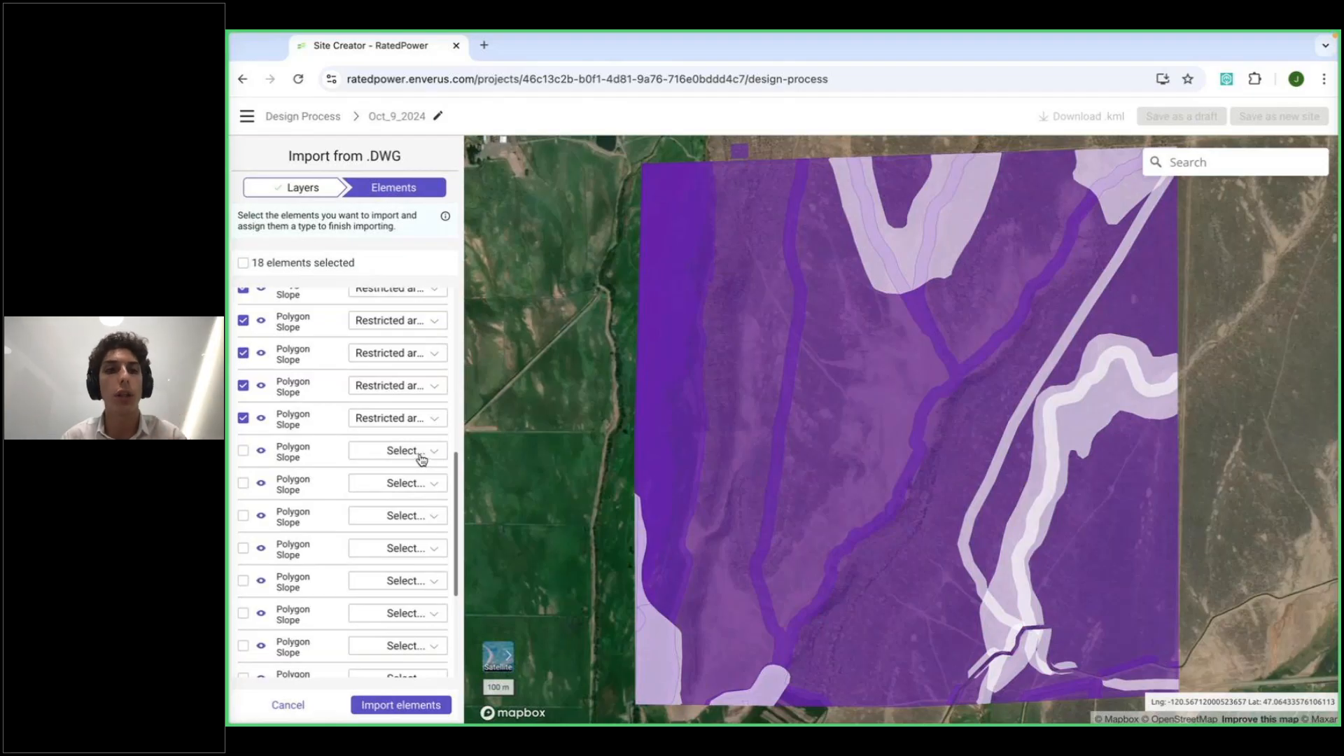
pyautogui.click(422, 456)
pyautogui.click(415, 502)
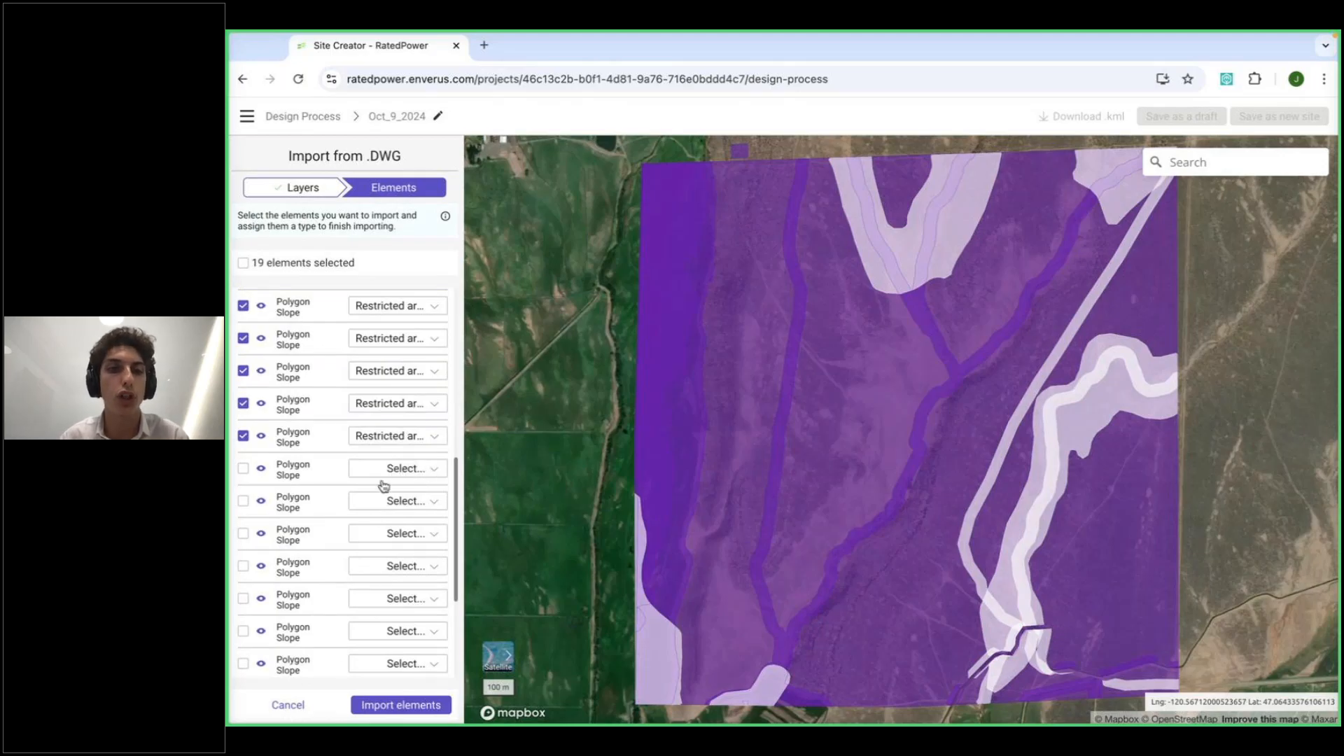
pyautogui.click(420, 467)
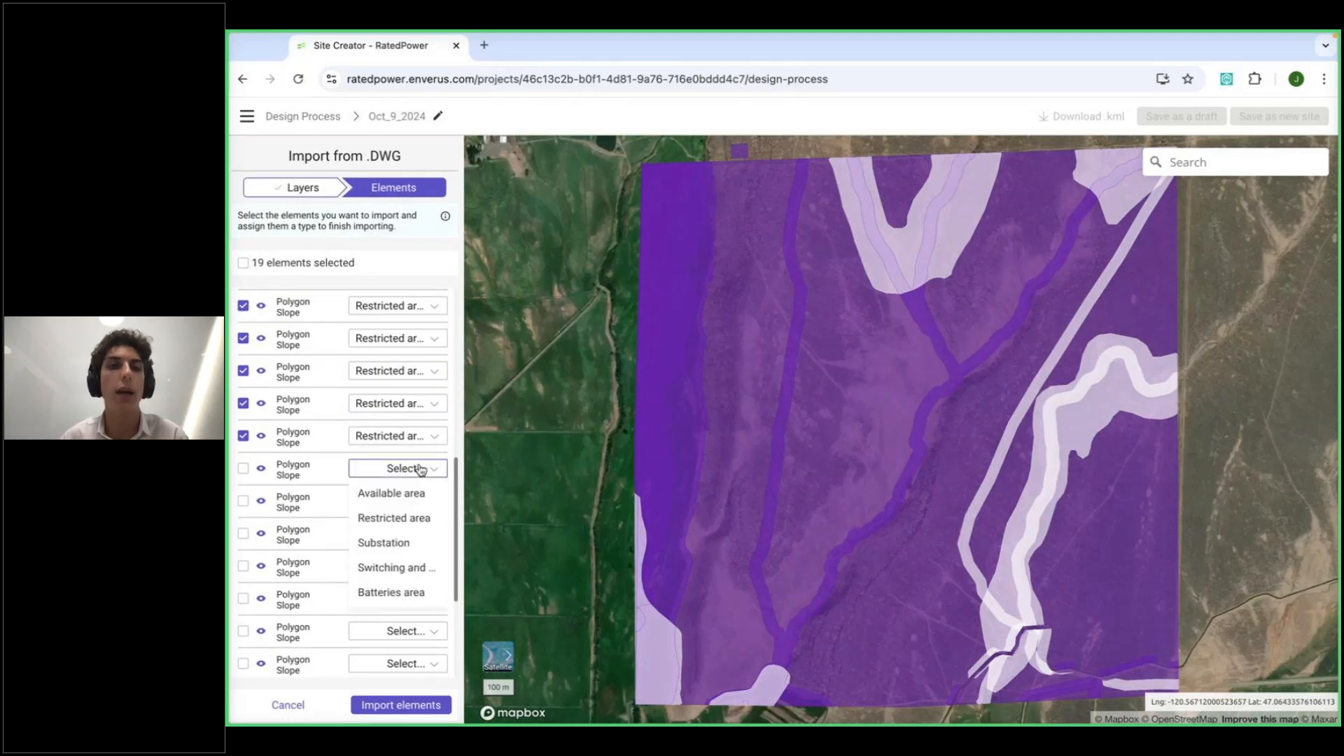
pyautogui.click(416, 516)
pyautogui.click(416, 515)
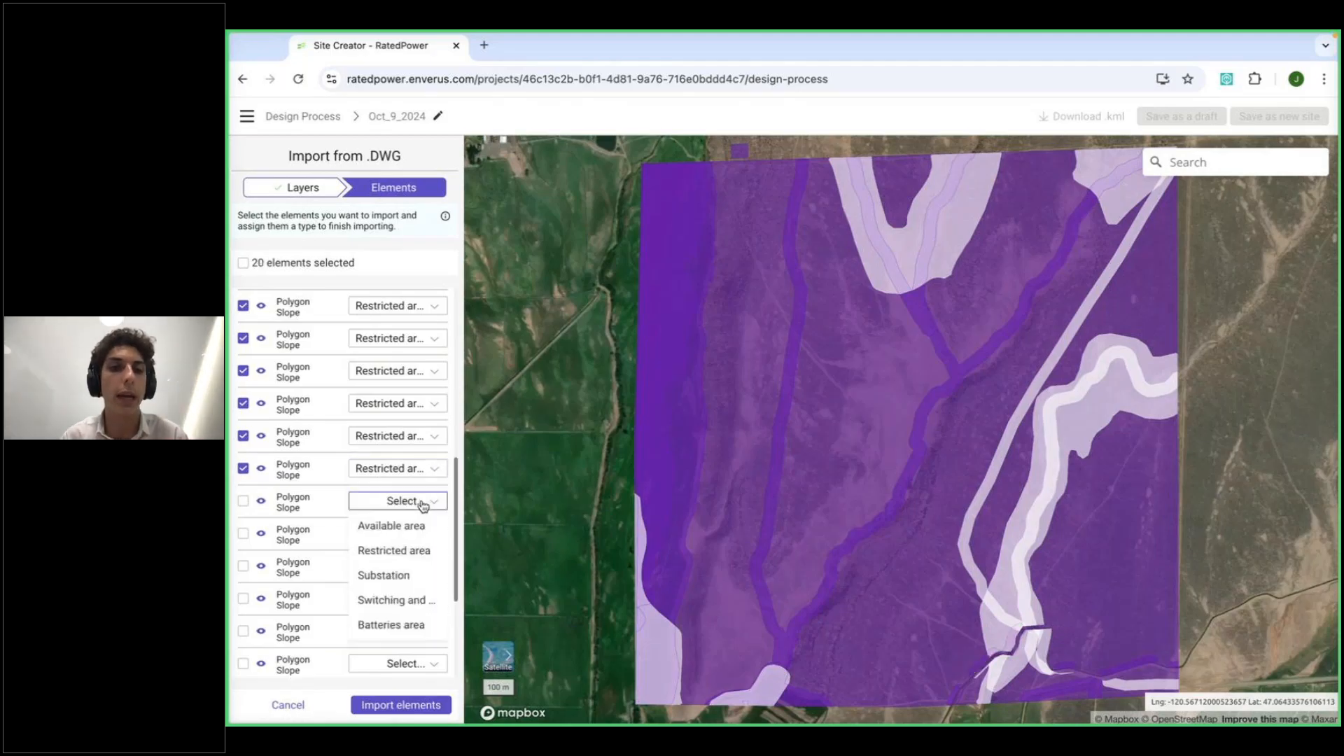
pyautogui.click(413, 549)
pyautogui.scroll(-1, 414, 551)
pyautogui.click(421, 451)
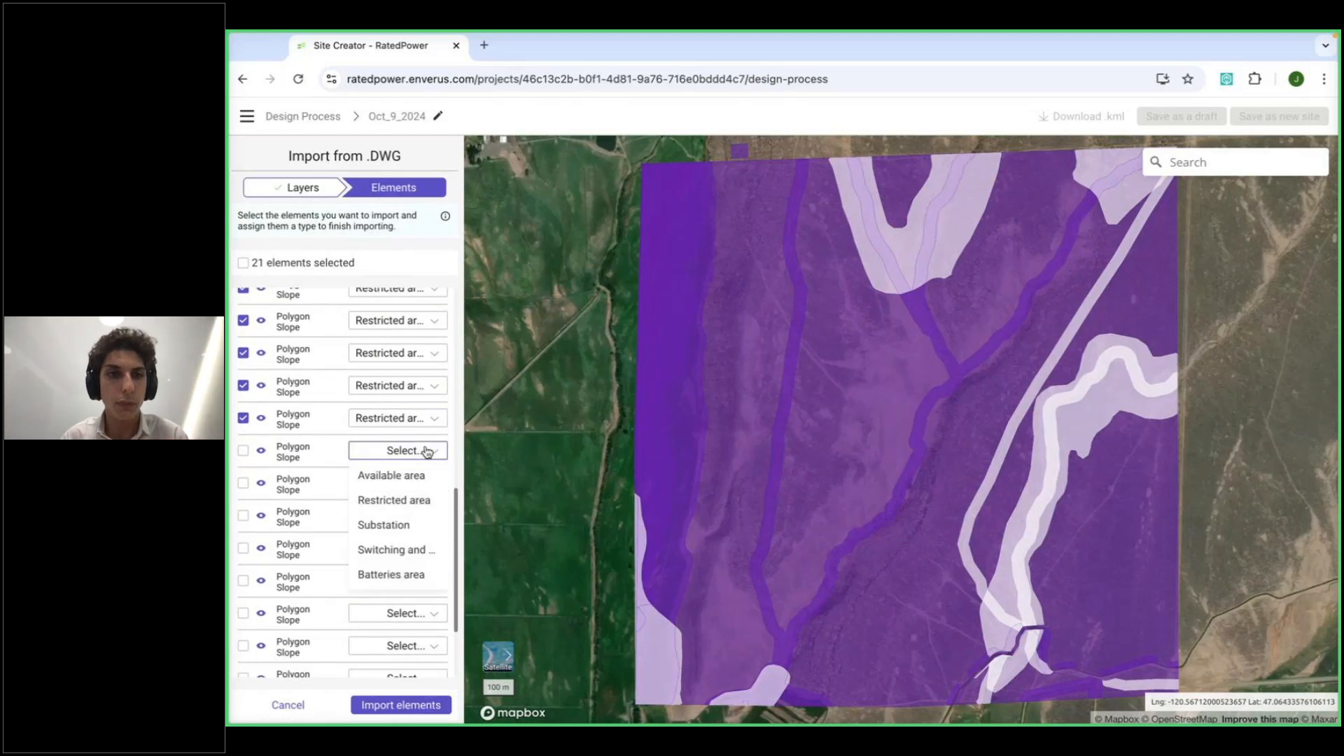
pyautogui.click(422, 499)
pyautogui.scroll(-1, 423, 499)
pyautogui.click(423, 455)
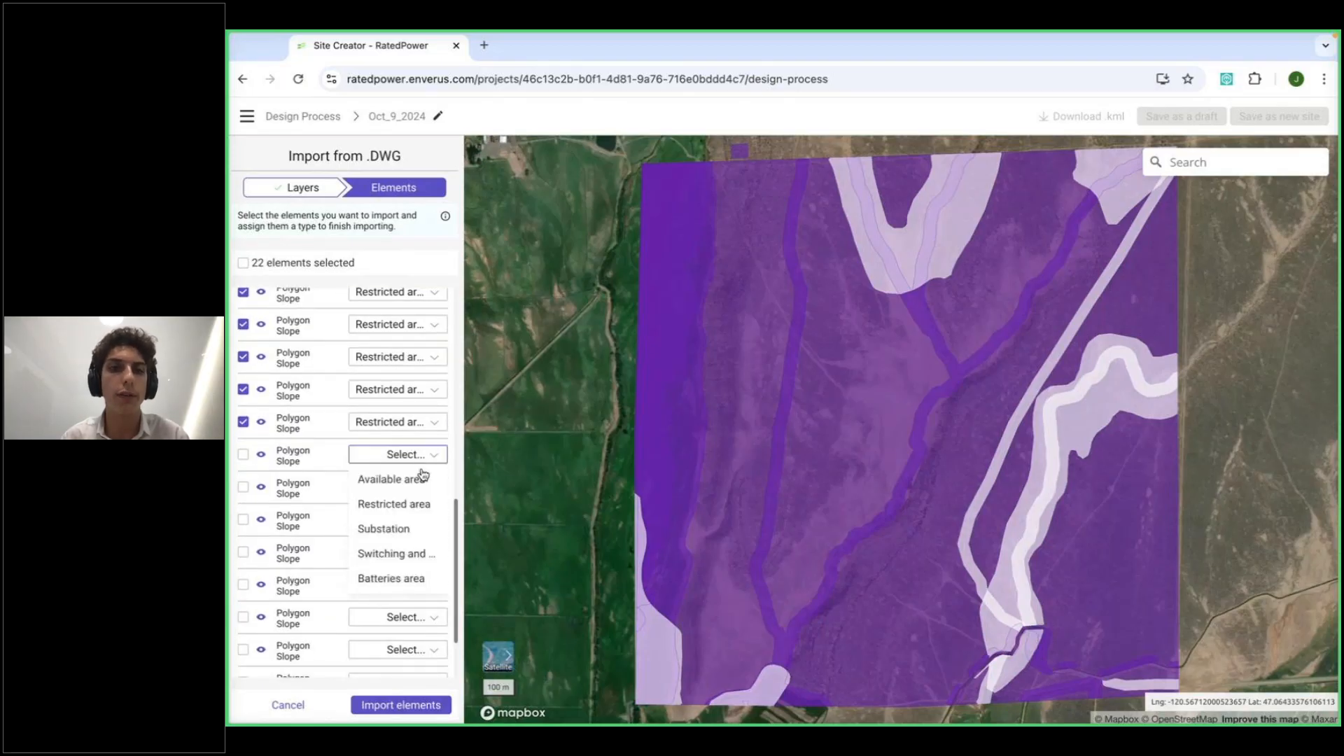
pyautogui.click(421, 502)
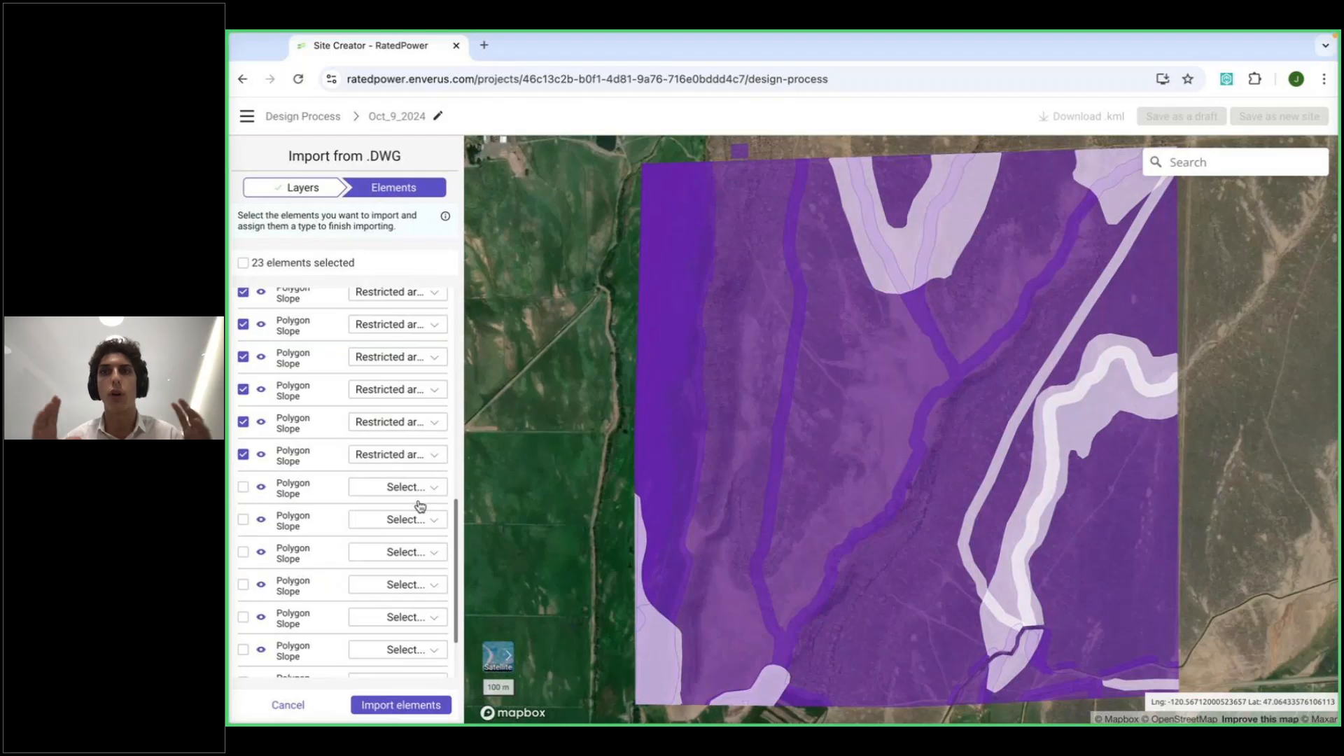
pyautogui.click(419, 488)
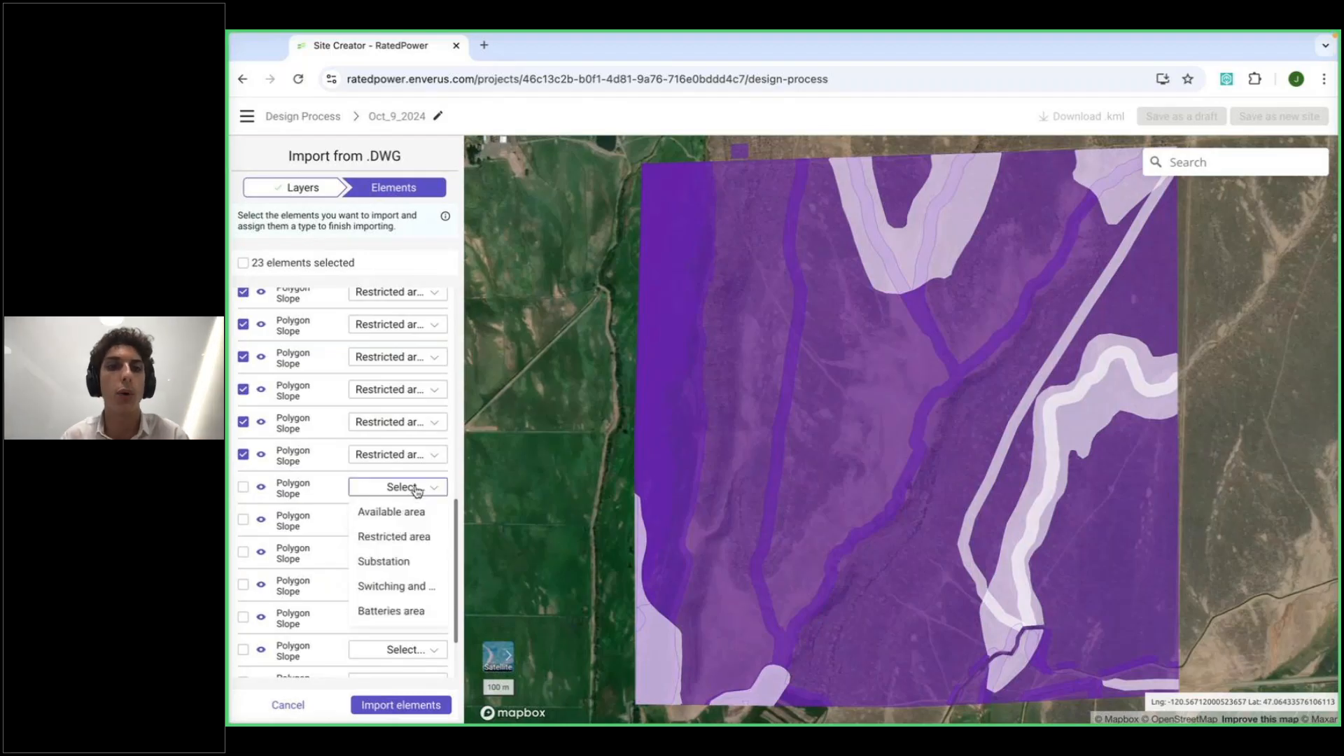
pyautogui.click(417, 534)
pyautogui.scroll(-1, 418, 536)
pyautogui.scroll(-1, 418, 535)
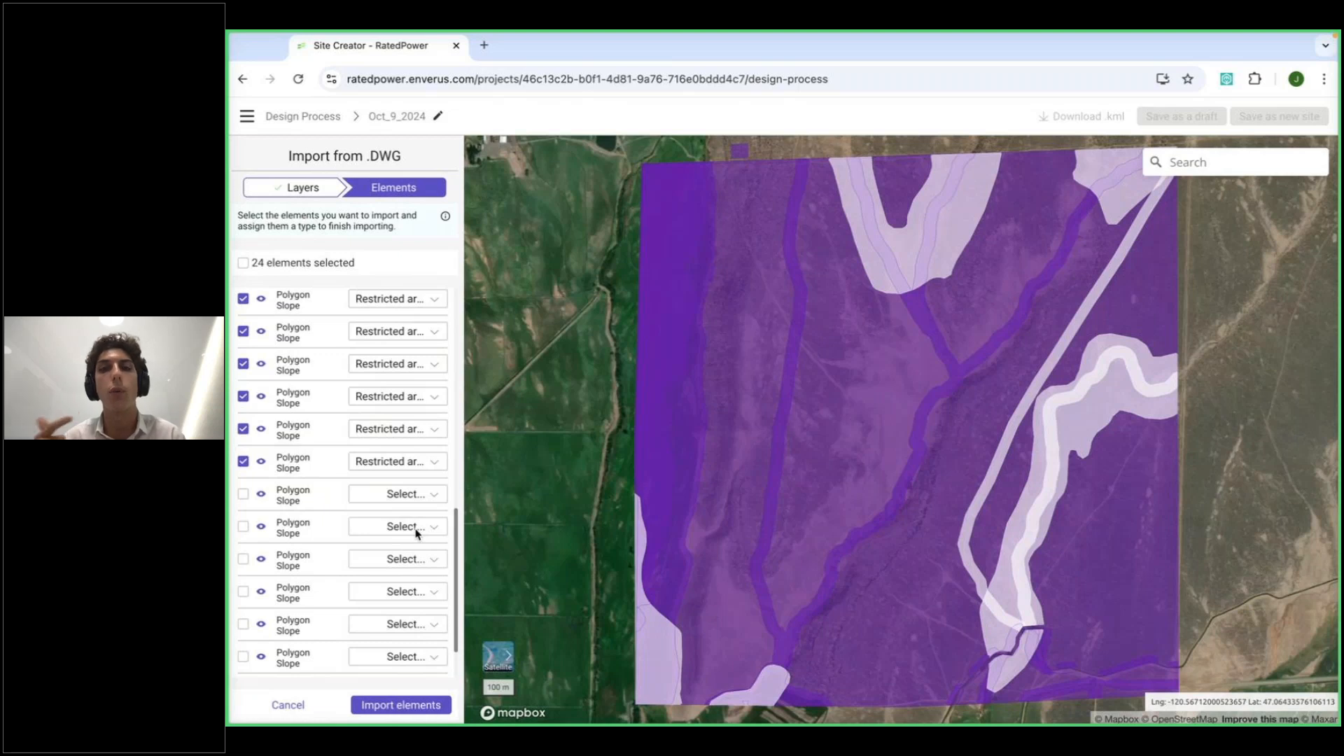
pyautogui.click(420, 496)
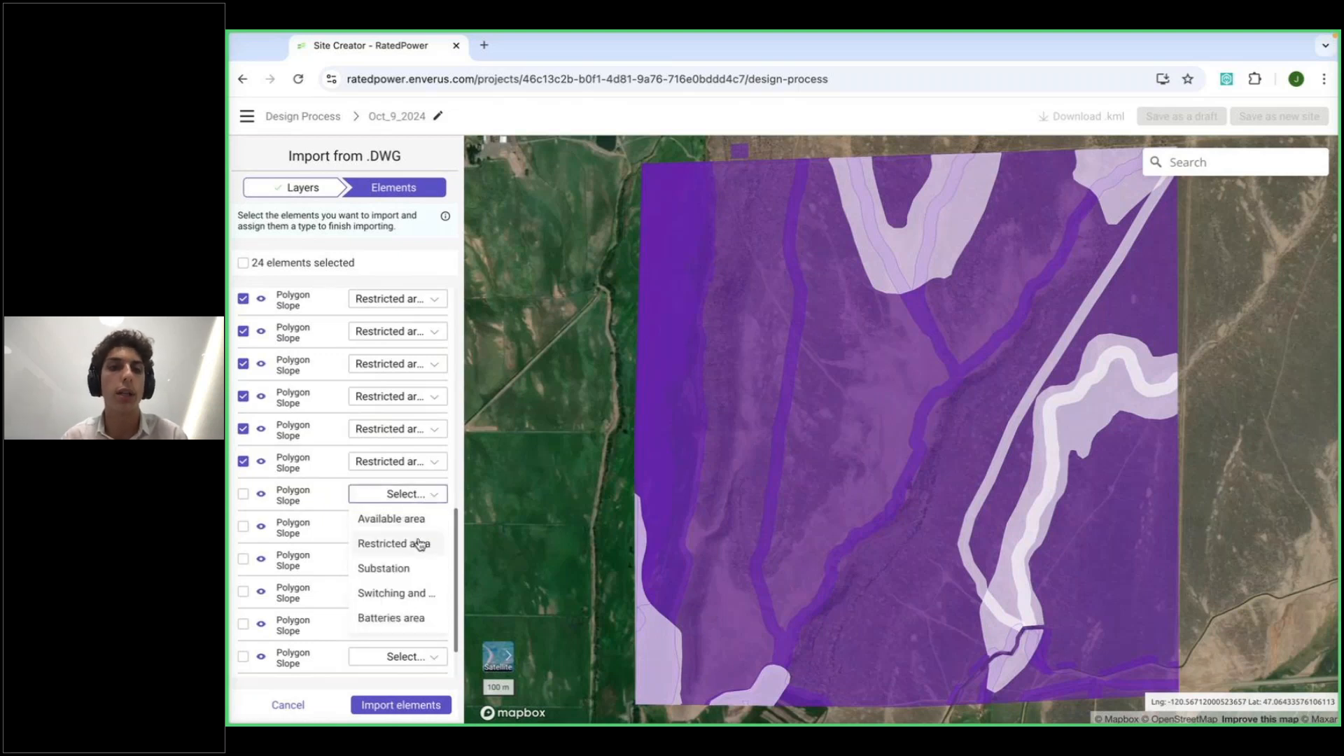
pyautogui.click(420, 543)
pyautogui.scroll(-1, 420, 545)
pyautogui.click(420, 513)
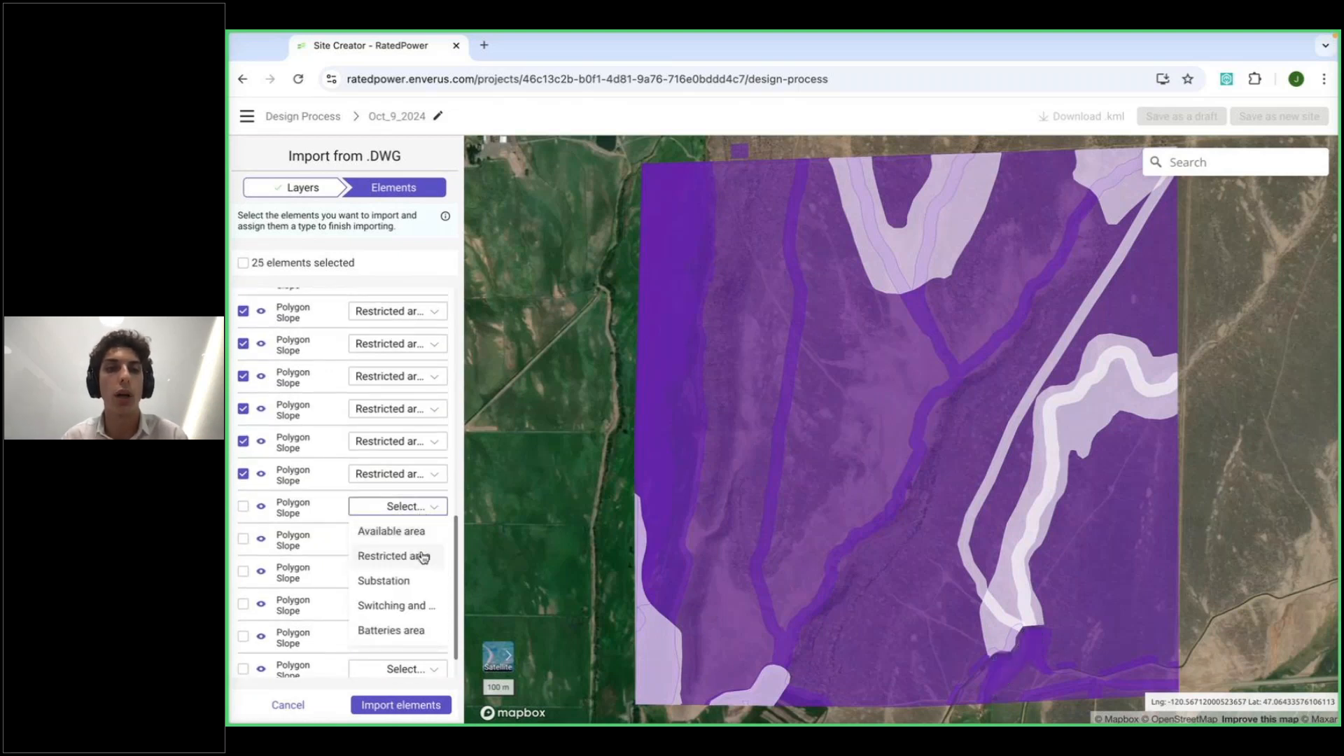
pyautogui.click(420, 555)
pyautogui.scroll(-1, 422, 558)
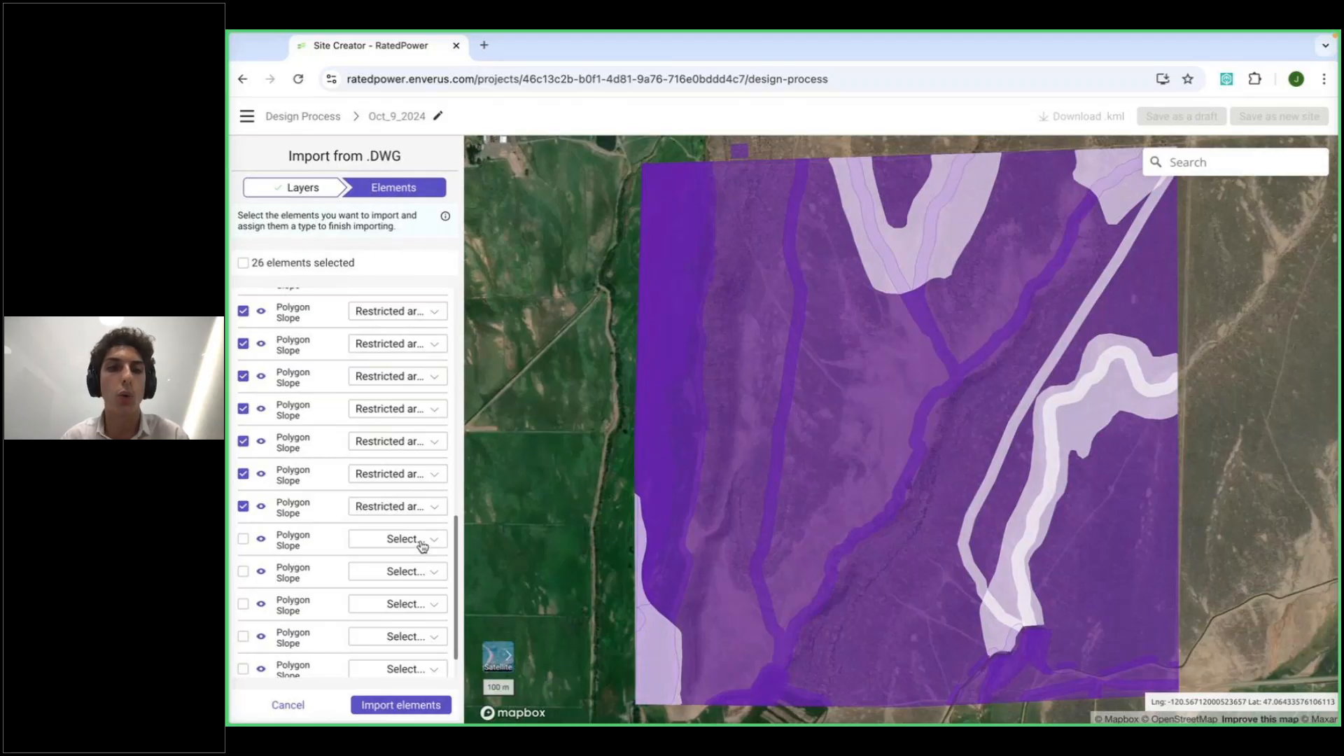
pyautogui.click(422, 539)
pyautogui.click(423, 539)
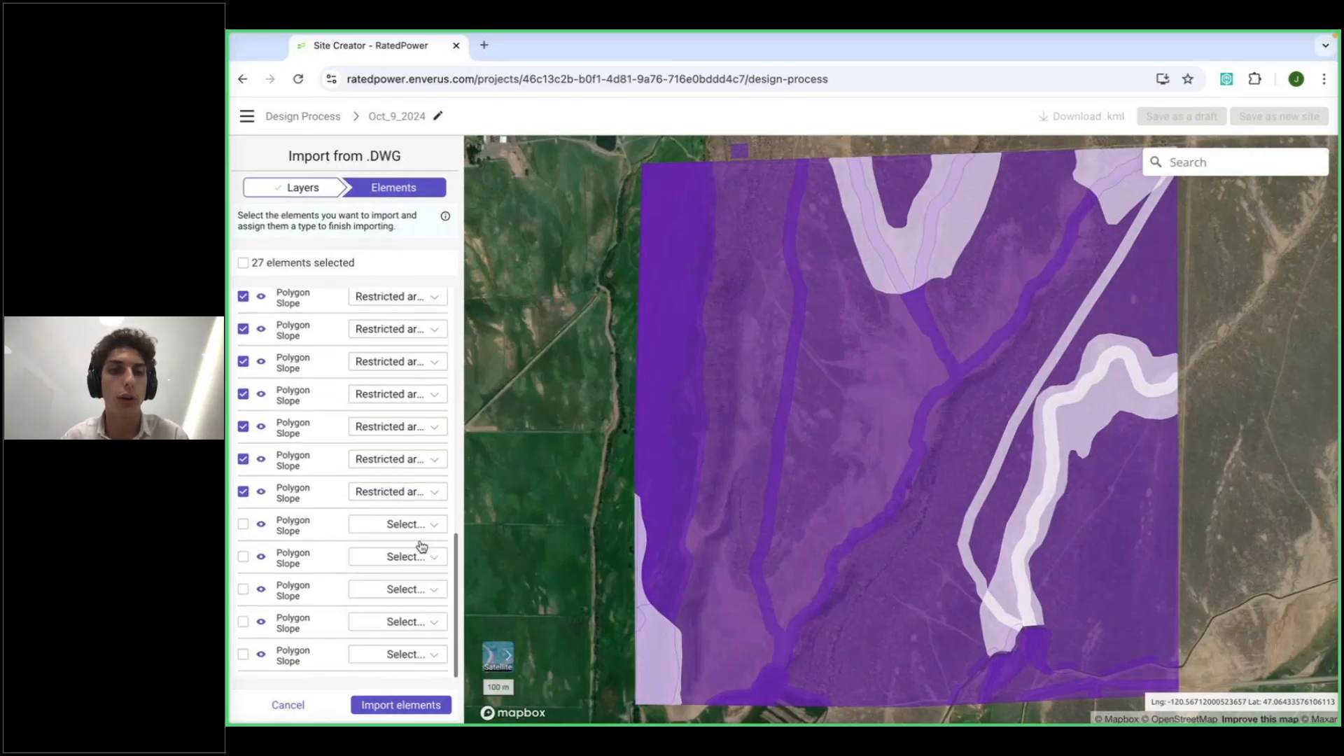
pyautogui.click(421, 530)
pyautogui.click(418, 573)
pyautogui.click(418, 557)
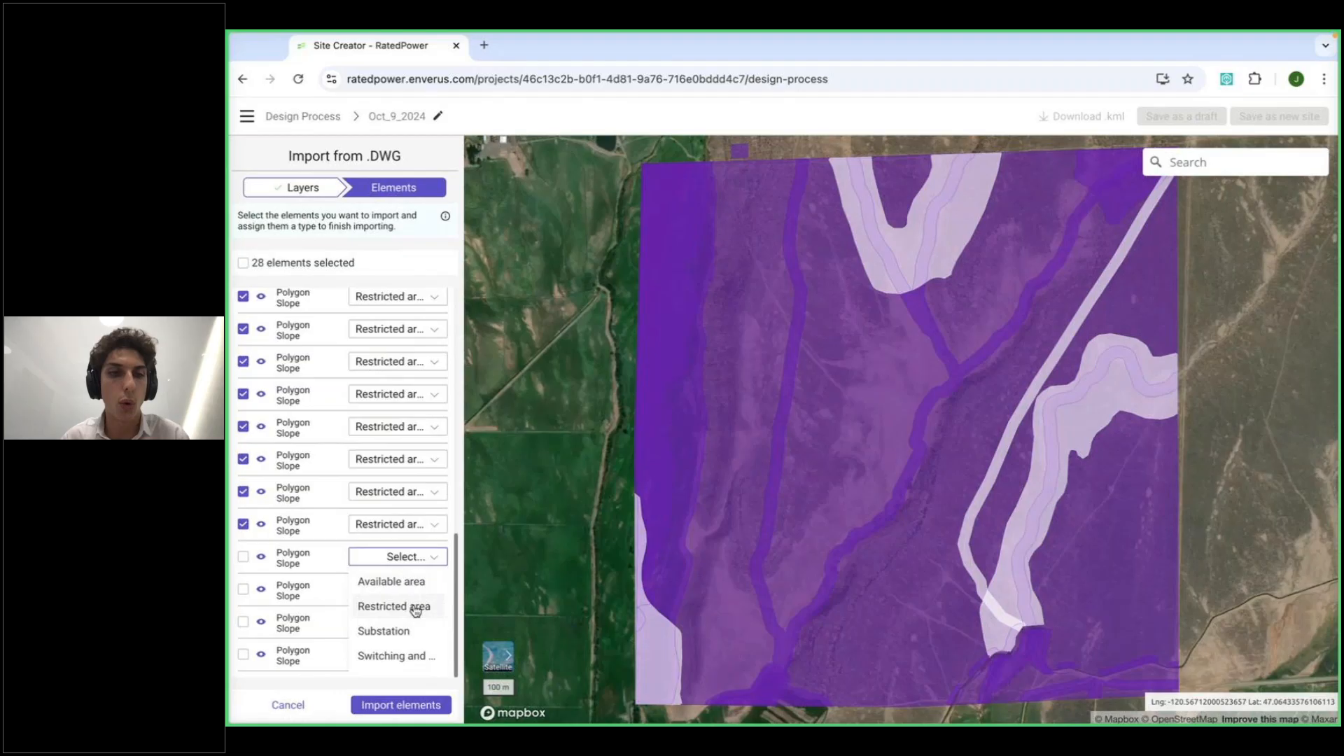
pyautogui.click(419, 603)
pyautogui.click(419, 603)
pyautogui.click(422, 625)
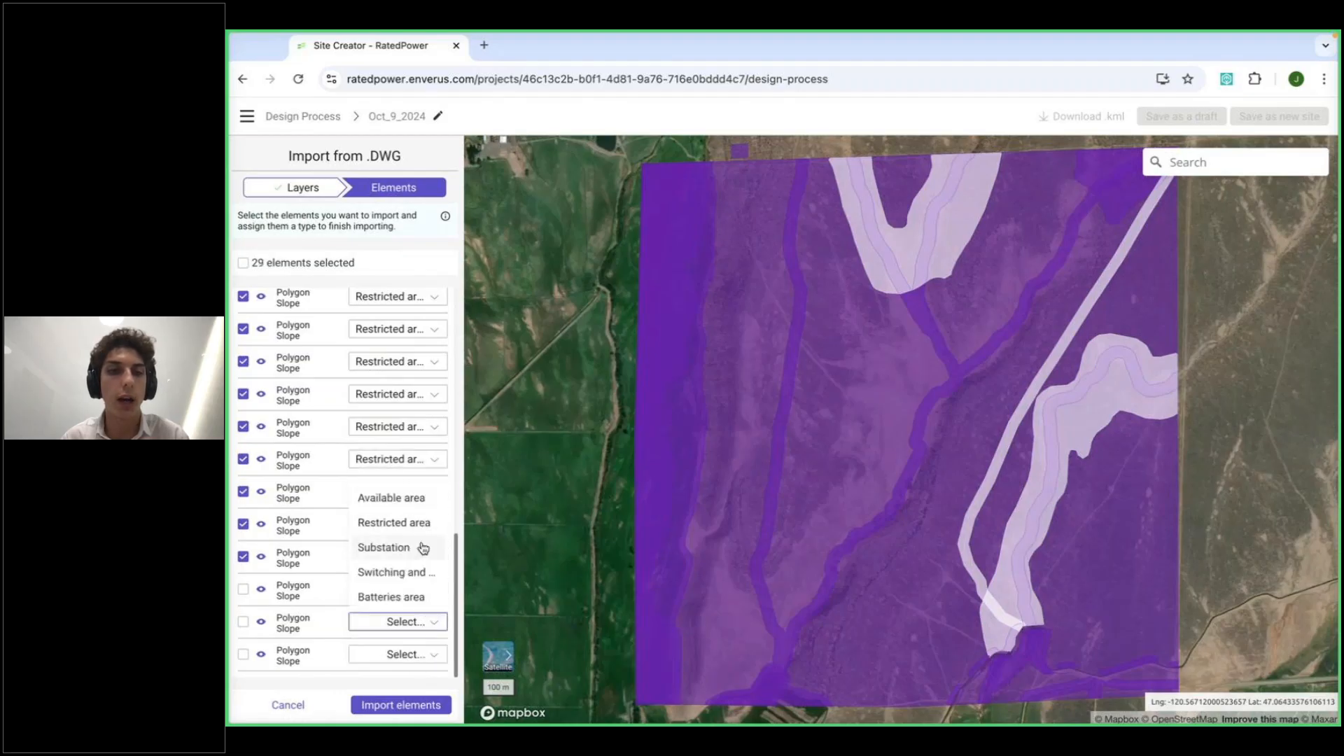
pyautogui.click(424, 537)
pyautogui.click(418, 592)
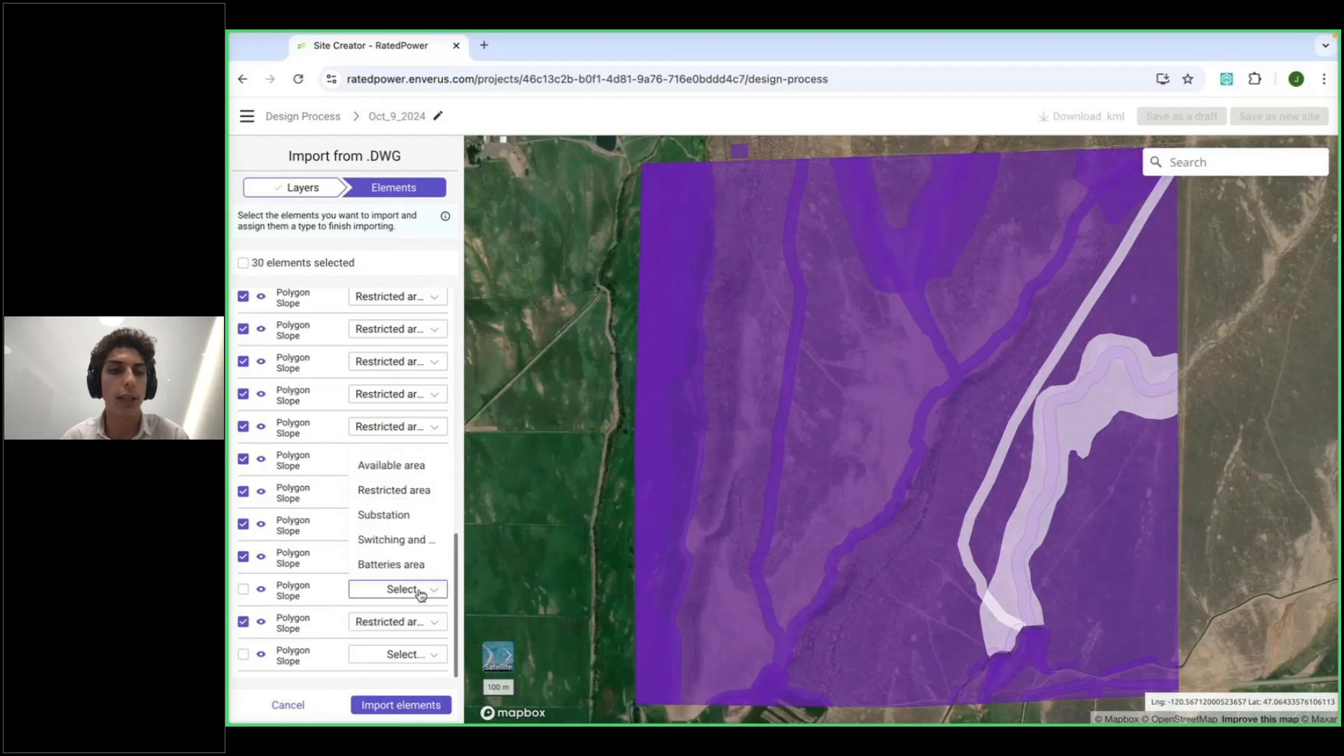
pyautogui.click(431, 498)
pyautogui.click(382, 654)
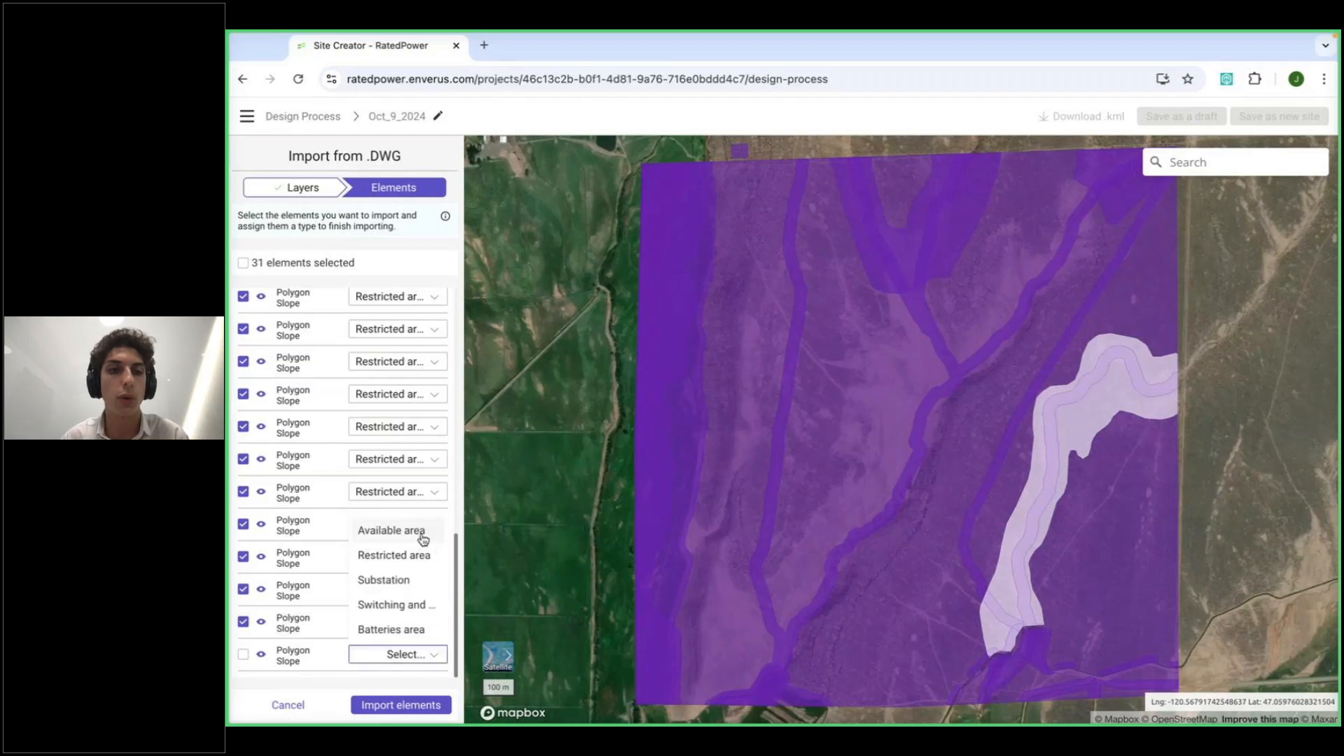
pyautogui.click(423, 554)
# Import the selected elements with their assigned types to finish the DWG import
pyautogui.click(407, 707)
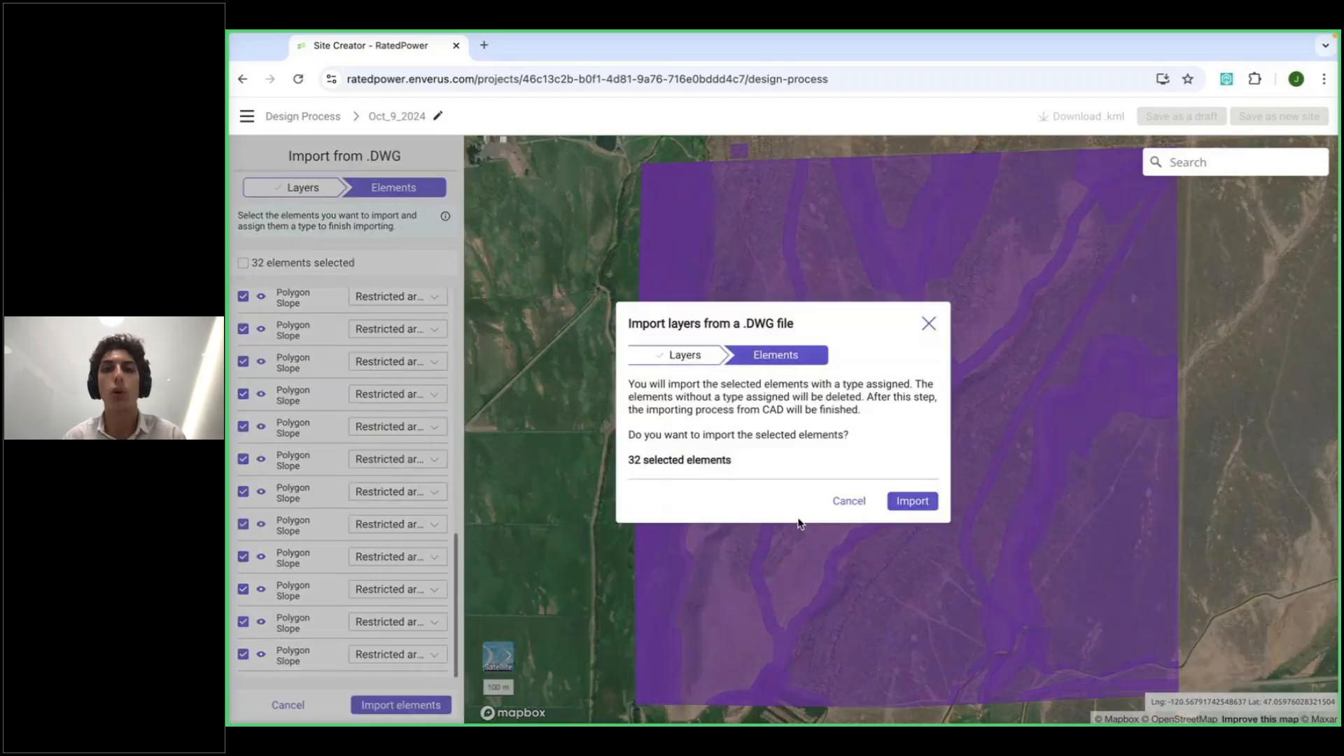
pyautogui.click(913, 502)
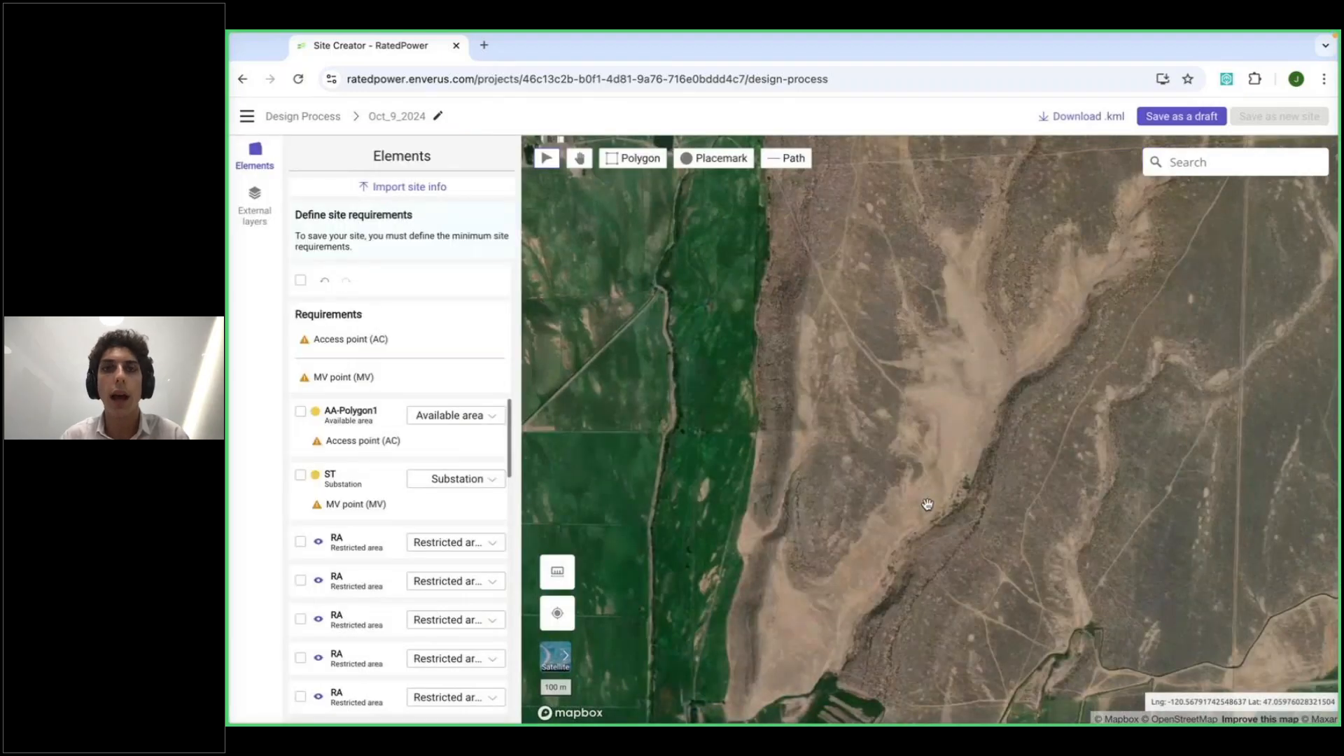
pyautogui.scroll(-1, 828, 510)
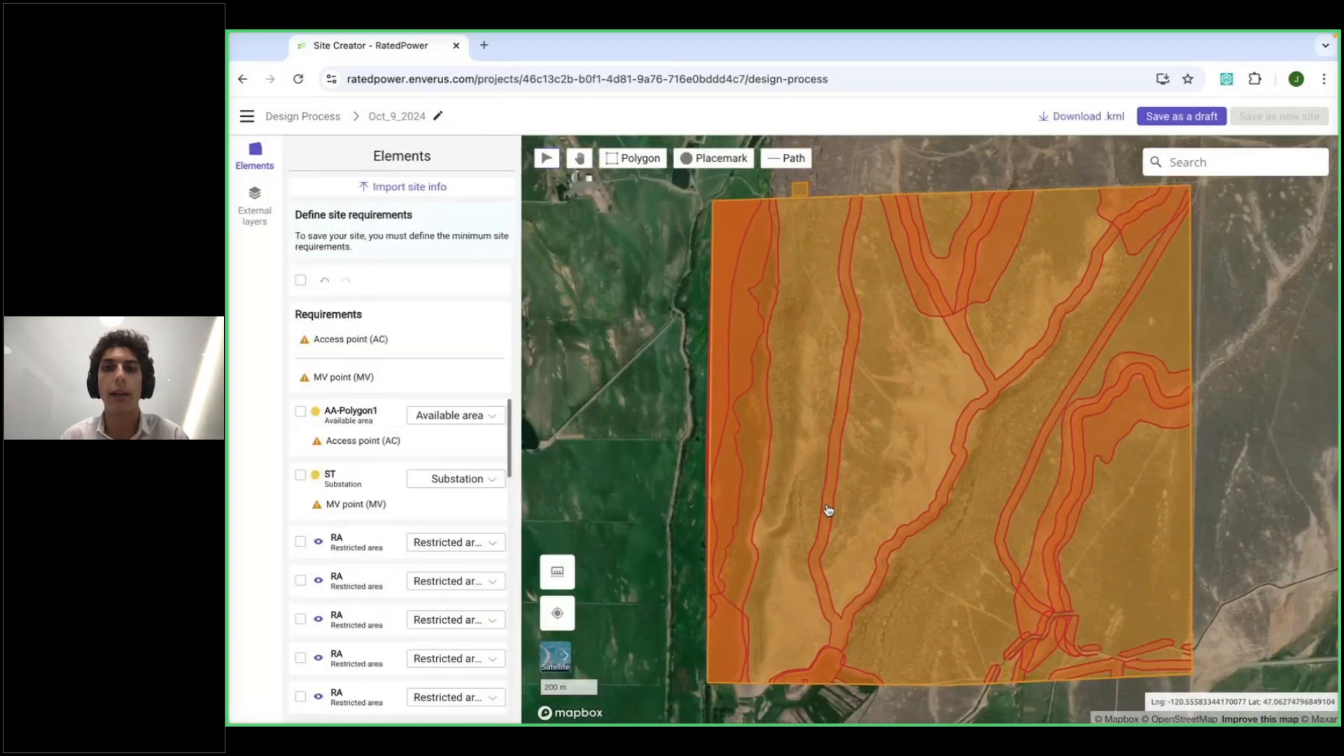
# Place the MV point inside the substation polygon and the access point on the available area's northern edge, just below the substation
pyautogui.scroll(1, 828, 510)
pyautogui.scroll(-1, 432, 594)
pyautogui.scroll(1, 431, 595)
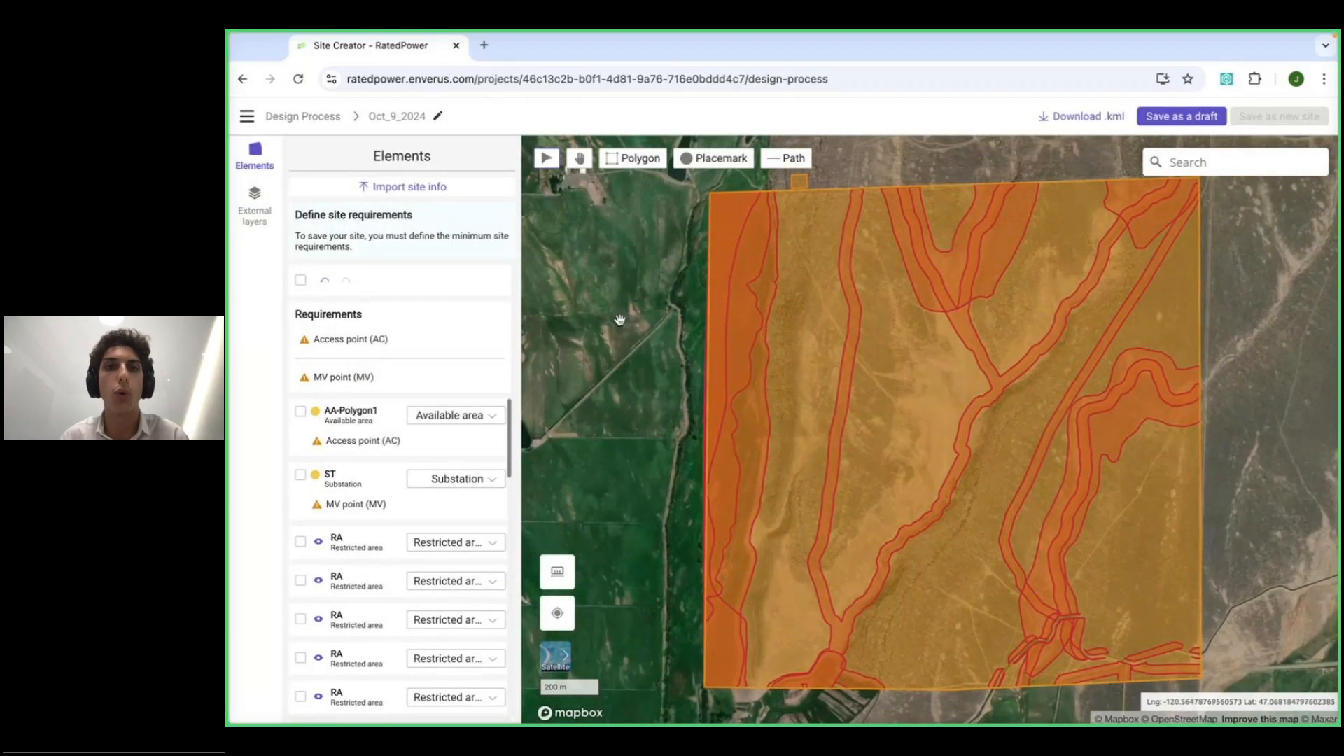
pyautogui.scroll(1, 813, 181)
pyautogui.scroll(1, 813, 181)
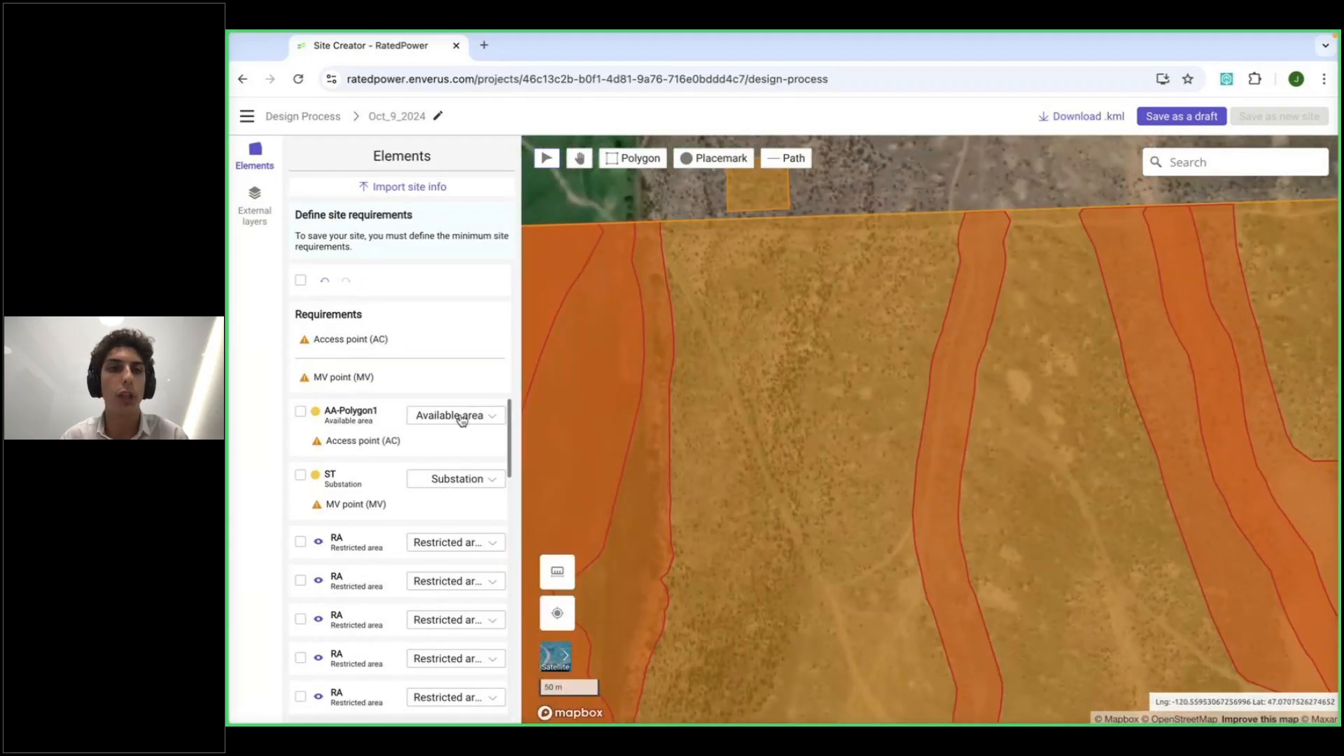
pyautogui.click(358, 505)
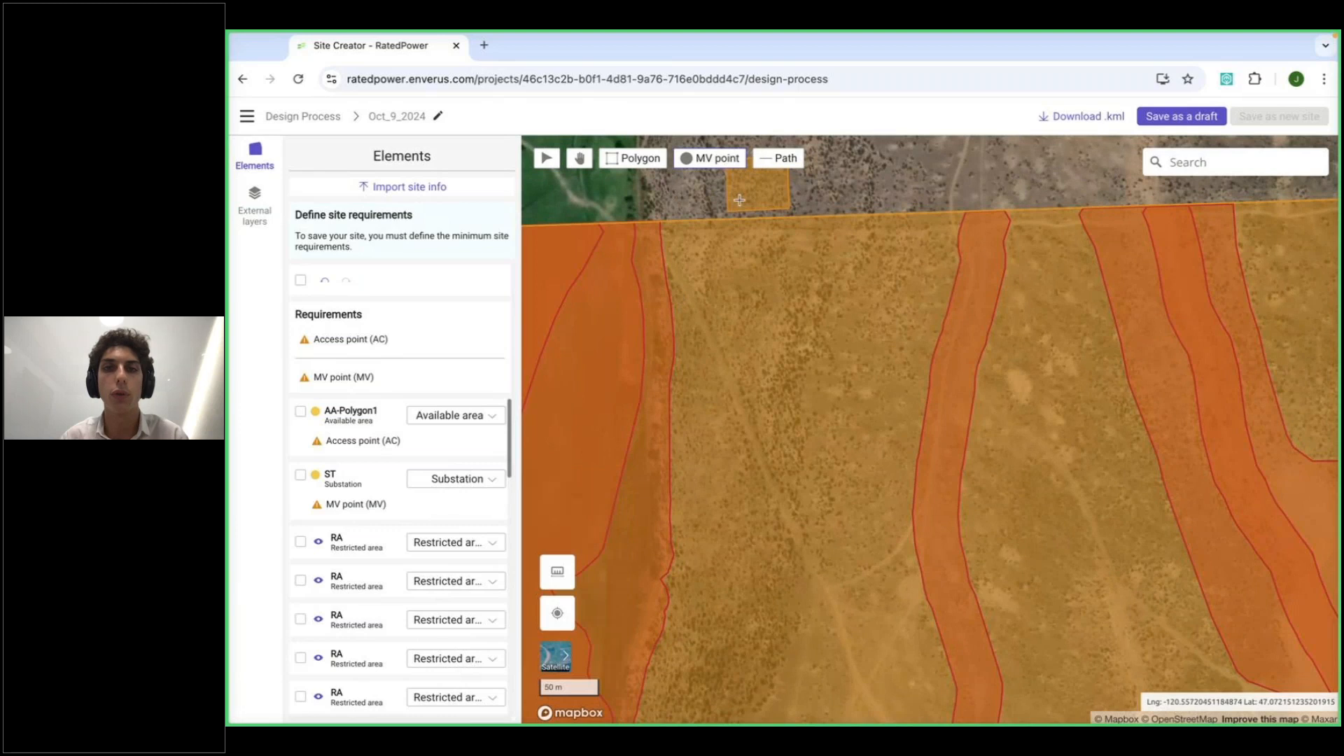
pyautogui.click(738, 200)
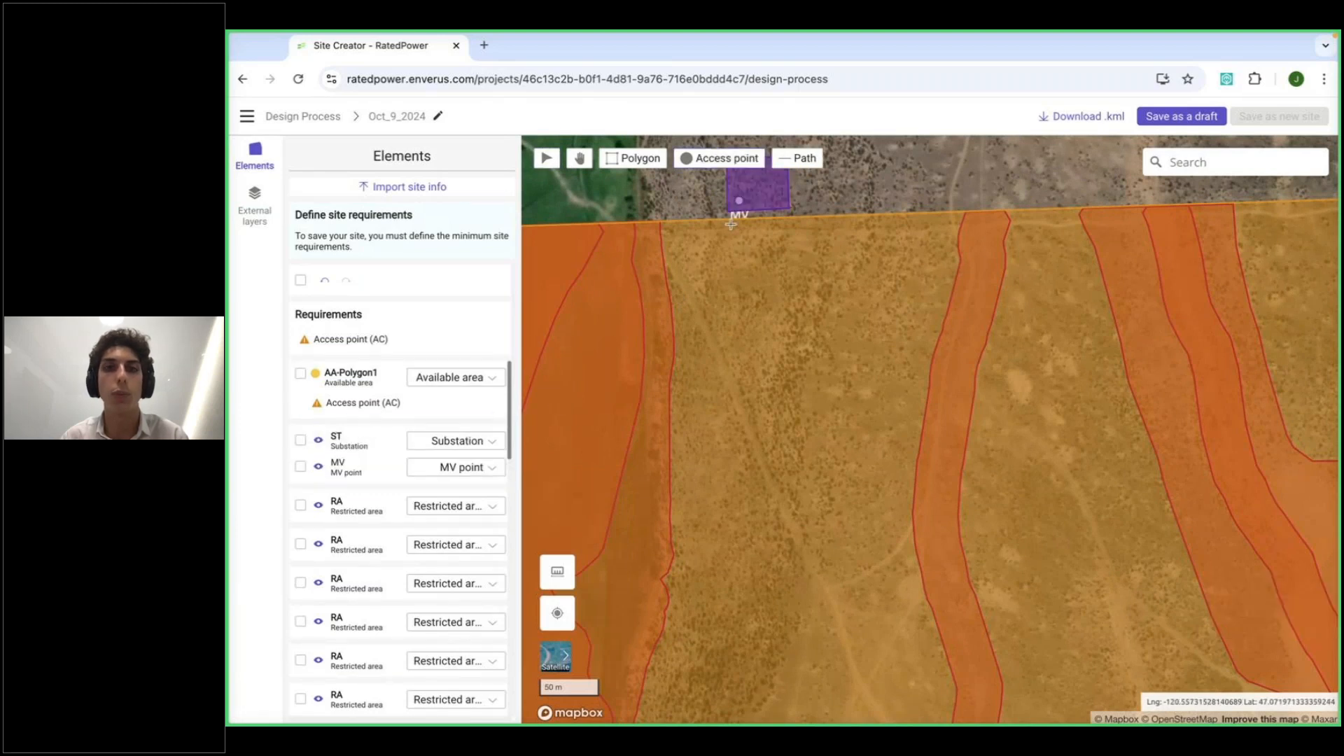
pyautogui.click(801, 311)
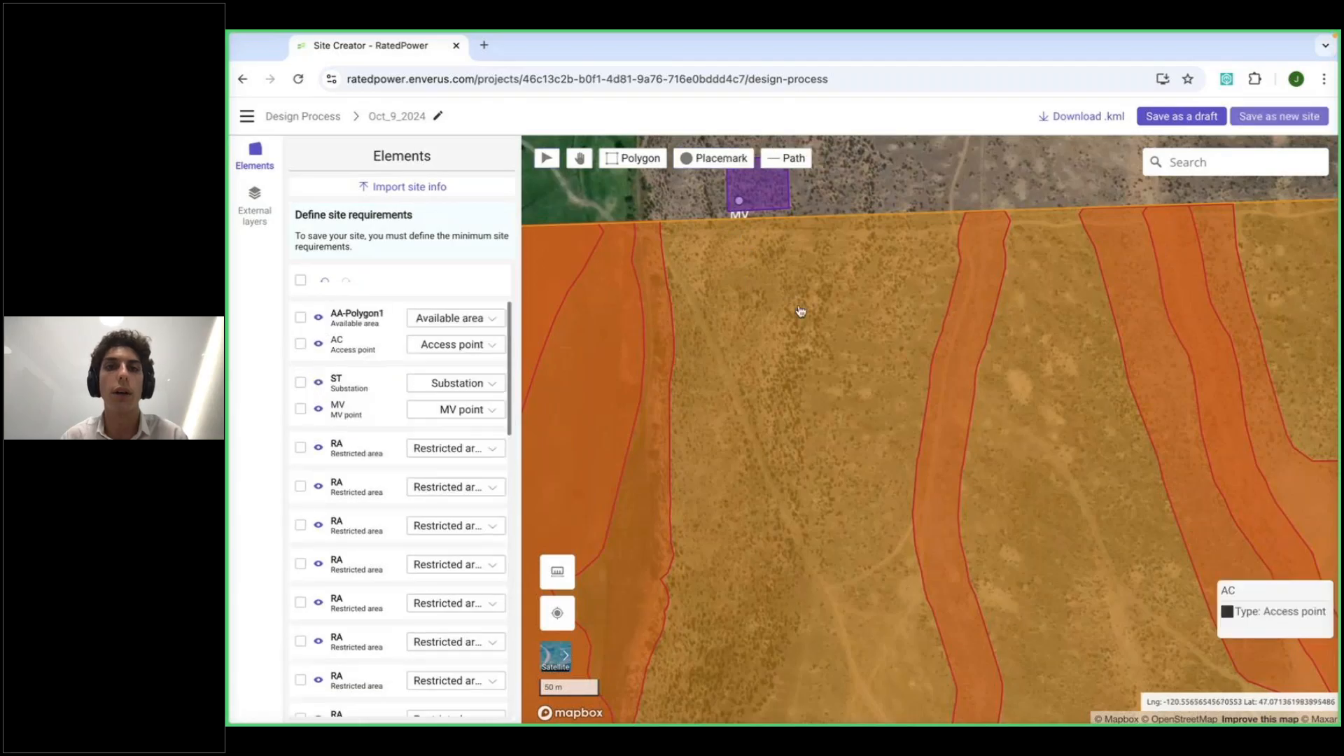
# Save the completed layout as a new site named Oct_9_2024
pyautogui.scroll(-5, 801, 311)
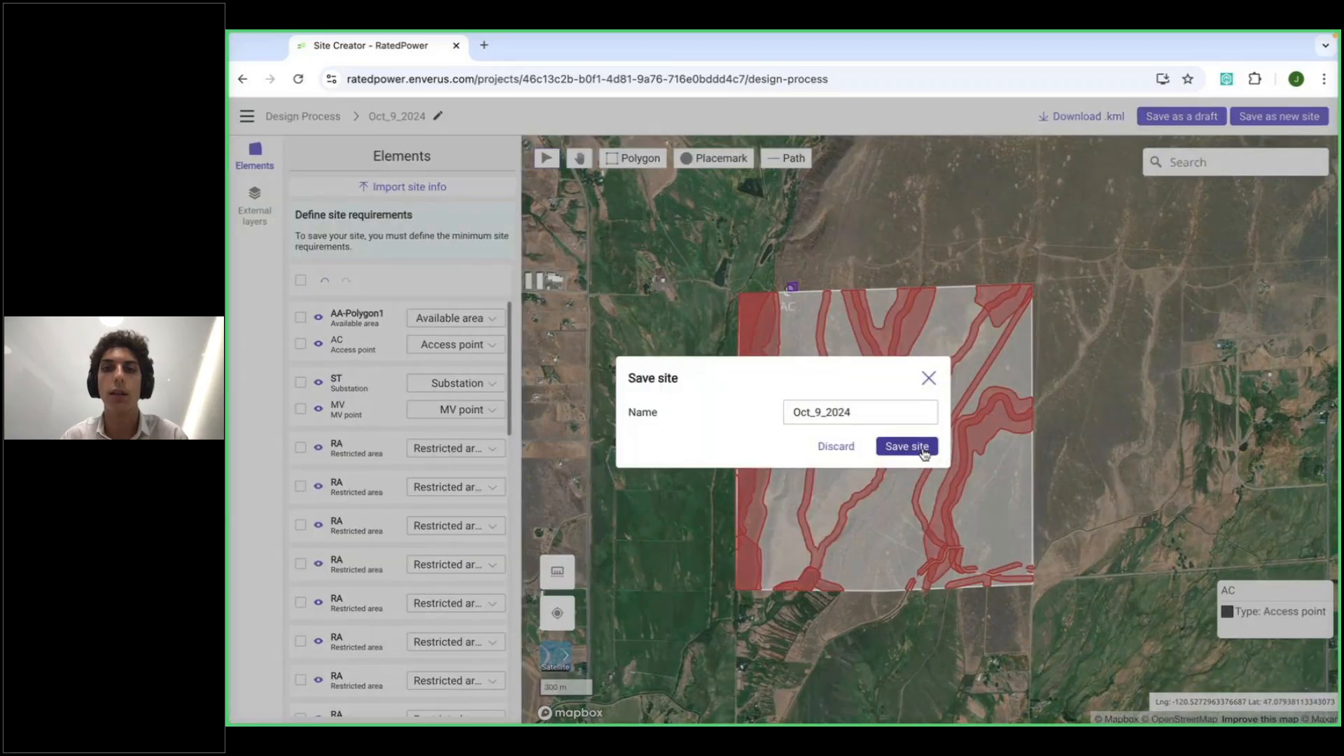
pyautogui.click(924, 453)
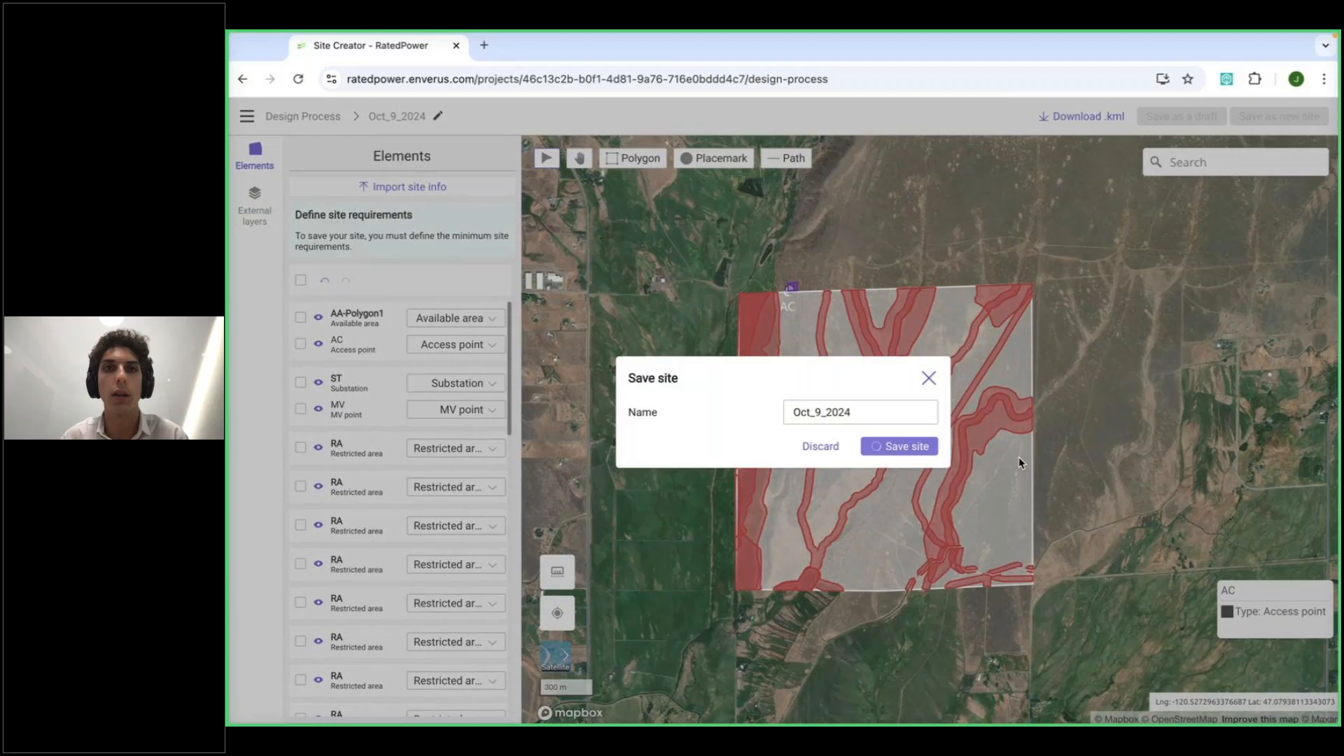
pyautogui.hotkey('ctrl', 'Right')
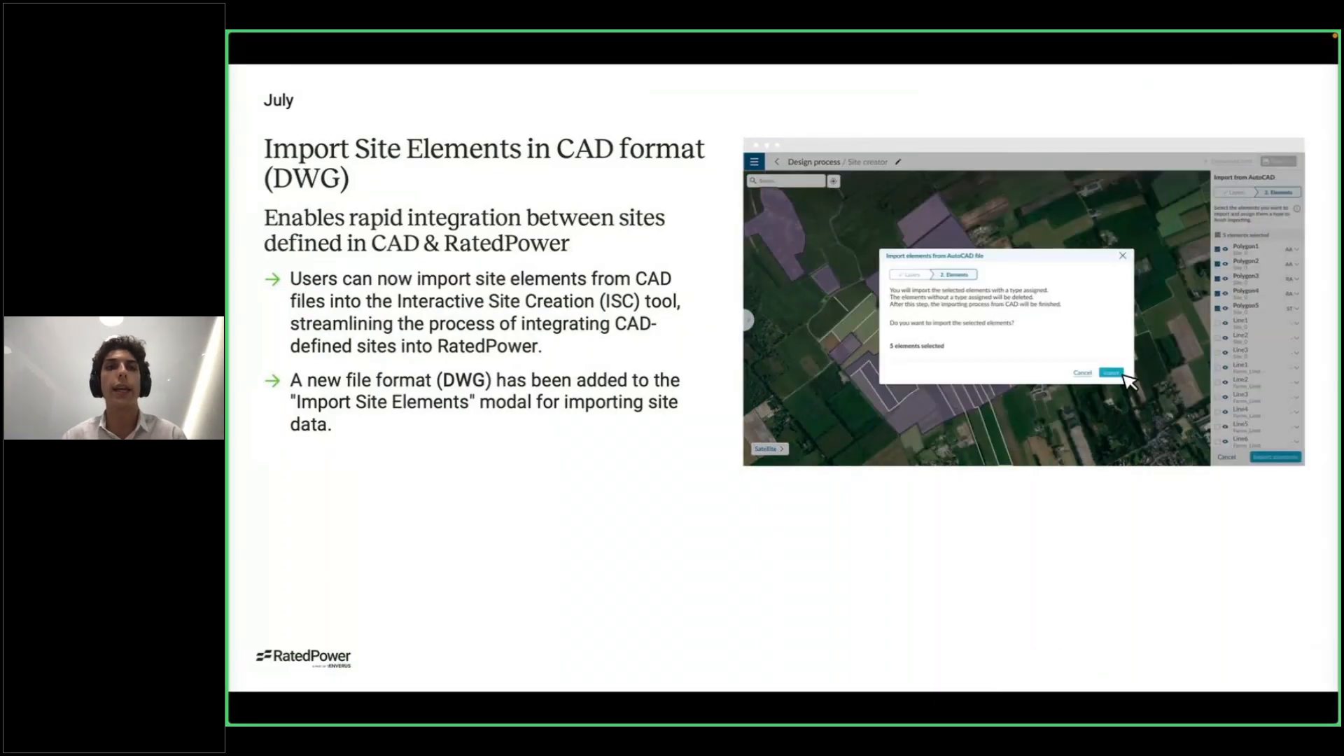
pyautogui.press('Right')
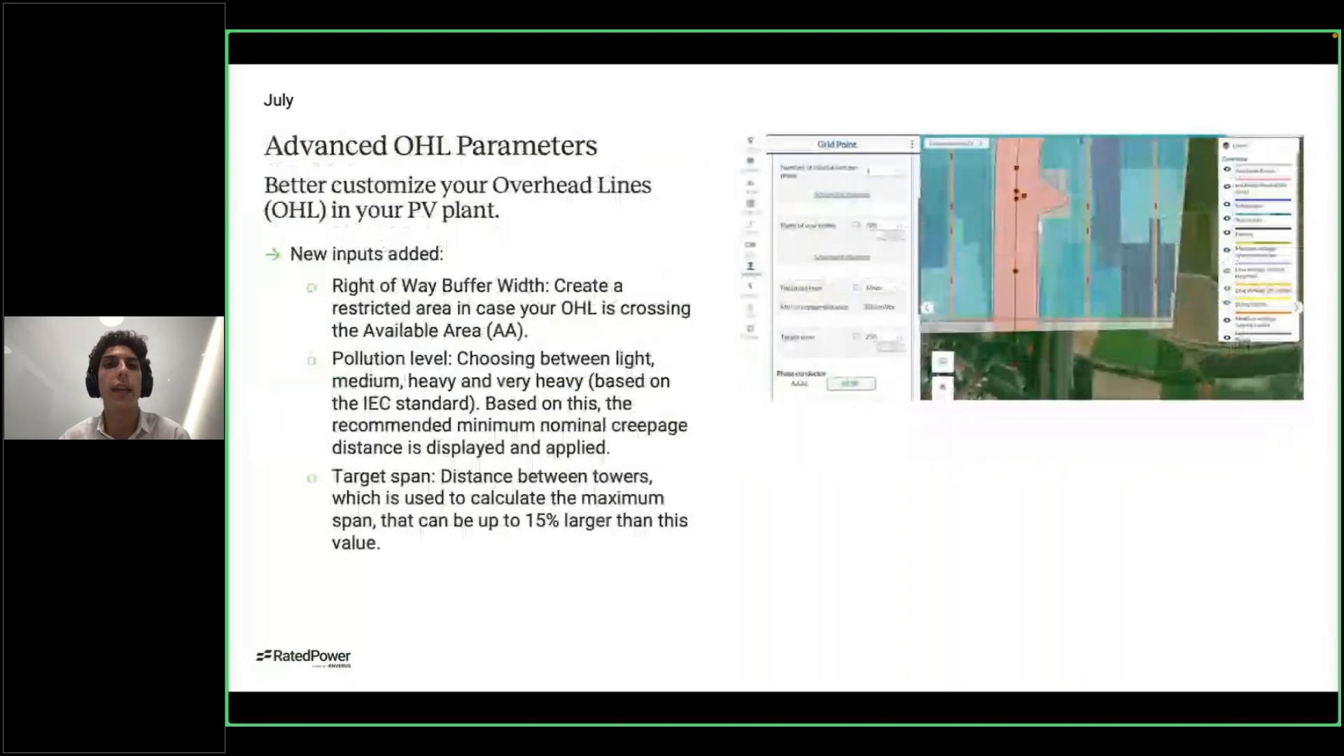
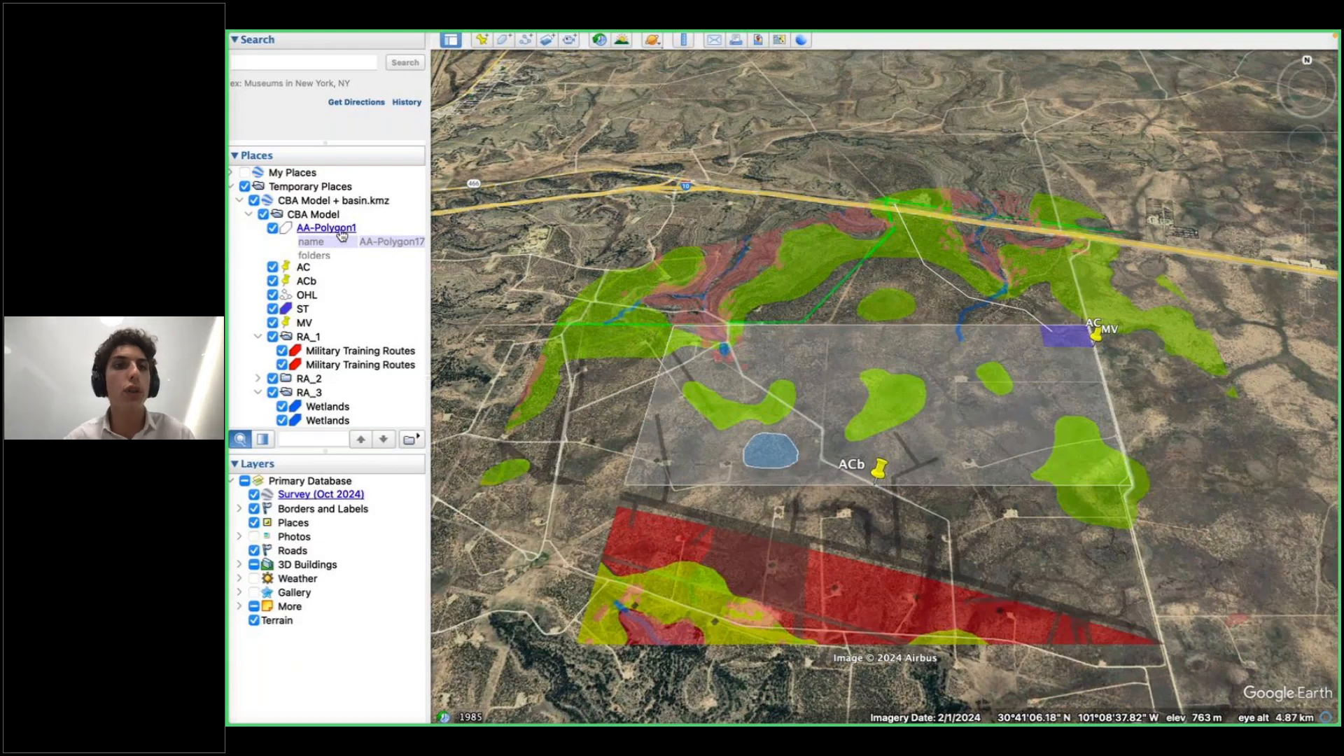
# Examine how the CBA Model elements and the numbered RA folders are named and organised in the places list
pyautogui.scroll(-1, 301, 287)
pyautogui.scroll(-2, 303, 284)
pyautogui.scroll(-2, 313, 273)
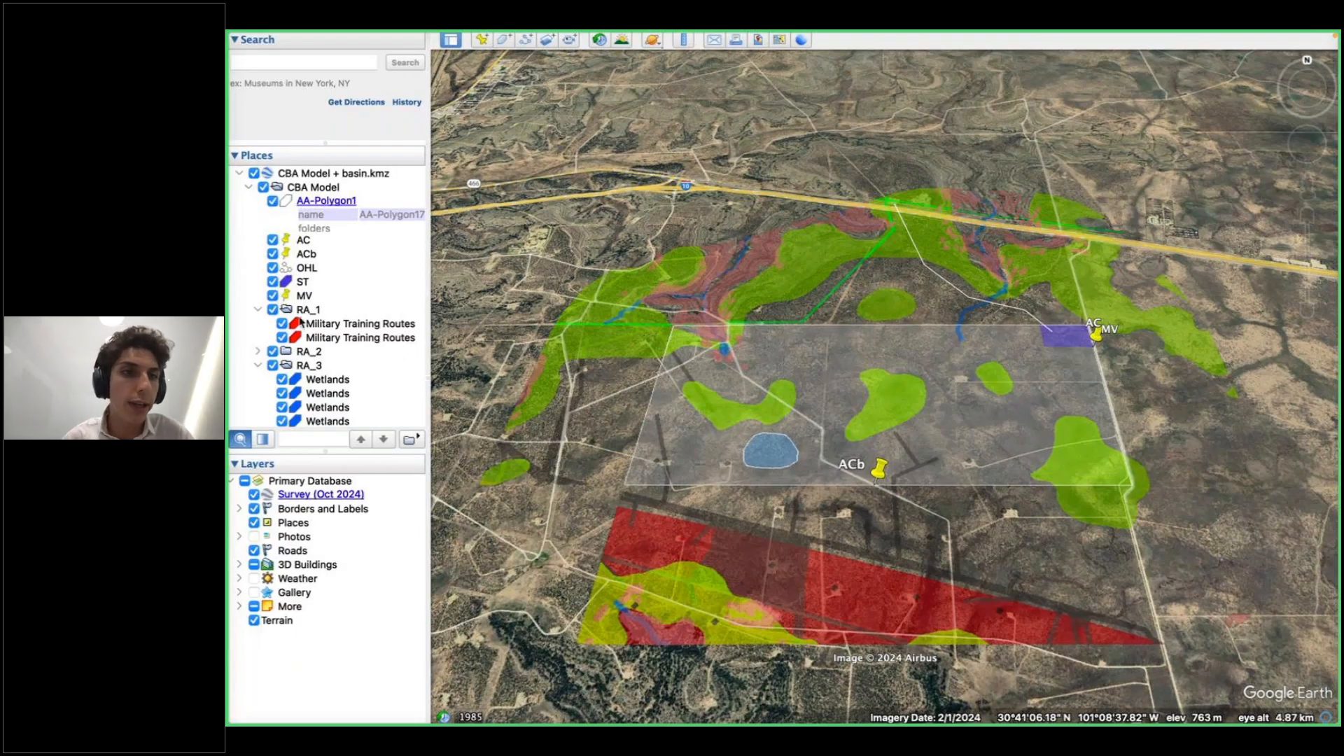
pyautogui.scroll(-3, 302, 322)
pyautogui.scroll(-4, 320, 287)
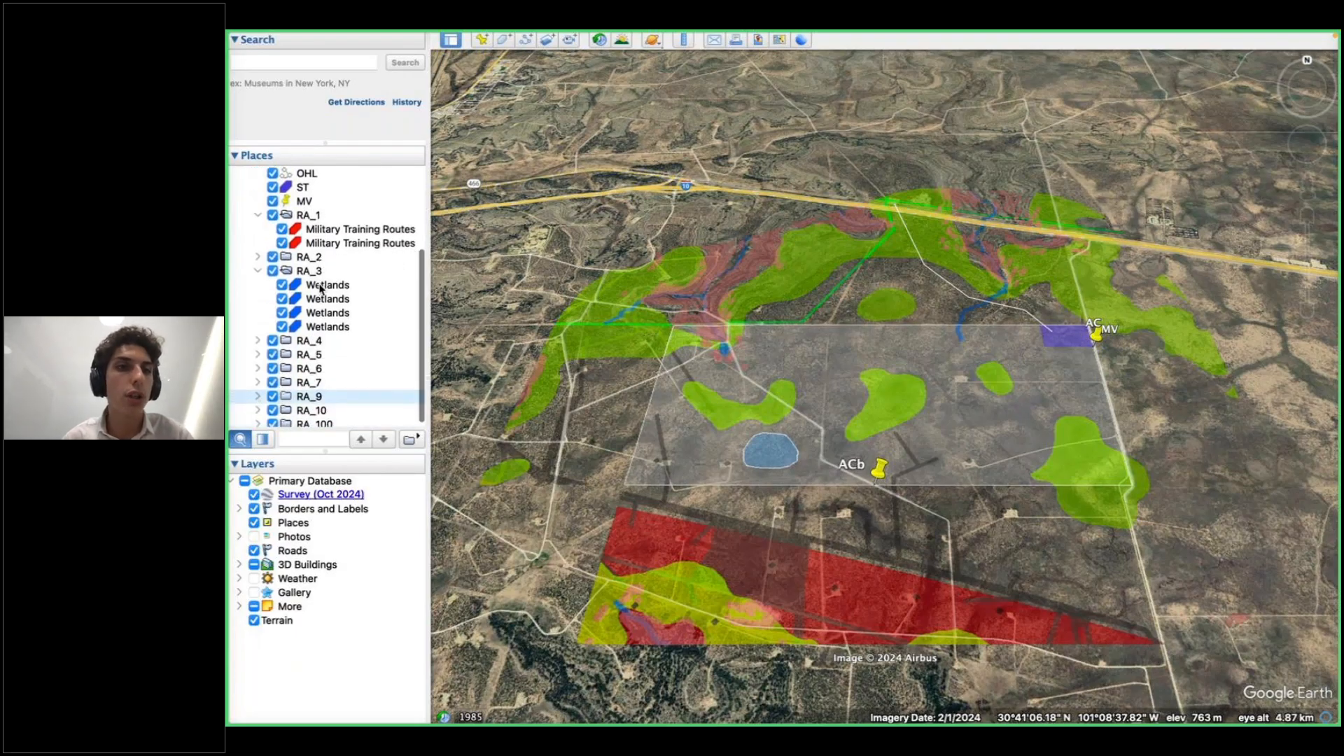
pyautogui.scroll(-1, 319, 287)
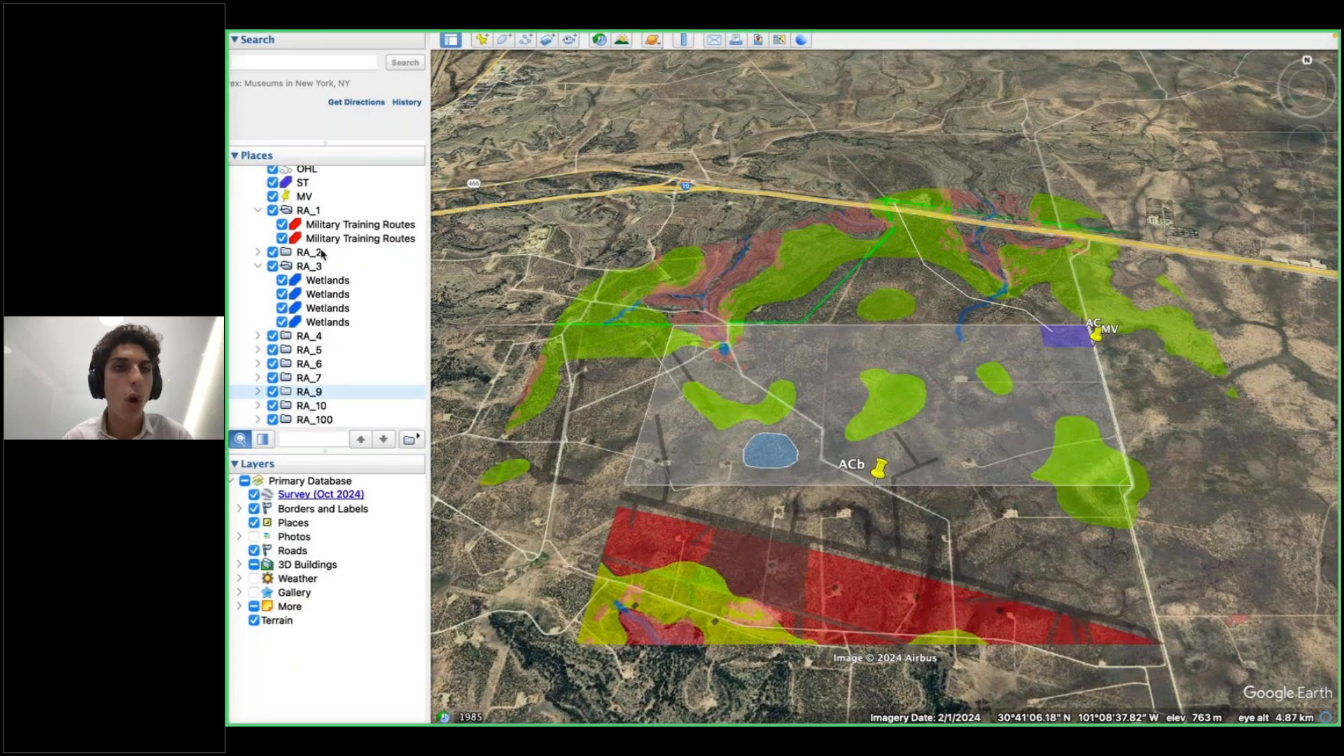
pyautogui.scroll(5, 319, 304)
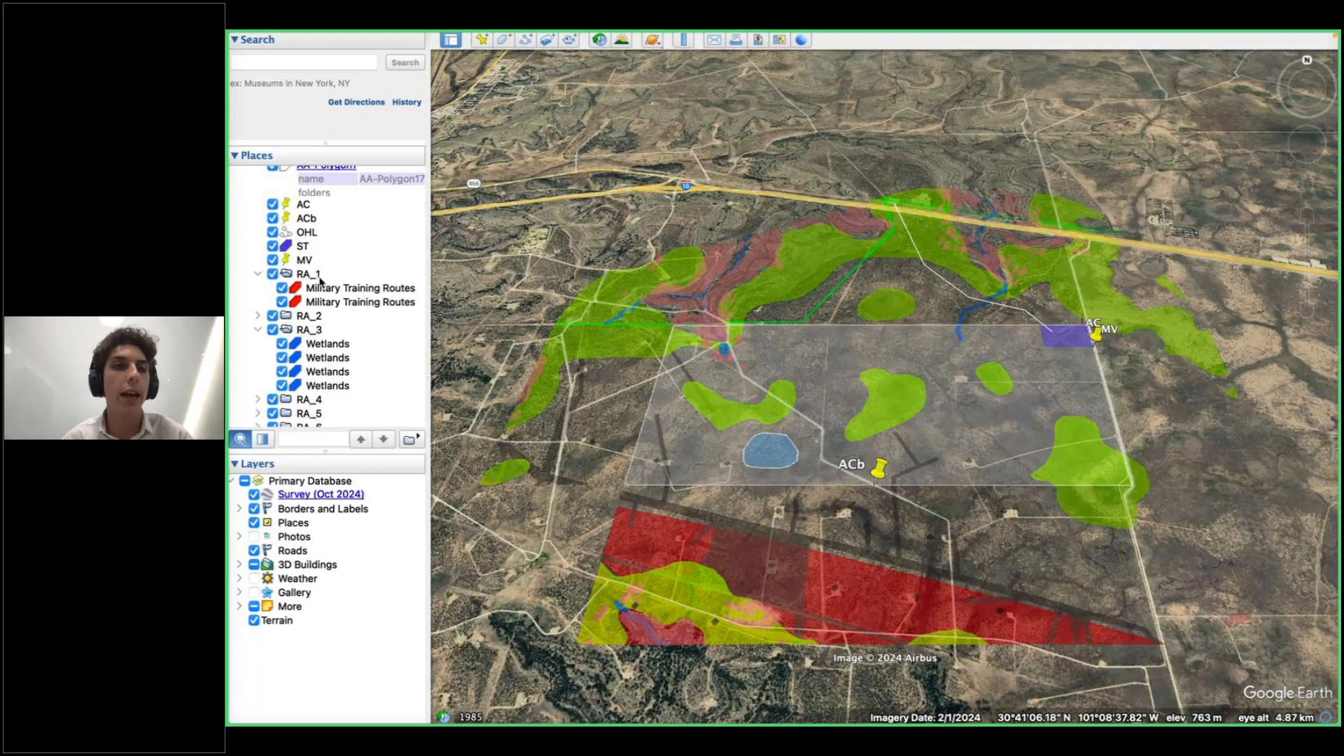
pyautogui.scroll(3, 318, 283)
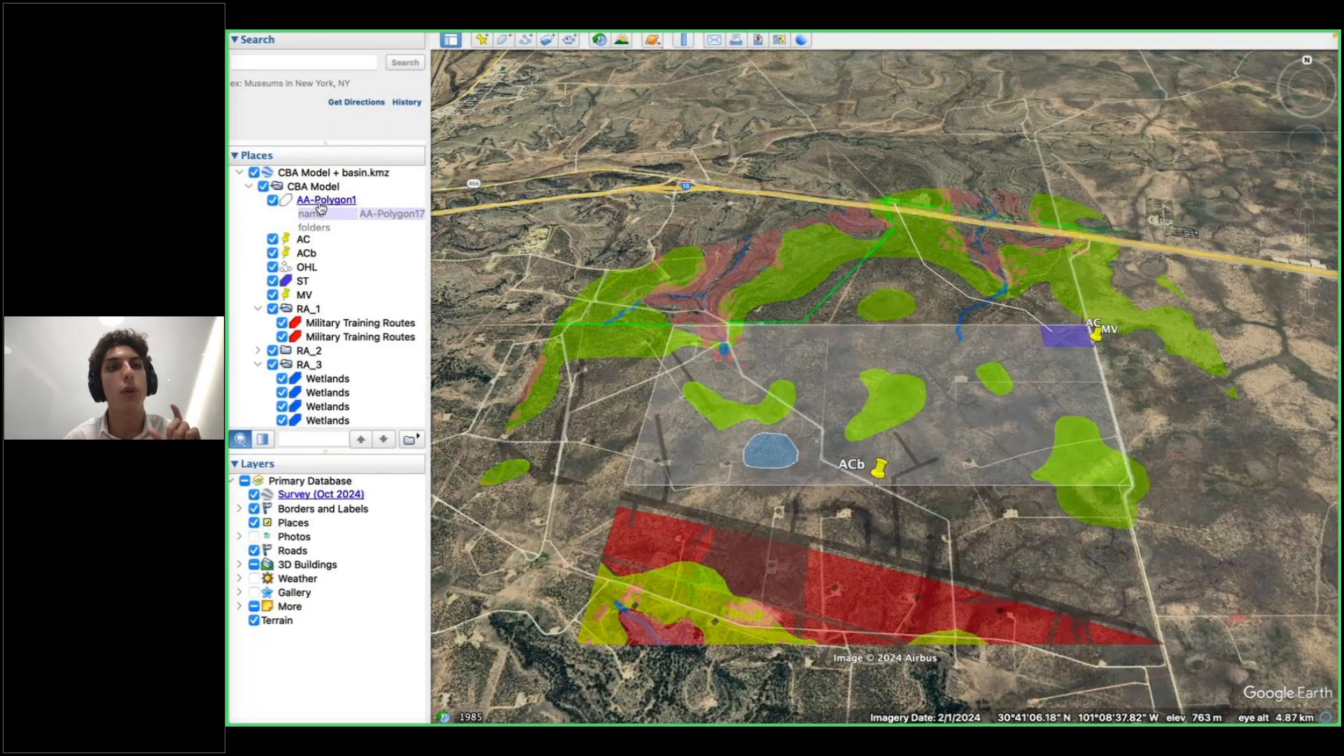
pyautogui.scroll(-2, 312, 315)
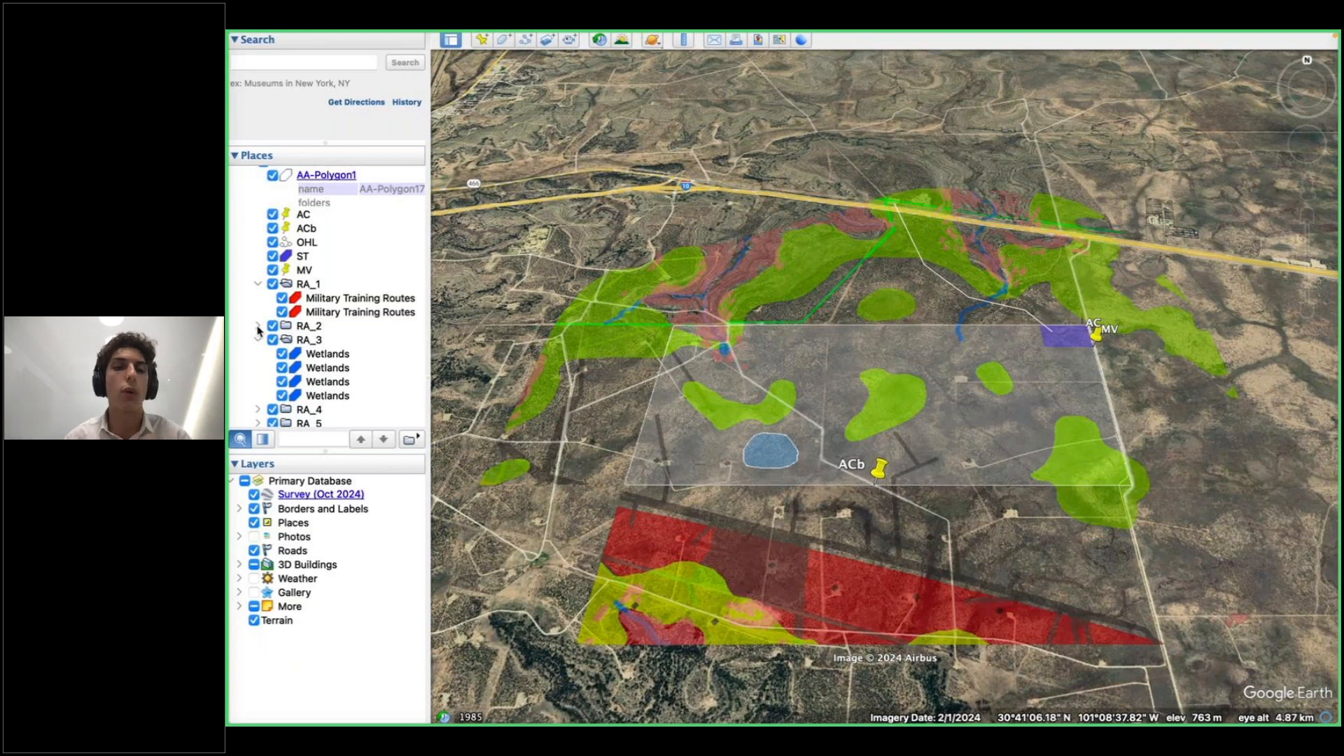
pyautogui.scroll(-2, 319, 328)
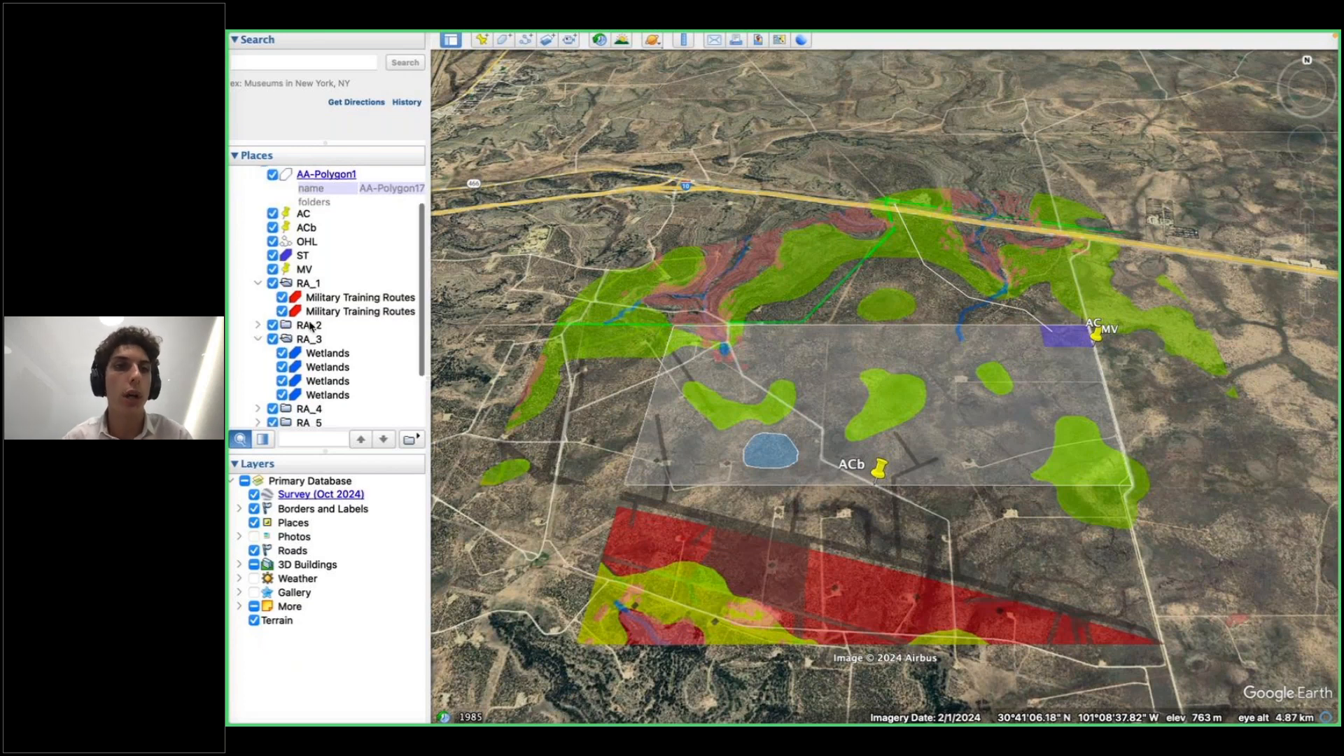
pyautogui.scroll(-1, 349, 298)
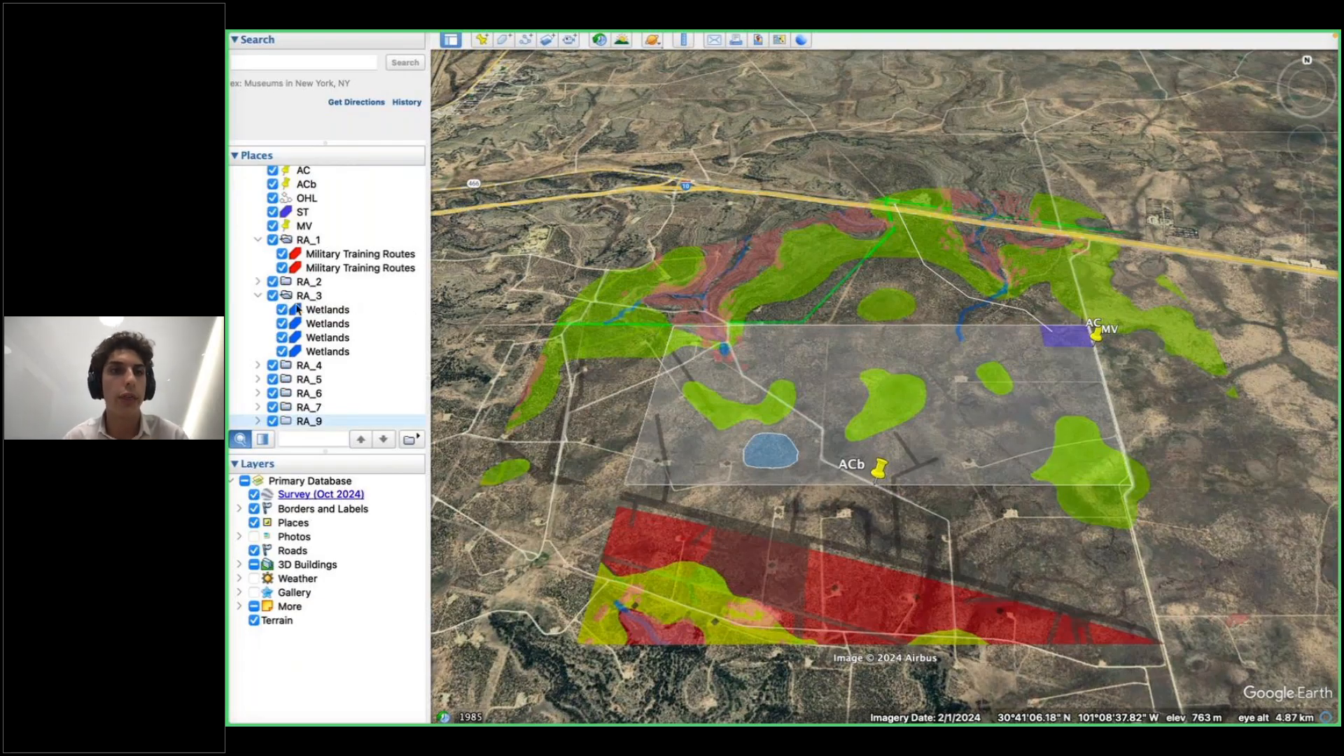
# Inspect the restricted area polygons grouped in the RA_2, RA_4 and RA_5 folders, collapsing RA_2 again after viewing it
pyautogui.click(256, 282)
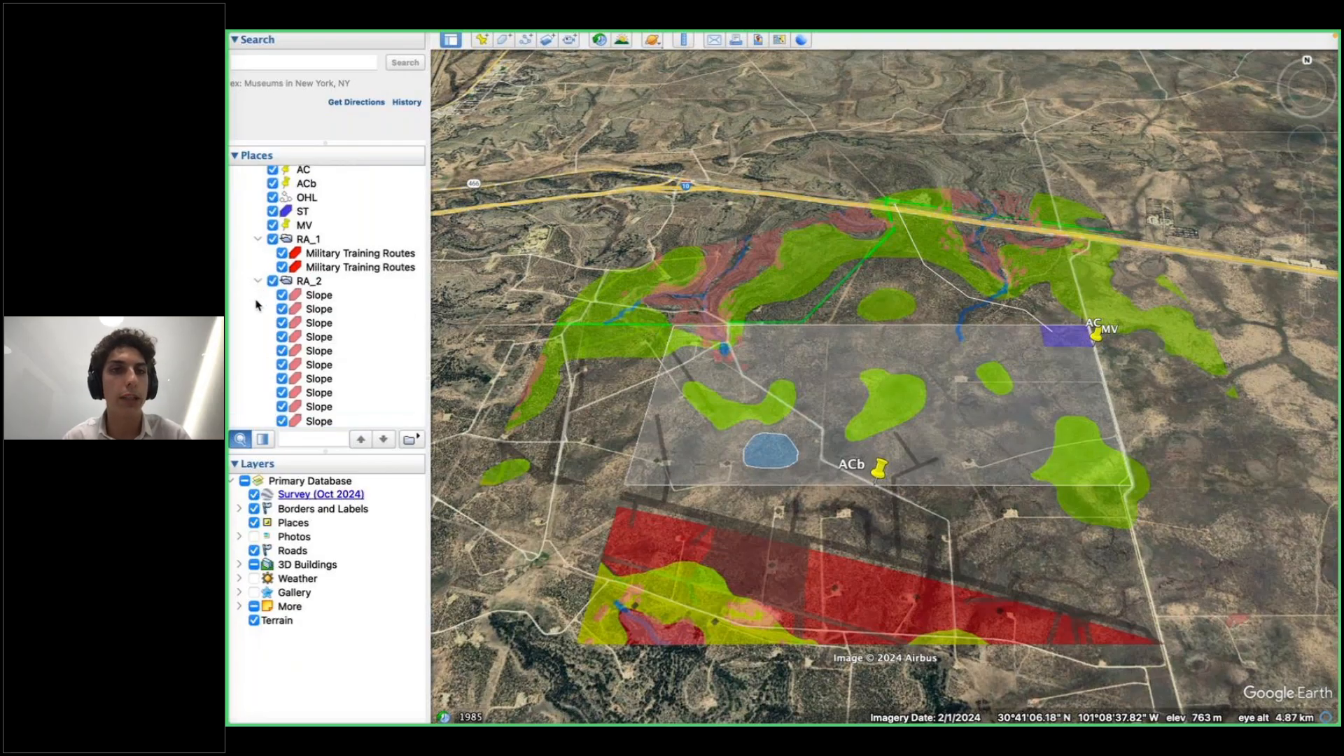
pyautogui.scroll(-5, 256, 301)
pyautogui.scroll(5, 257, 305)
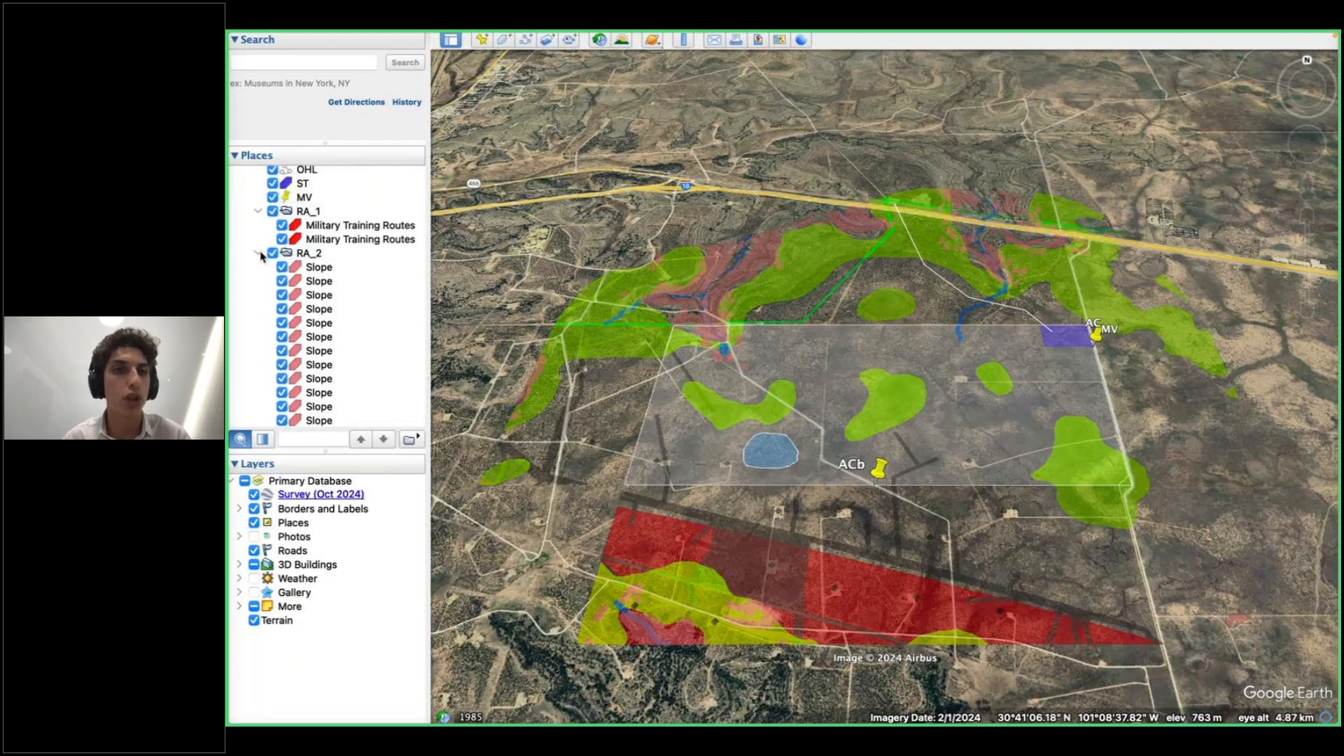
pyautogui.click(258, 253)
pyautogui.click(258, 337)
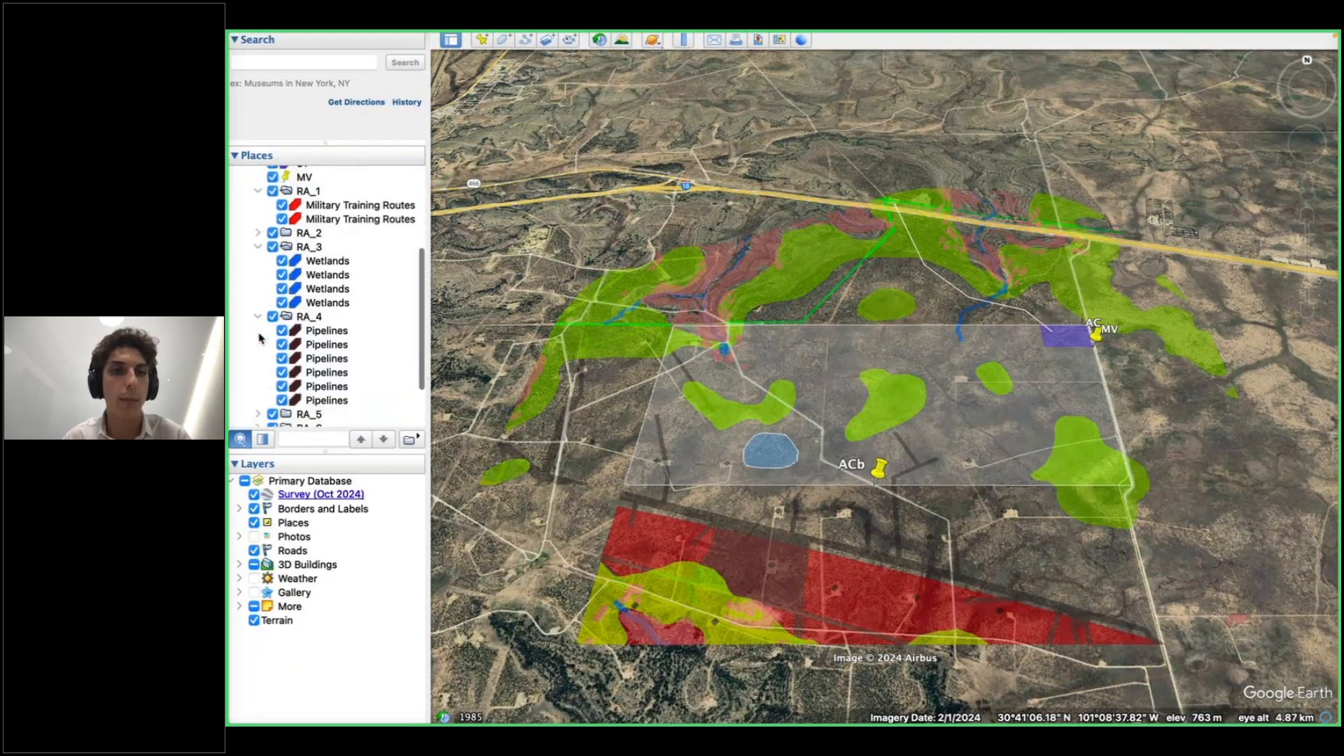
pyautogui.scroll(-3, 259, 353)
pyautogui.click(258, 369)
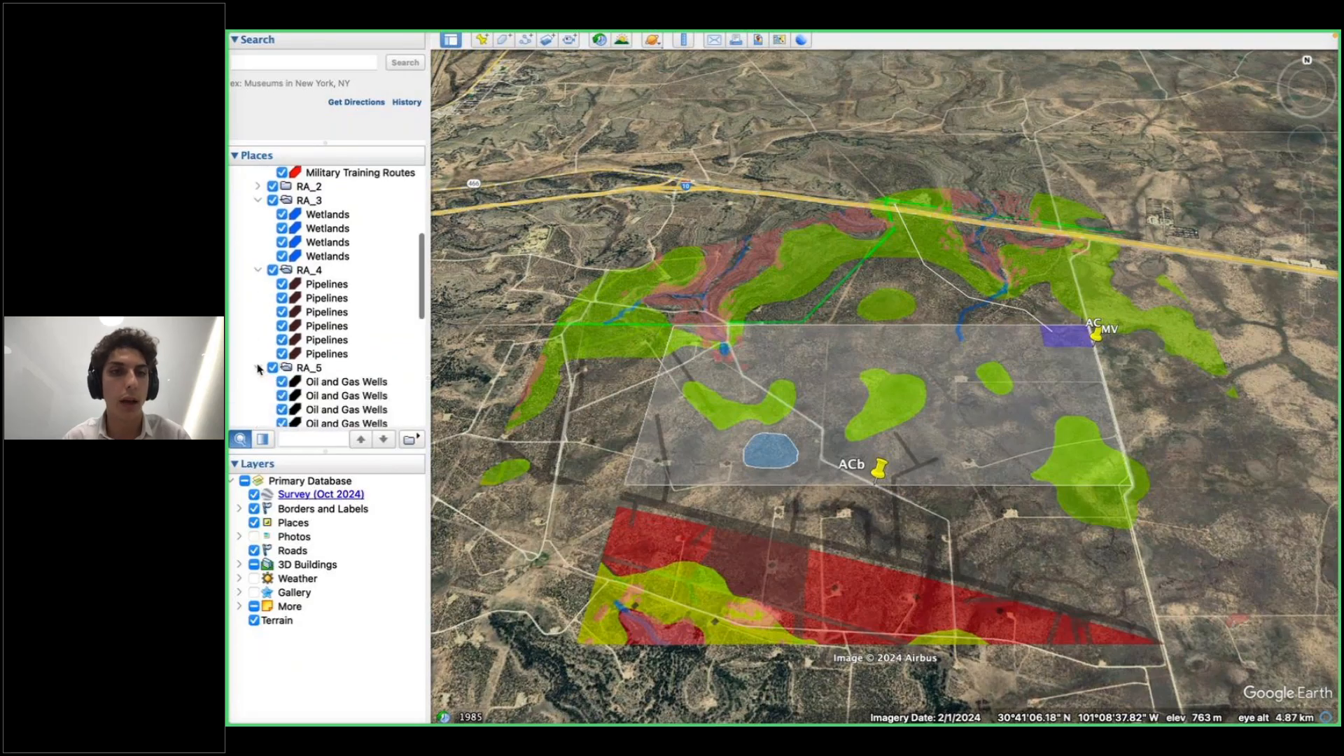
pyautogui.scroll(-2, 259, 367)
pyautogui.scroll(6, 270, 350)
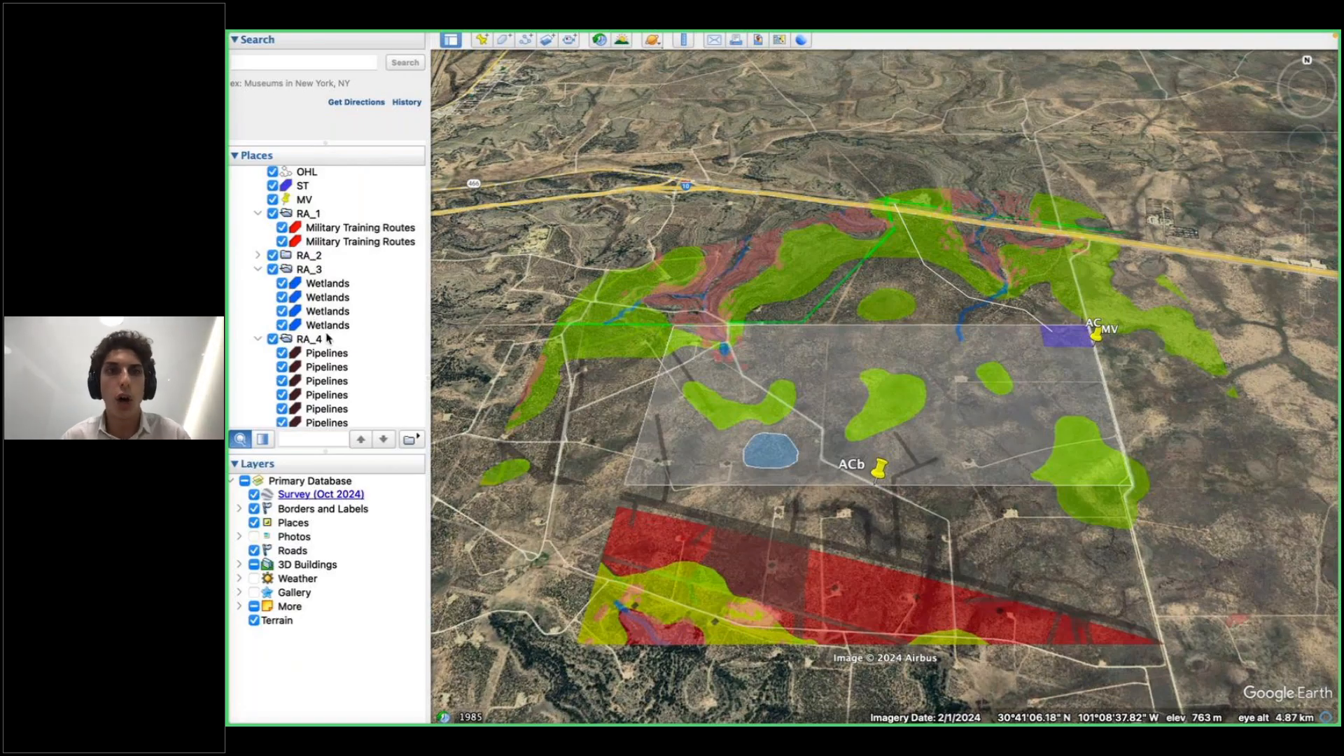
# Switch to the CRA Coffee-1 design in RatedPower and check the options for creating or uploading a new site
pyautogui.hotkey('ctrl', 'Right')
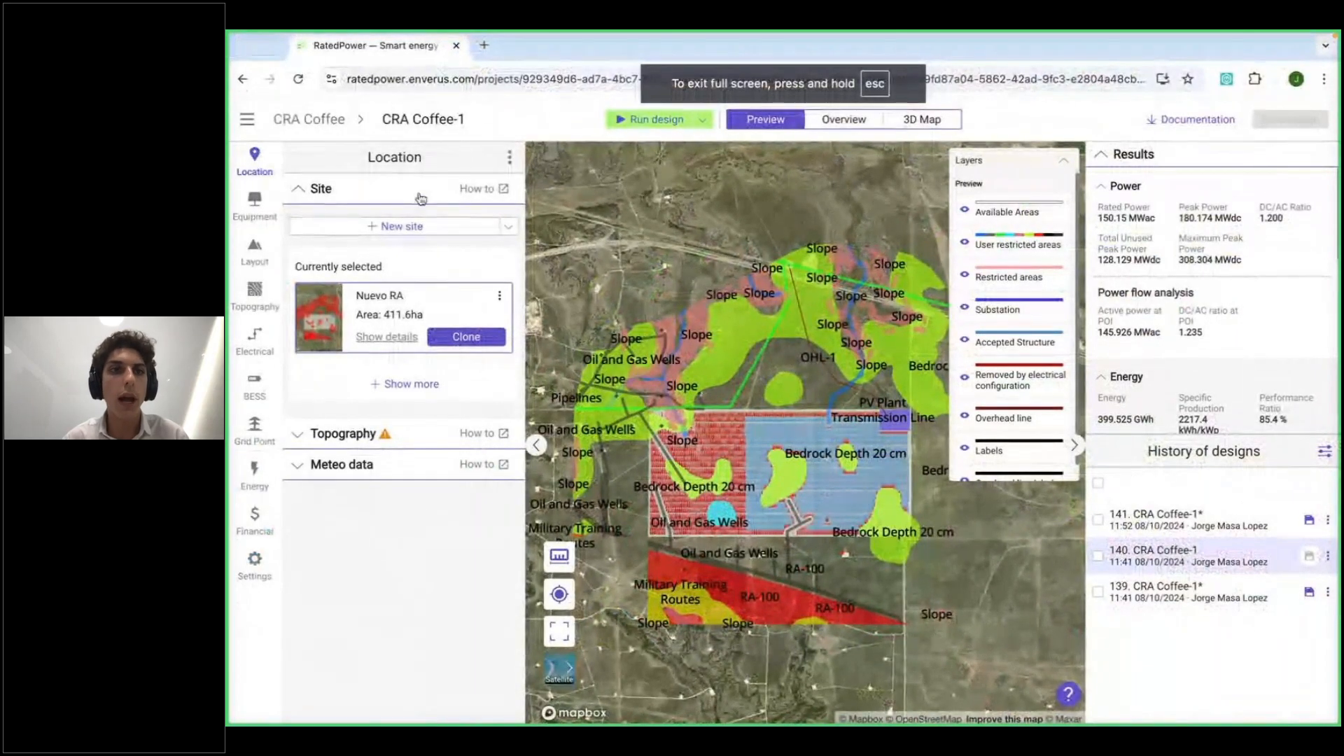
pyautogui.click(508, 227)
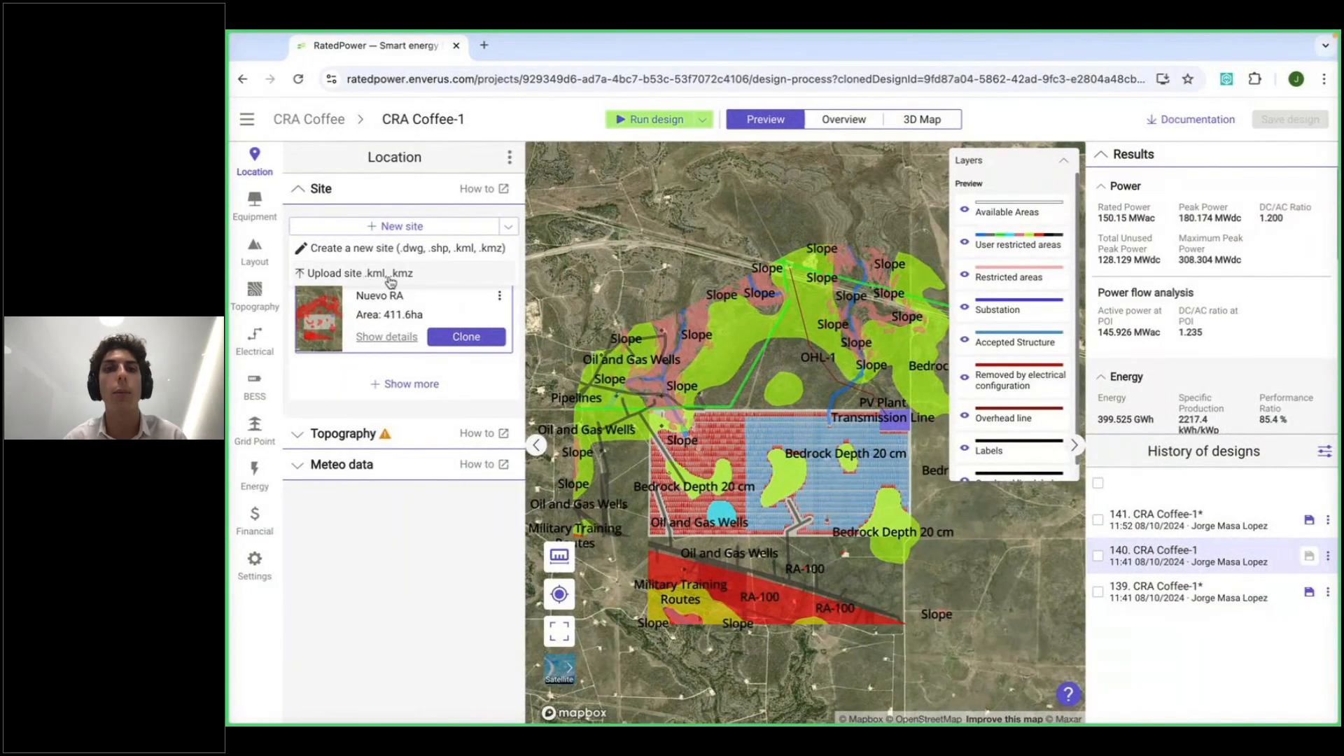
pyautogui.click(410, 519)
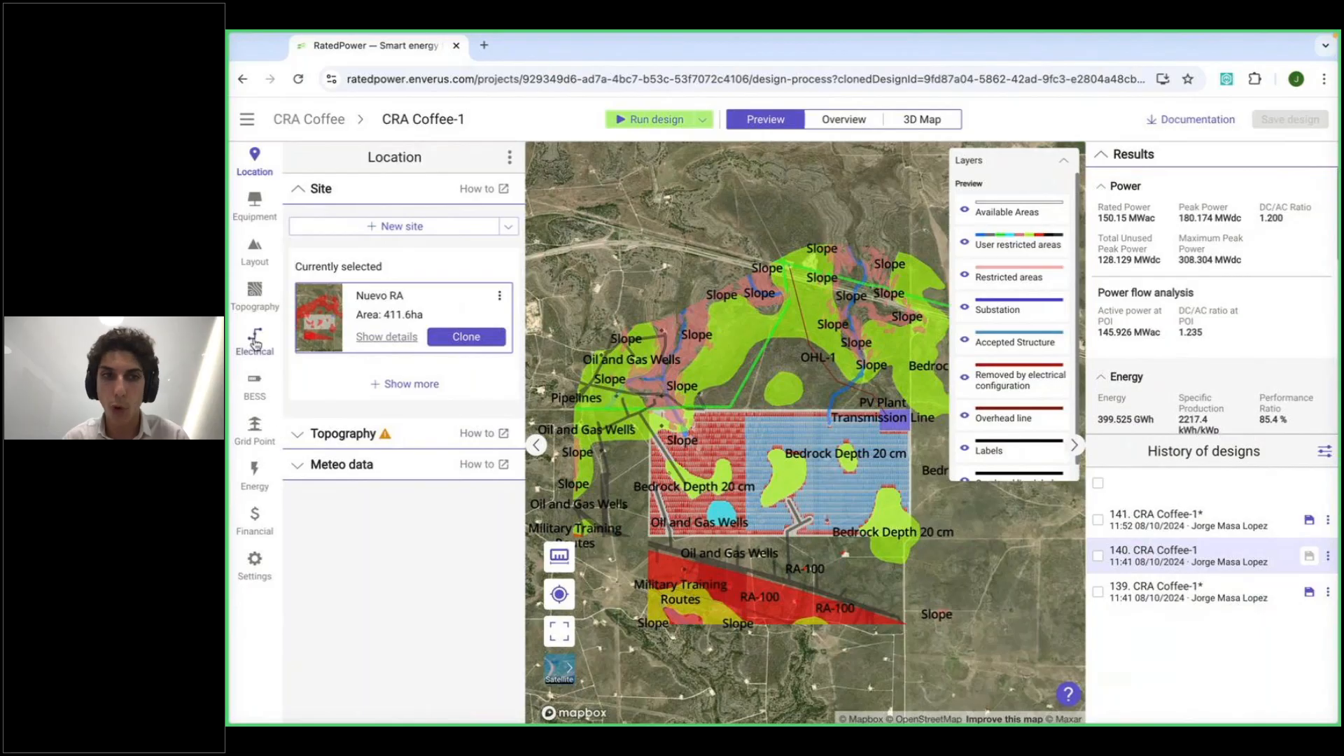
# Open the layout's RA Setbacks settings and review the names and colours of RA-1, RA-2, RA-3 and RA-4
pyautogui.click(255, 249)
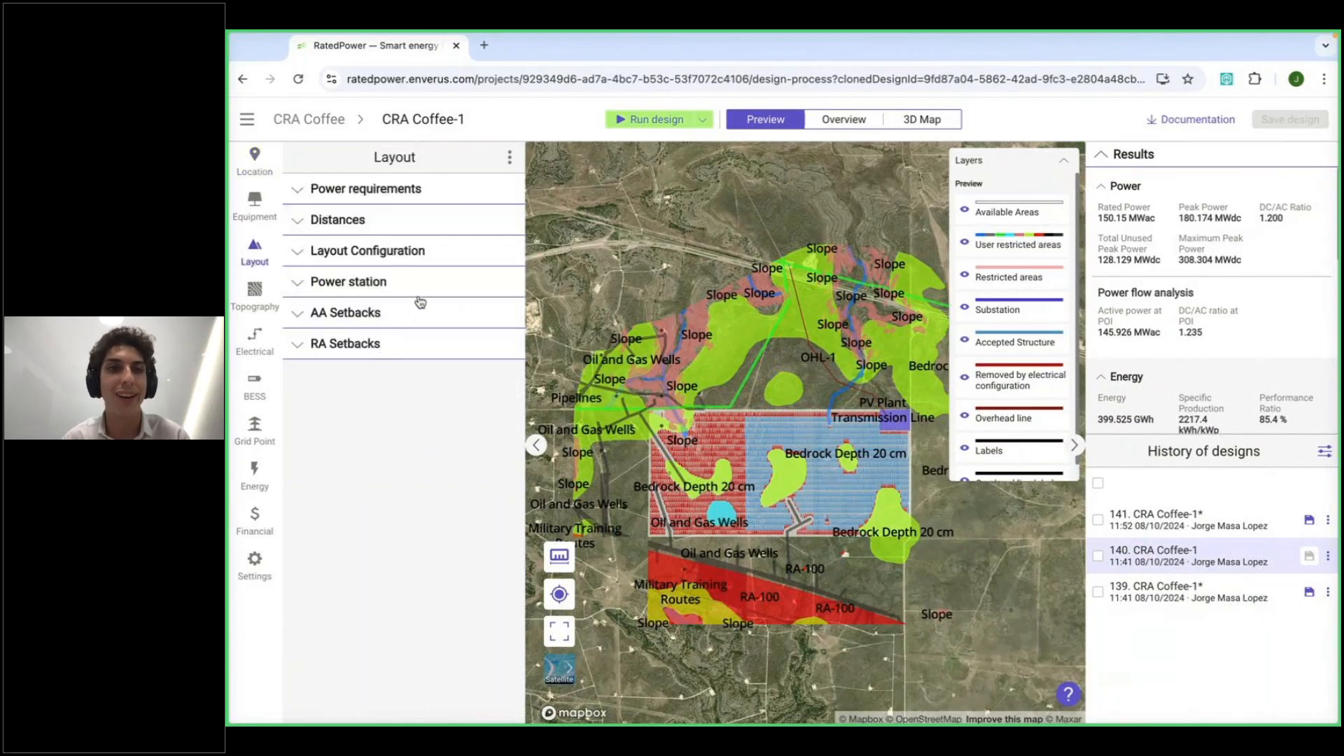
pyautogui.click(413, 347)
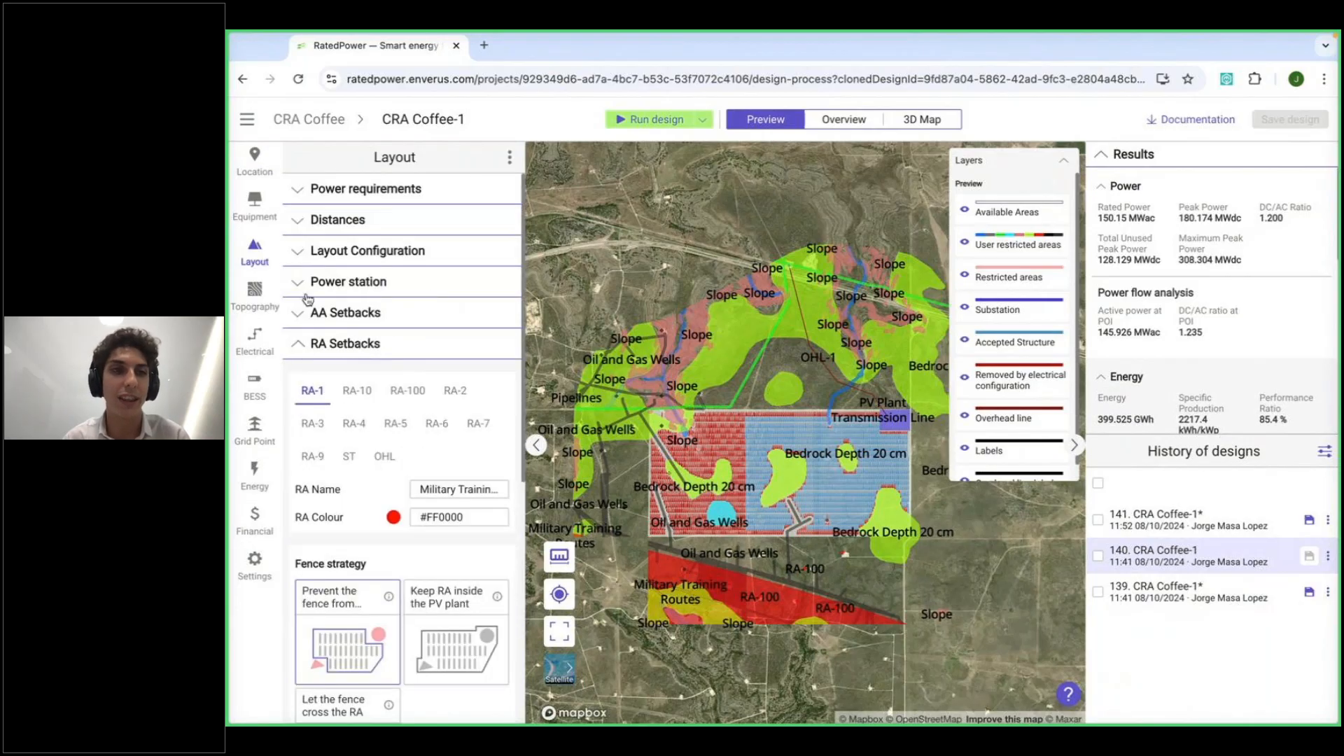
pyautogui.scroll(-1, 373, 358)
pyautogui.scroll(-1, 372, 357)
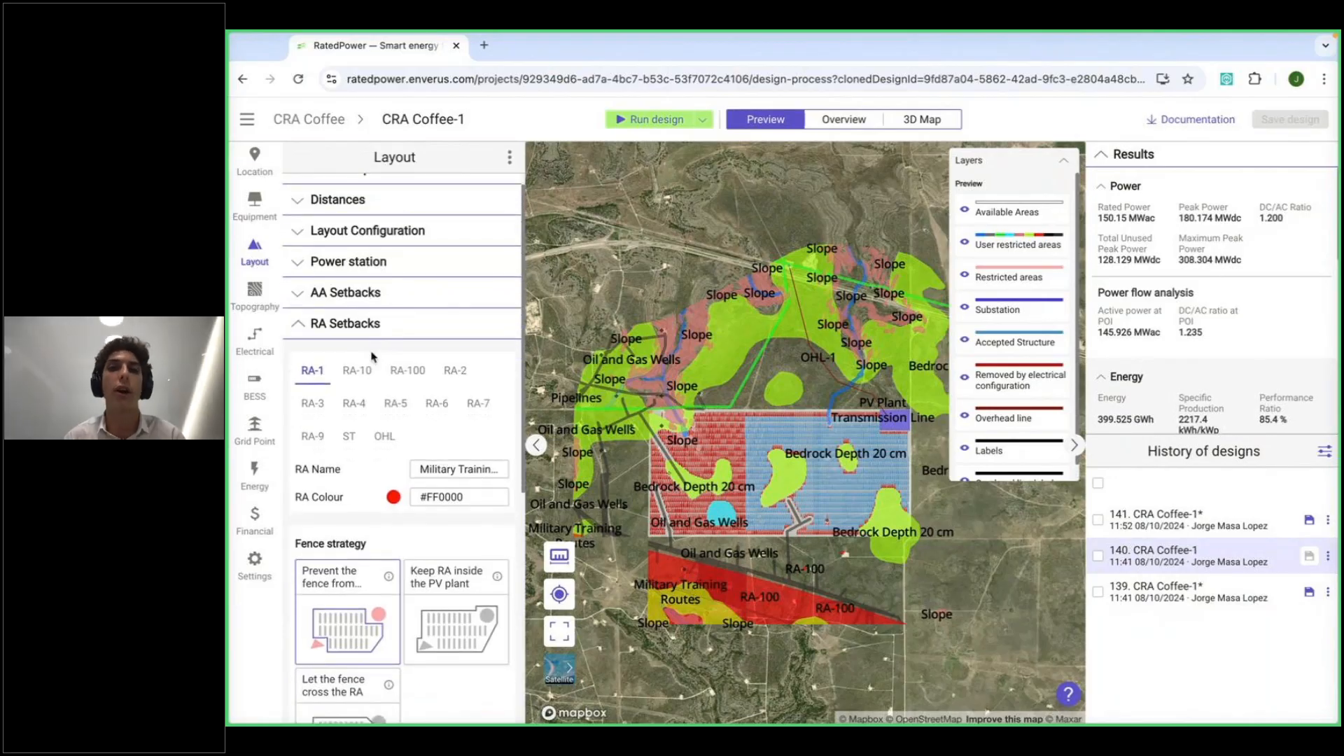
pyautogui.scroll(-1, 373, 358)
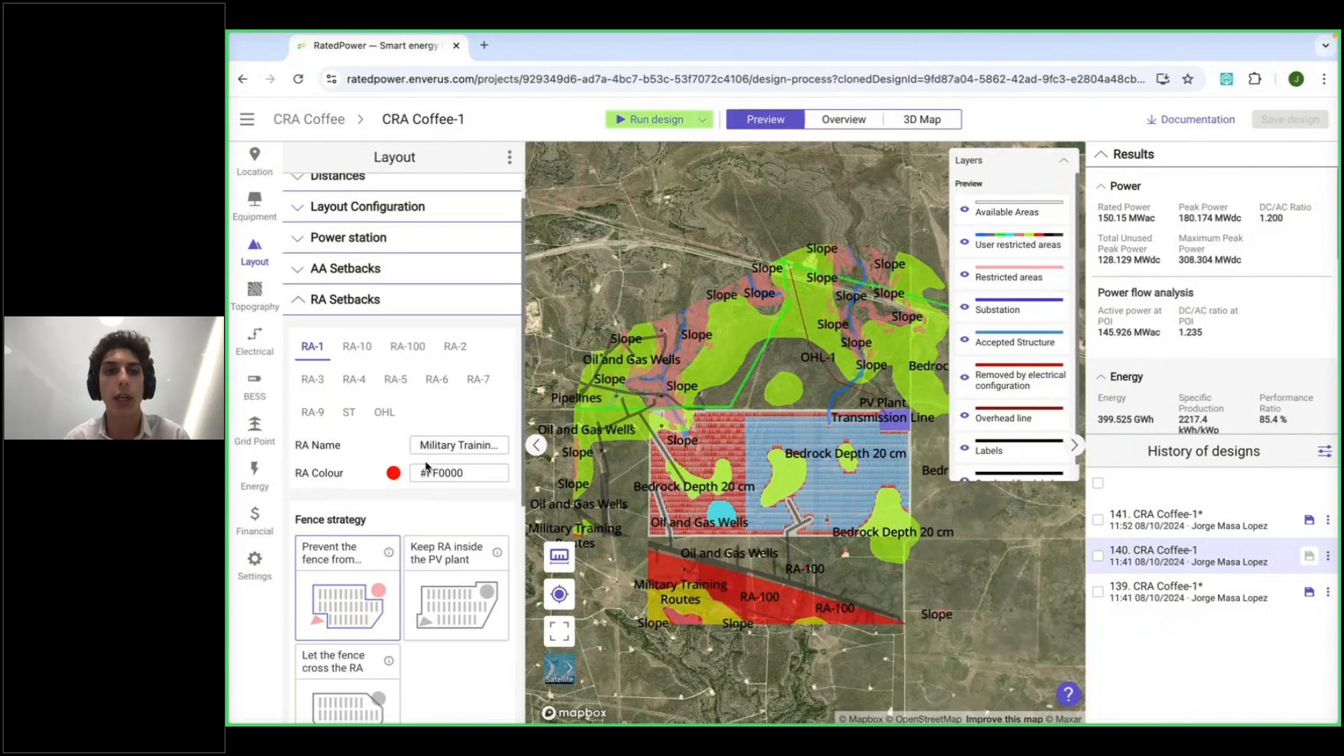
pyautogui.click(456, 350)
pyautogui.click(313, 379)
pyautogui.click(356, 381)
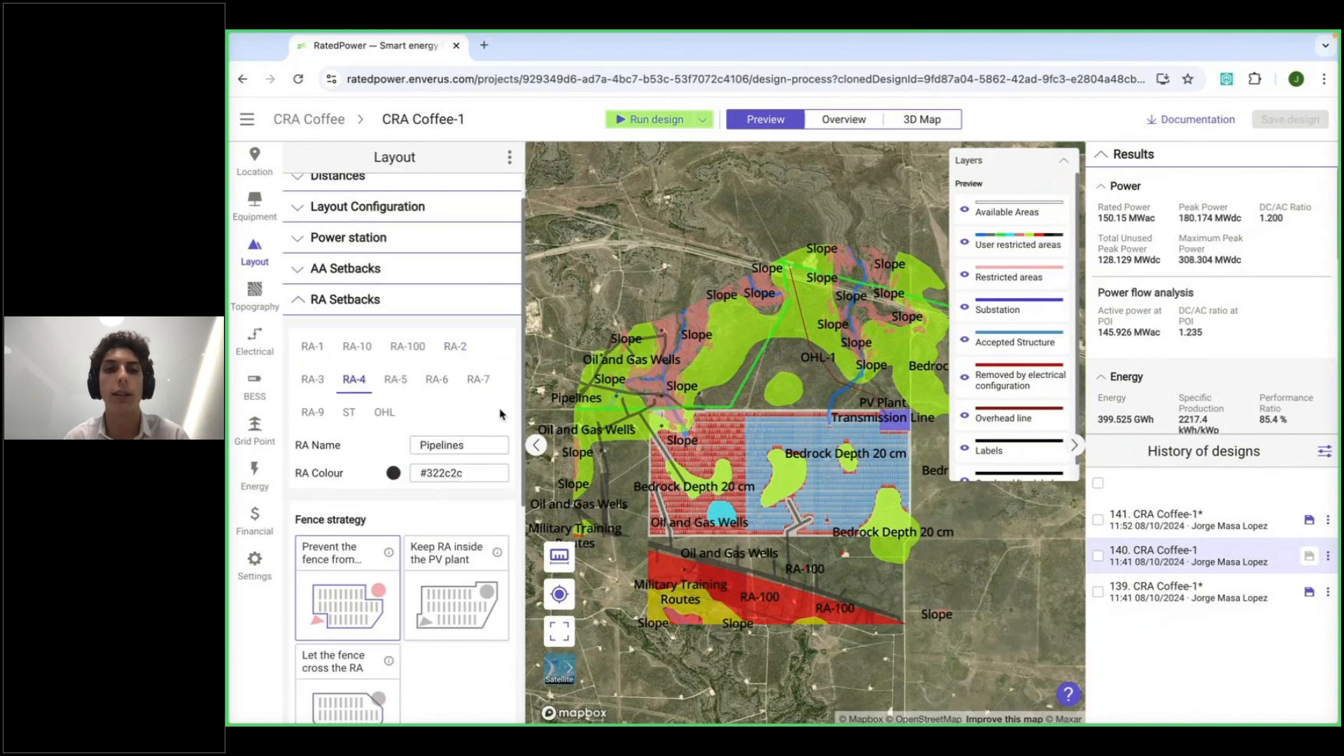
# Examine the fence strategy, setback and road strategy options for the RA-4 Pipelines restricted area
pyautogui.scroll(-3, 423, 441)
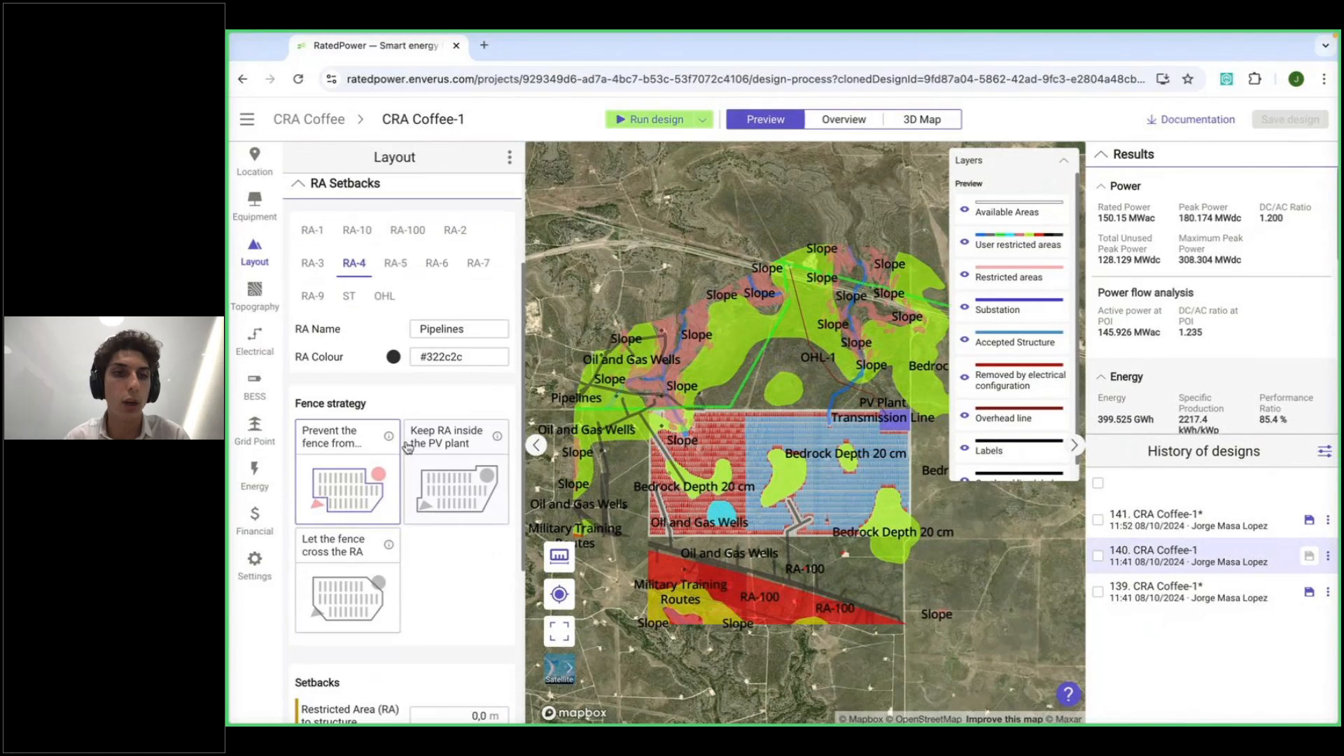
pyautogui.scroll(-2, 404, 544)
pyautogui.scroll(-2, 324, 458)
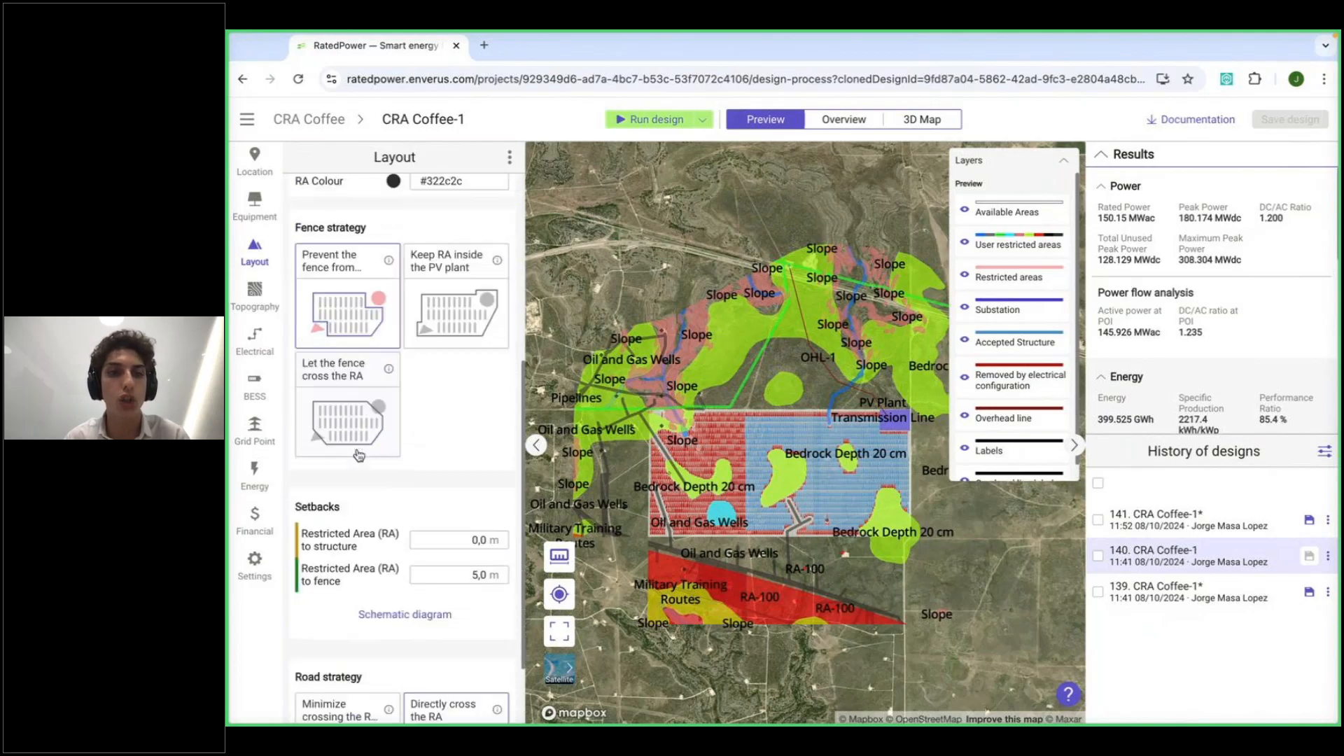
pyautogui.scroll(-1, 364, 526)
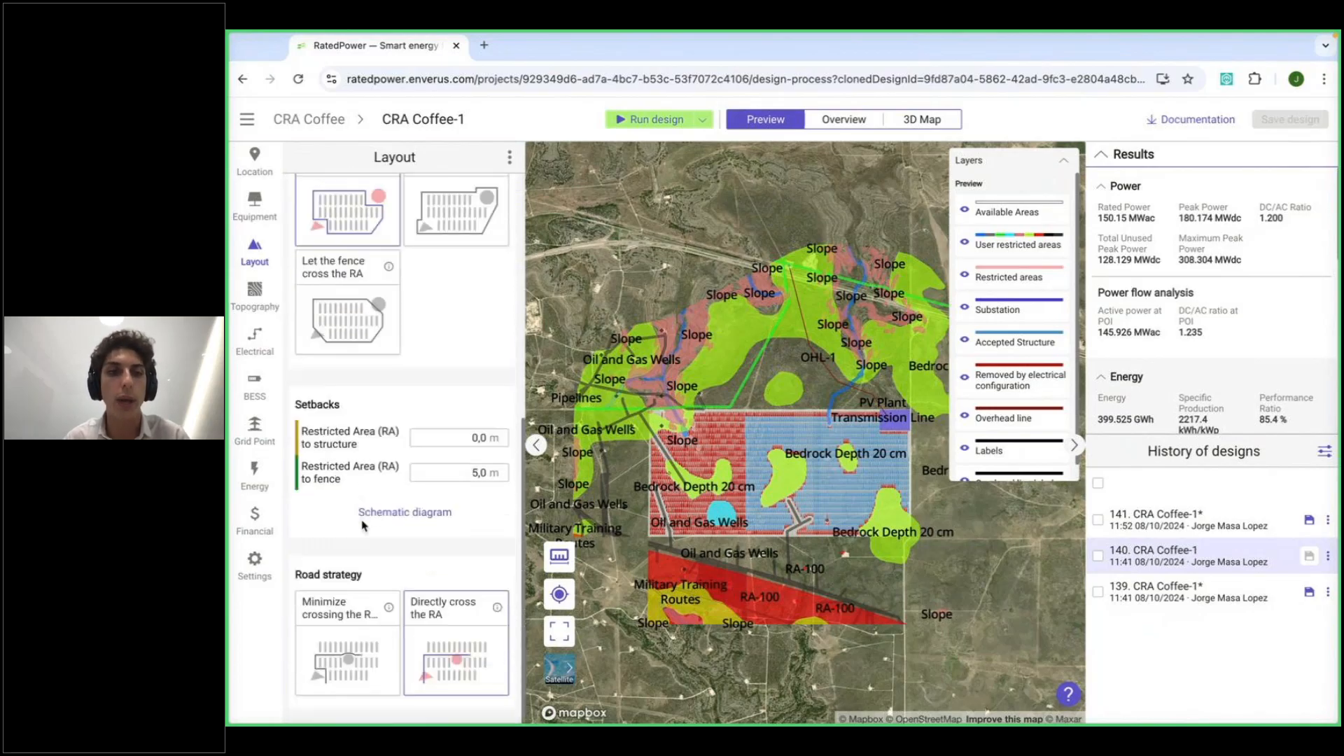
pyautogui.scroll(3, 420, 621)
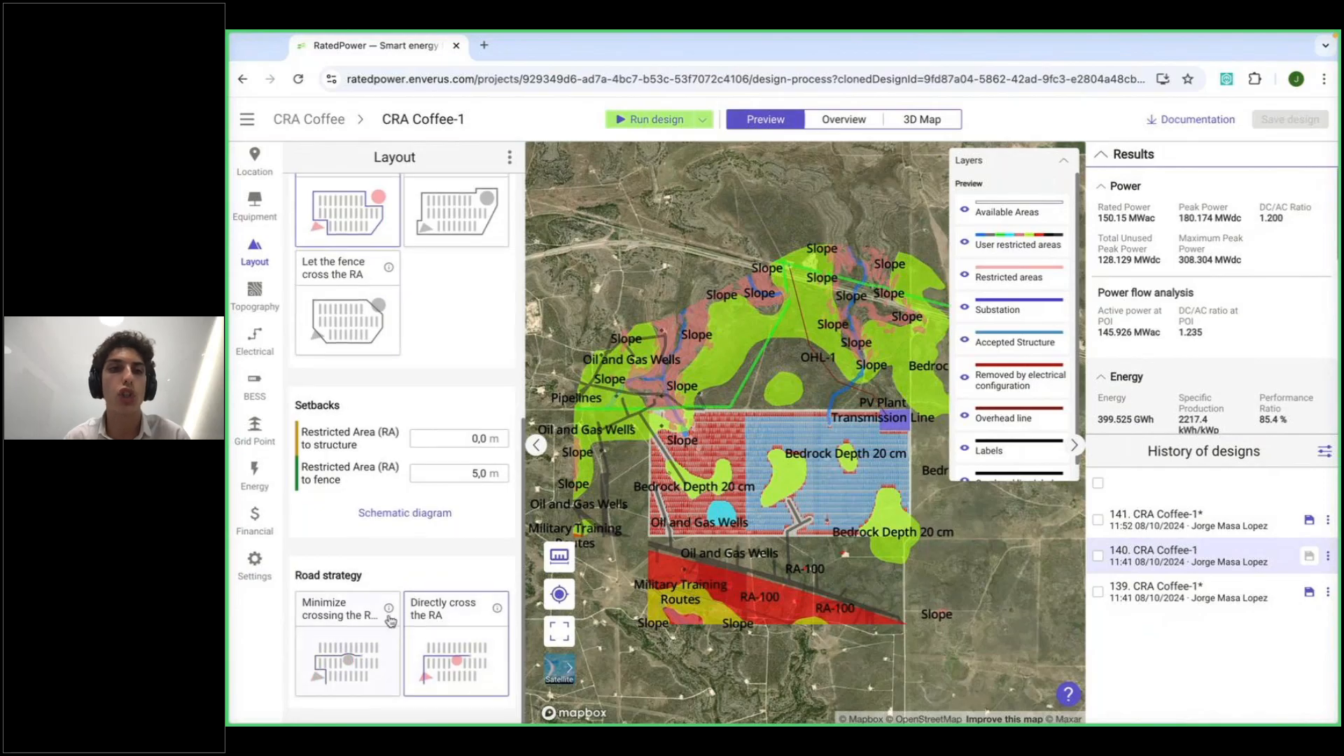
pyautogui.scroll(7, 390, 621)
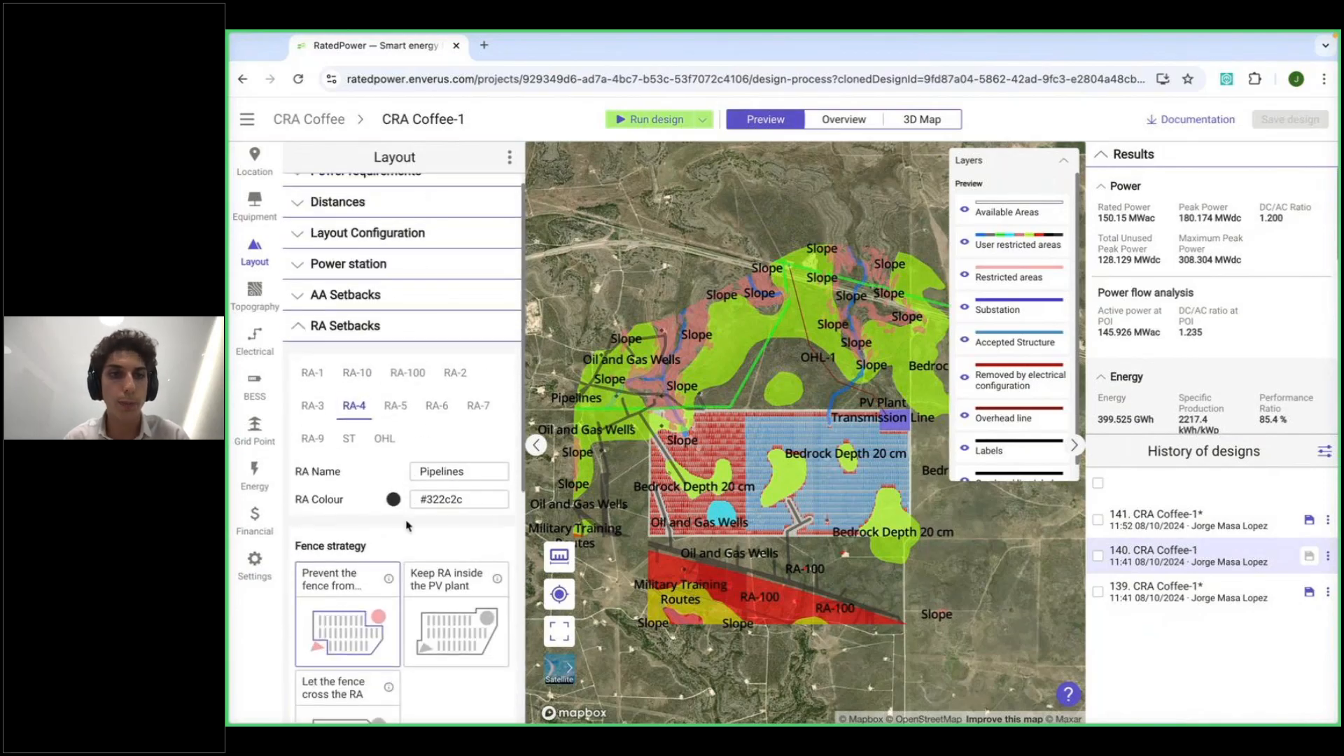
pyautogui.scroll(-1, 399, 432)
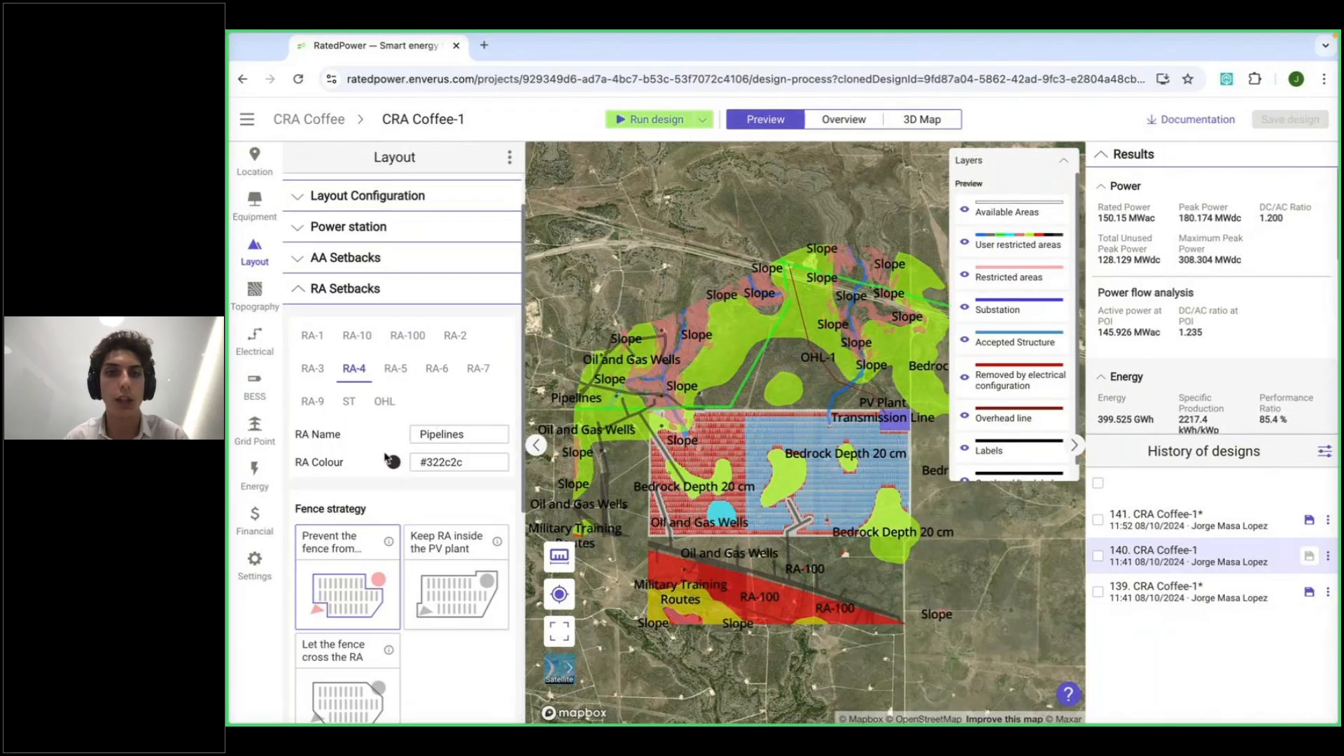
pyautogui.scroll(-3, 429, 464)
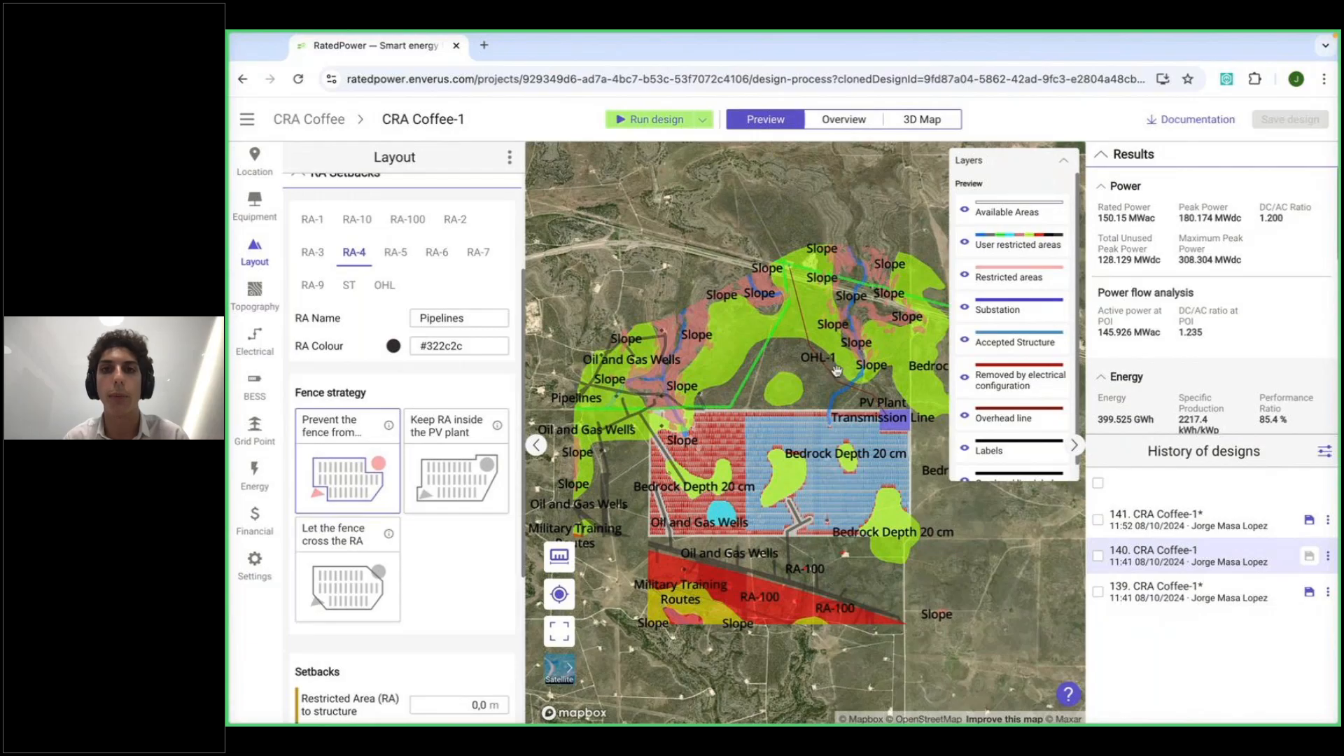
# Show the design's Overview map and inspect the fence and structures around the pipelines on the plant's southern edge
pyautogui.click(861, 125)
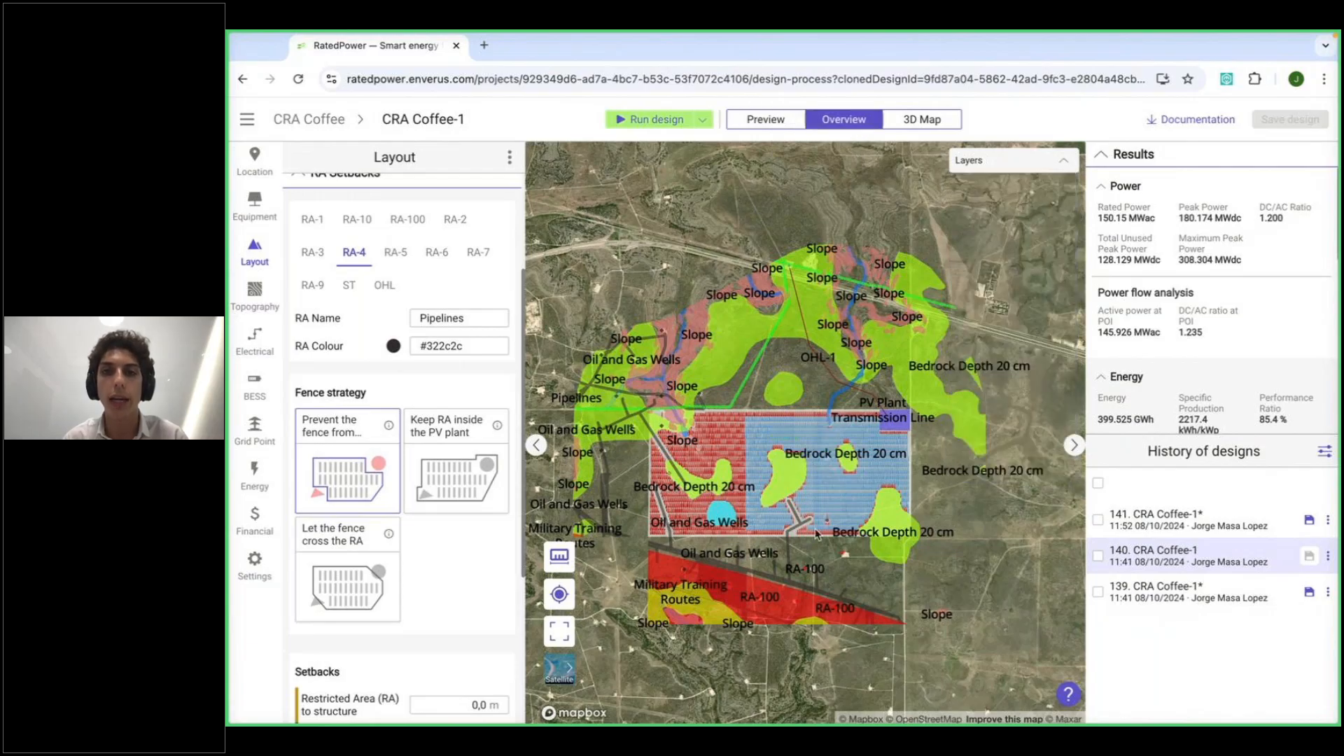
pyautogui.scroll(2, 814, 528)
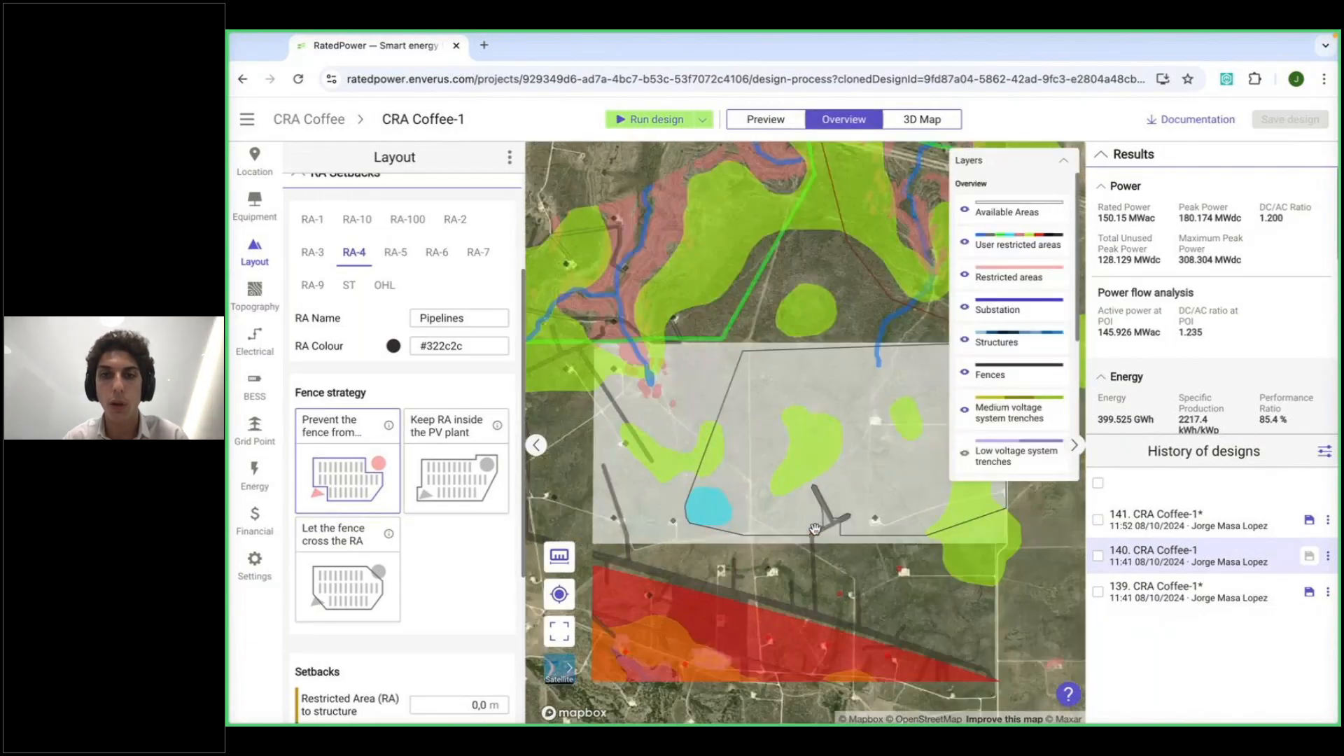
pyautogui.scroll(2, 792, 512)
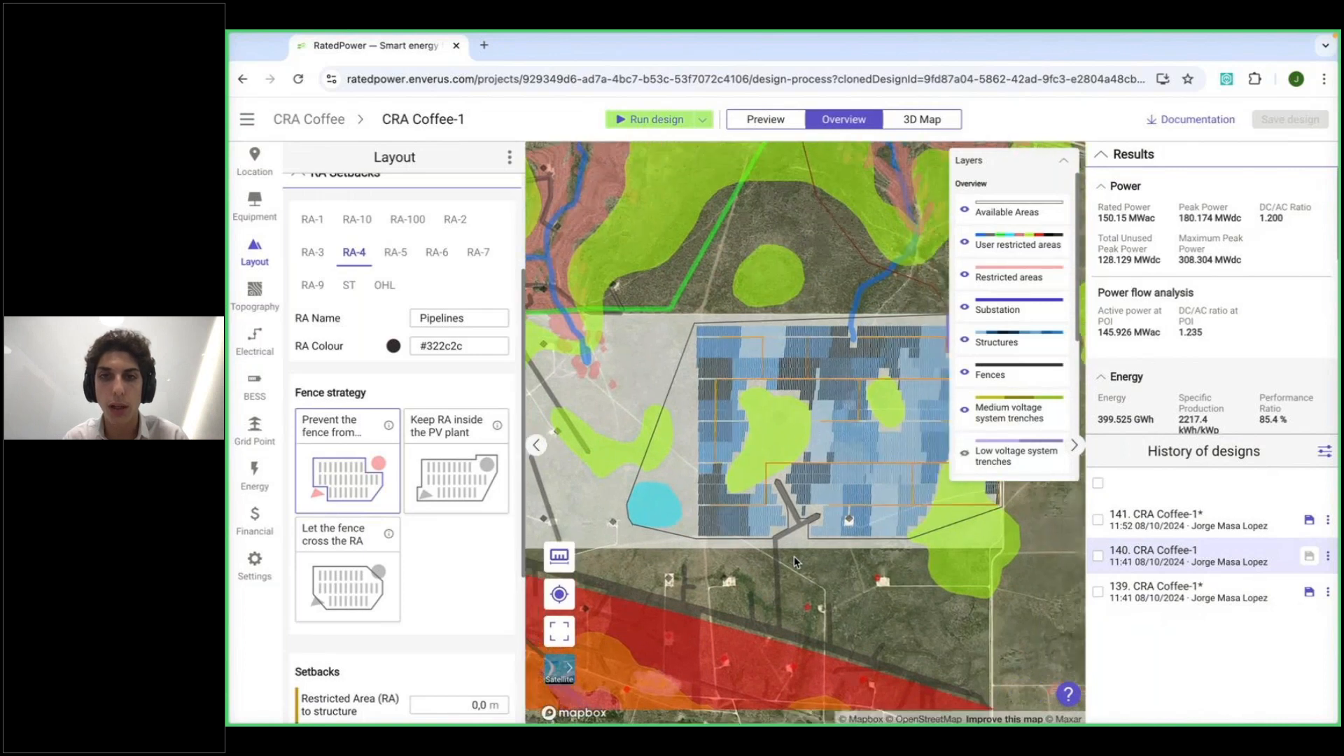
pyautogui.moveTo(816, 555); pyautogui.dragTo(850, 530)
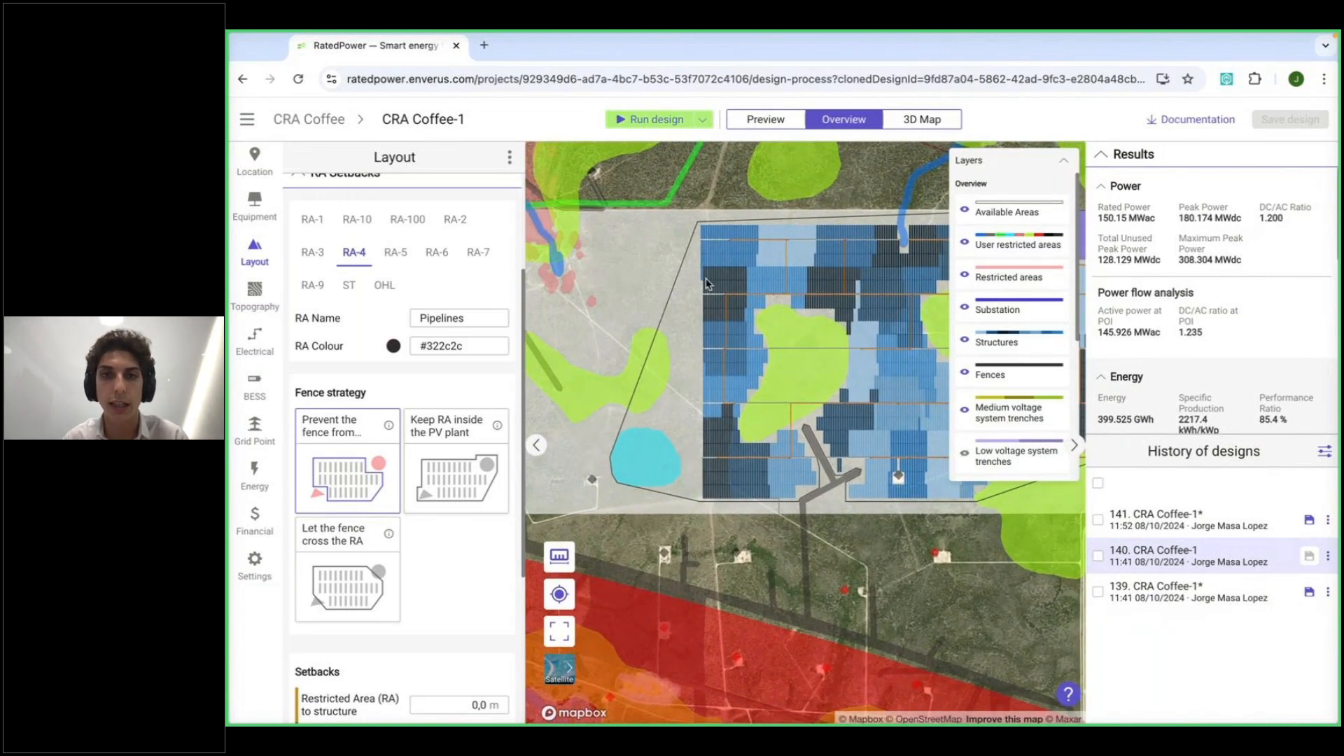
# Examine the fence line along the plant's perimeter and close up around the pipelines branch
pyautogui.scroll(2, 707, 284)
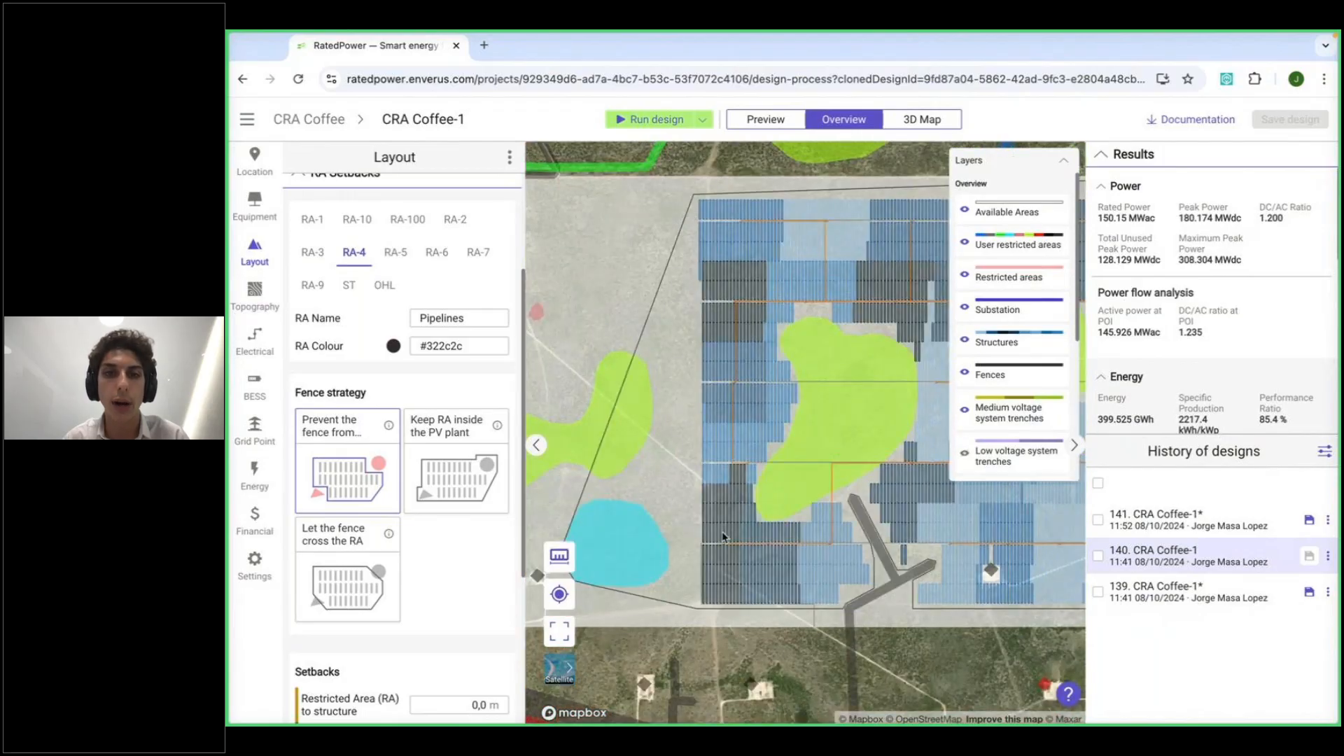
pyautogui.scroll(-1, 723, 537)
pyautogui.moveTo(921, 635); pyautogui.dragTo(765, 621)
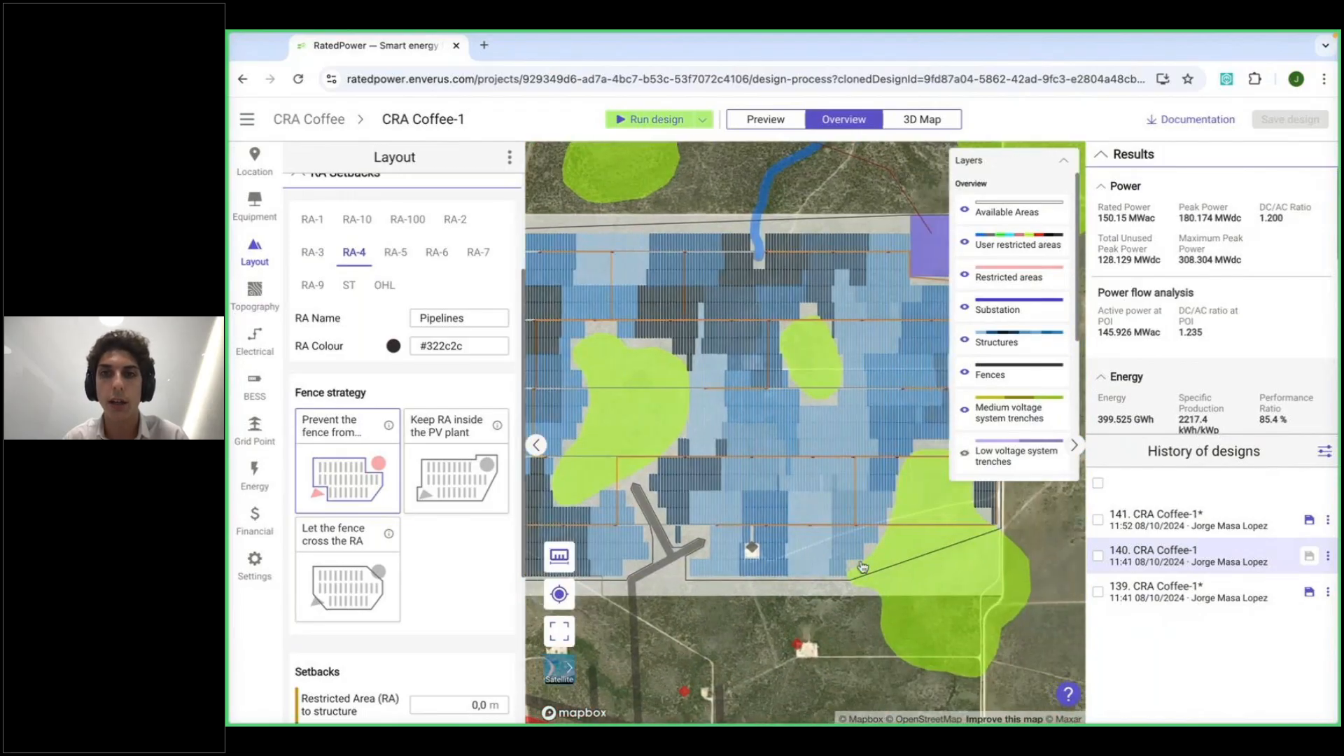
pyautogui.moveTo(873, 575); pyautogui.dragTo(759, 590)
pyautogui.moveTo(534, 231); pyautogui.dragTo(789, 174)
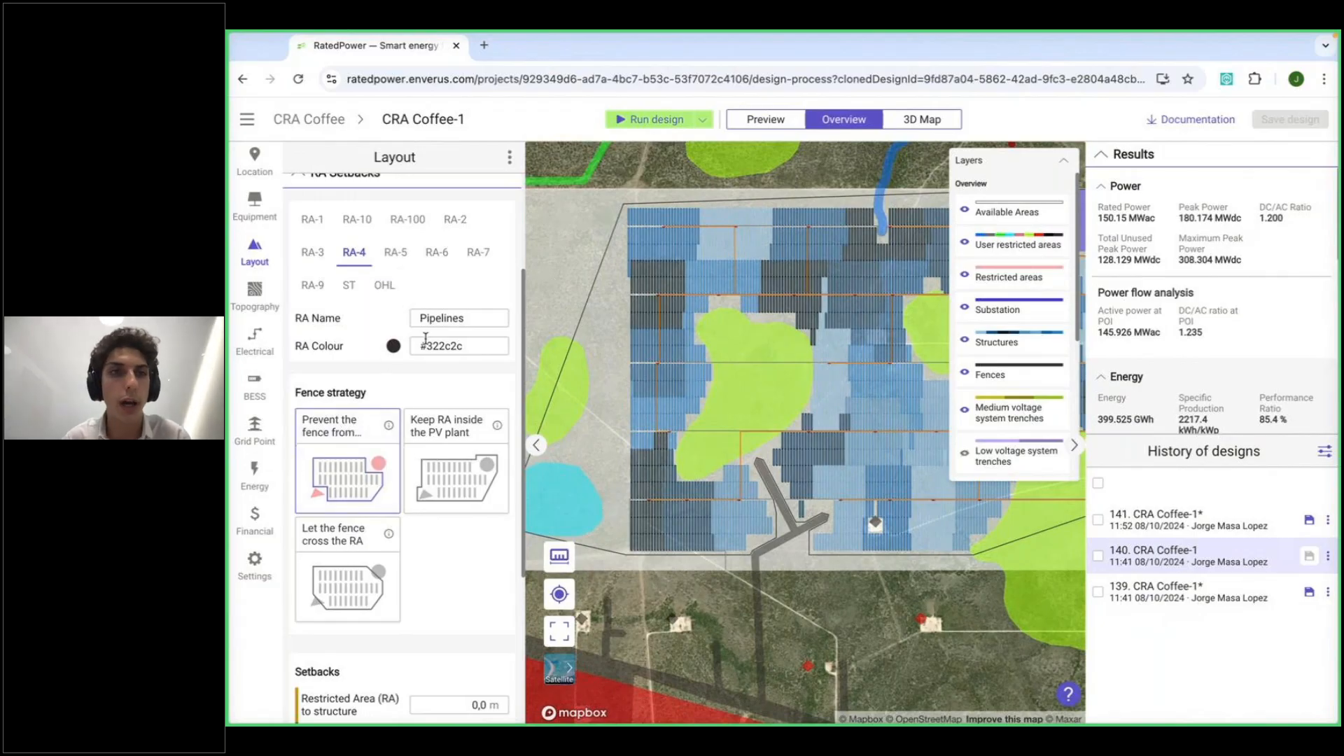
pyautogui.scroll(2, 774, 542)
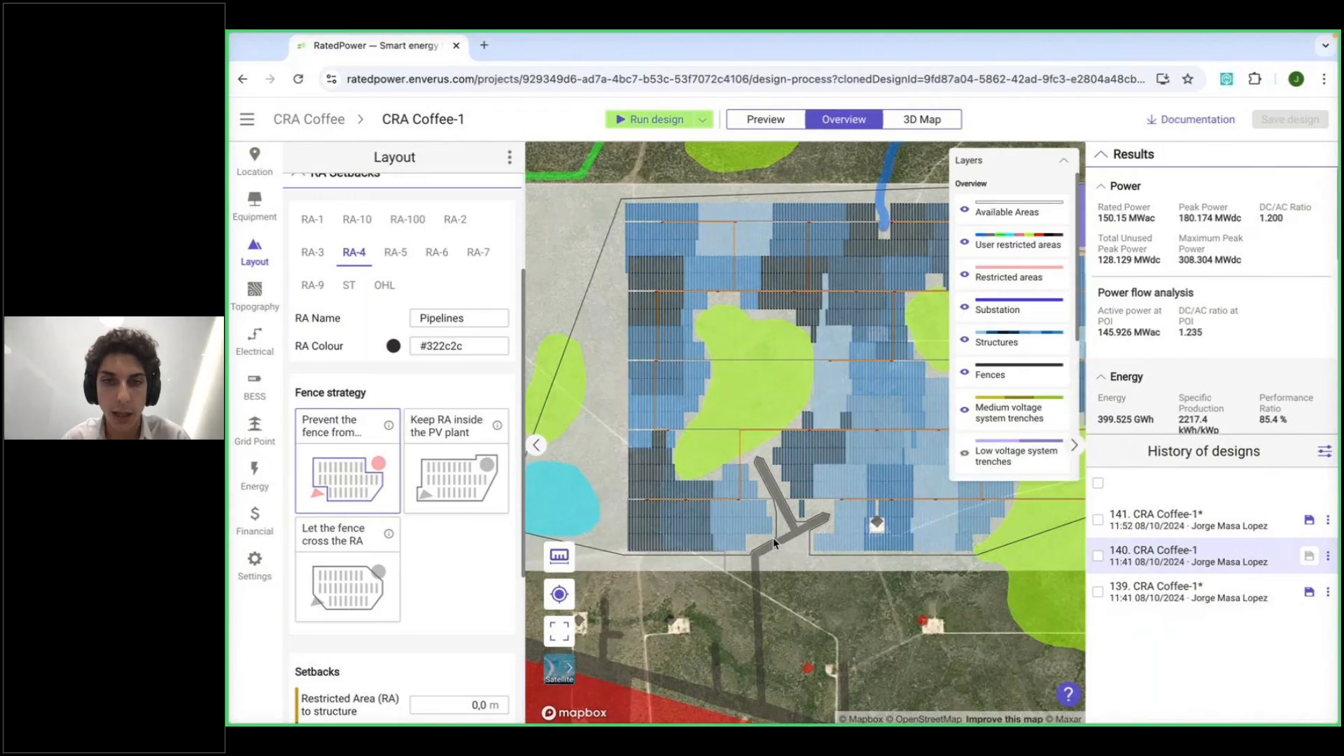
pyautogui.scroll(5, 774, 542)
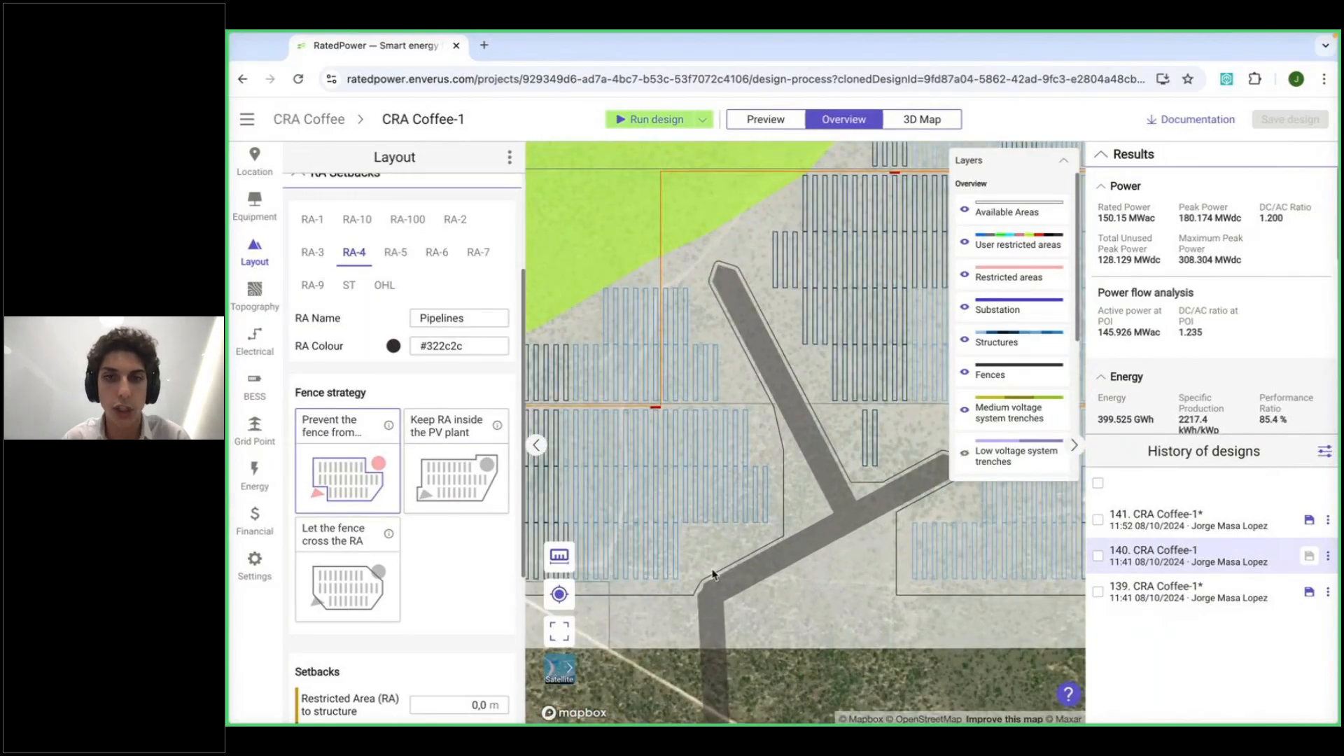
pyautogui.moveTo(854, 434); pyautogui.dragTo(749, 392)
pyautogui.moveTo(787, 530); pyautogui.dragTo(800, 462)
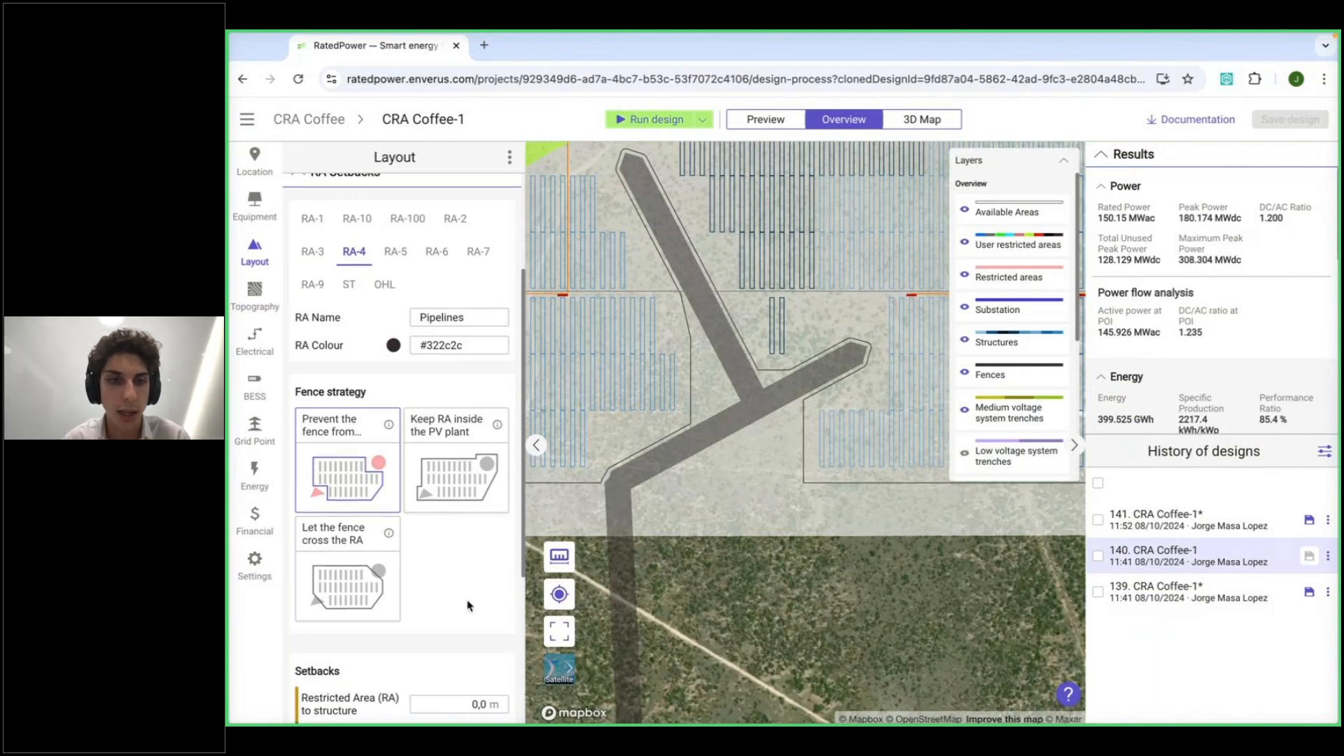
# Check the RA-4 Pipelines setbacks and measure the distance from the pipeline area to the fence with the Ruler
pyautogui.scroll(-3, 348, 627)
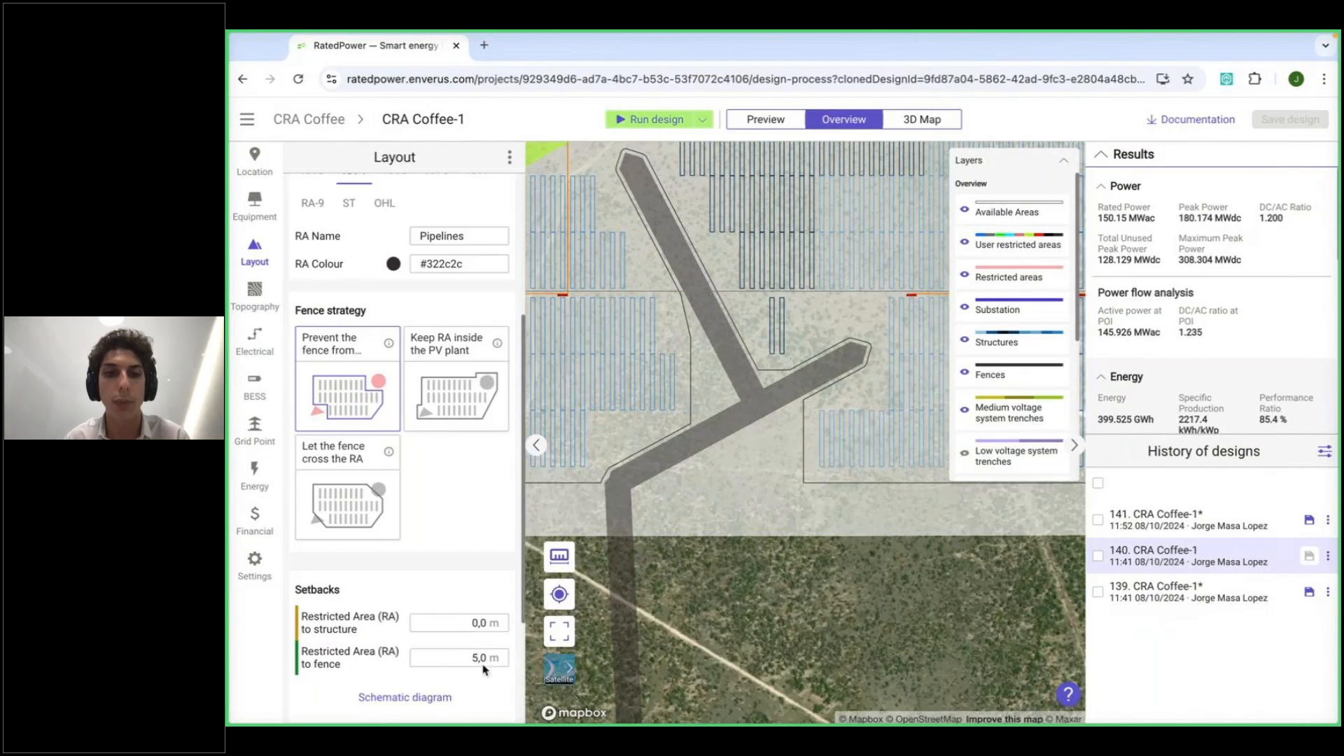
pyautogui.scroll(1, 638, 461)
pyautogui.scroll(1, 639, 461)
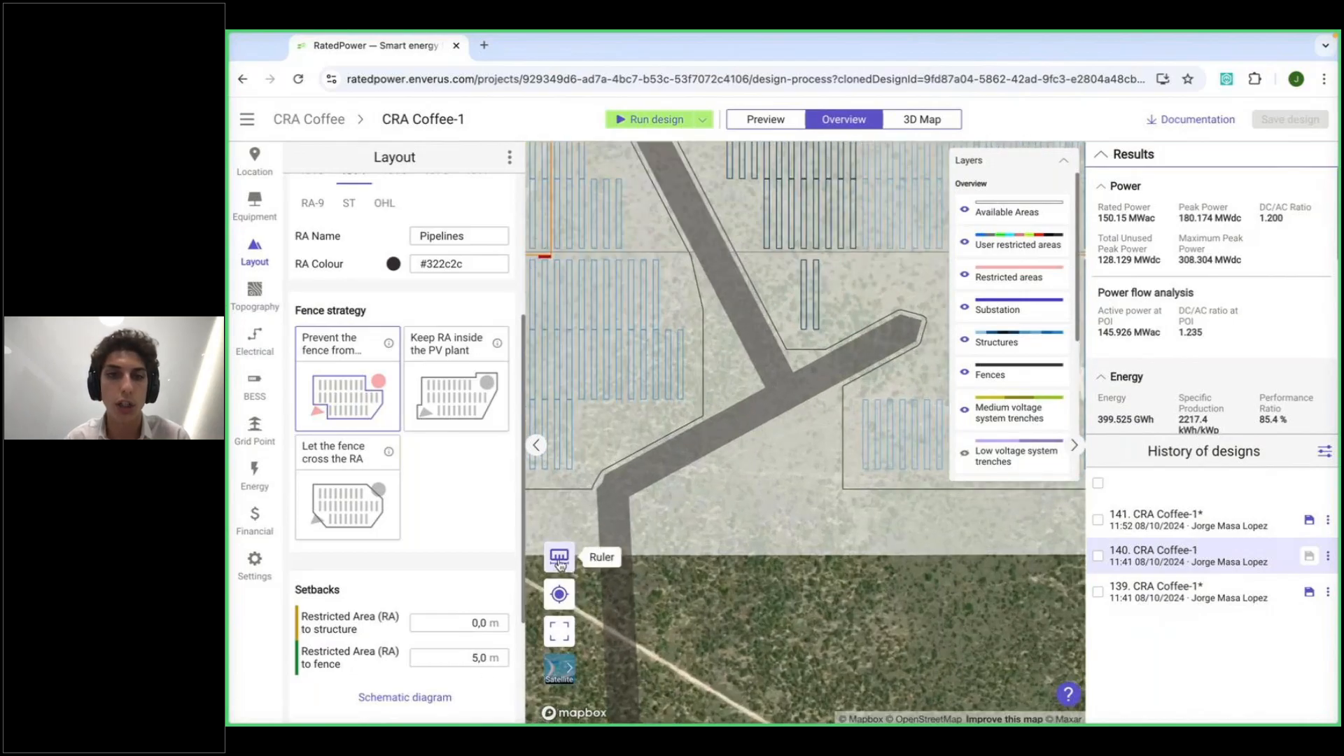
pyautogui.scroll(3, 630, 445)
pyautogui.click(560, 558)
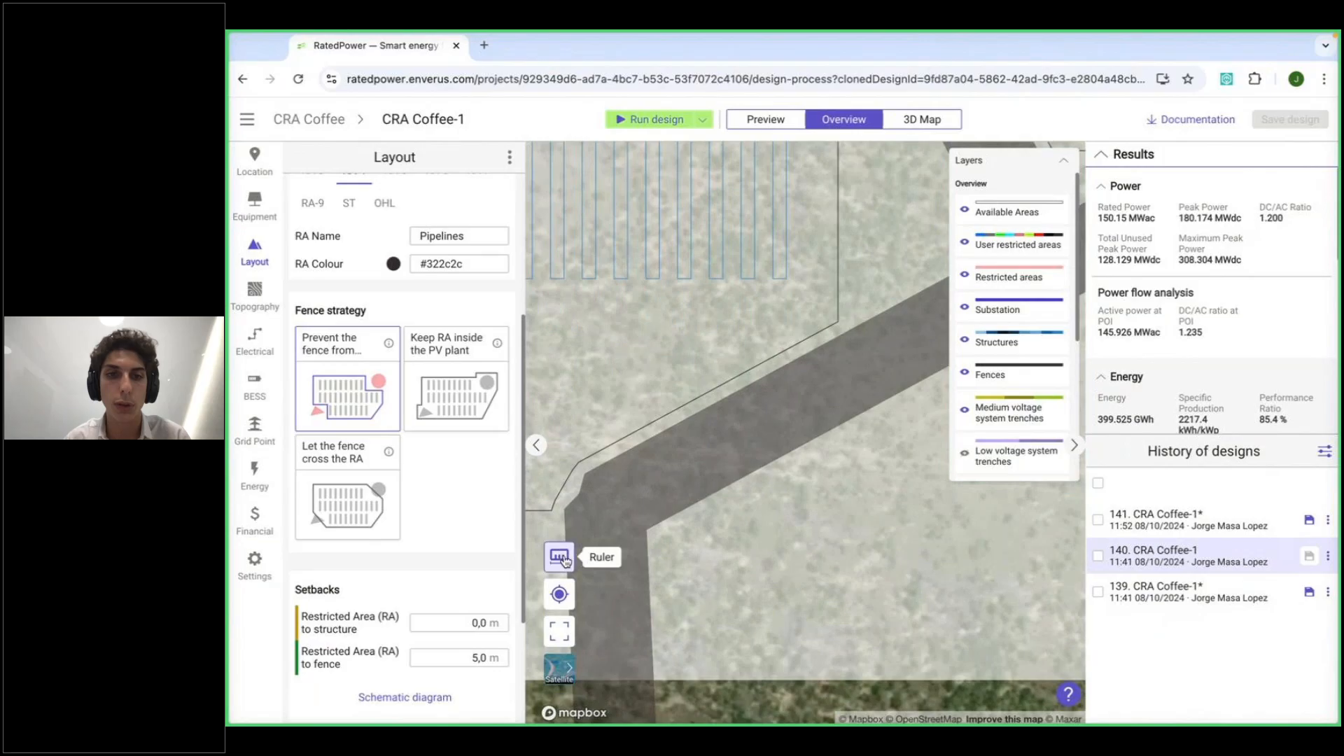
pyautogui.click(634, 446)
pyautogui.click(627, 436)
pyautogui.scroll(2, 617, 446)
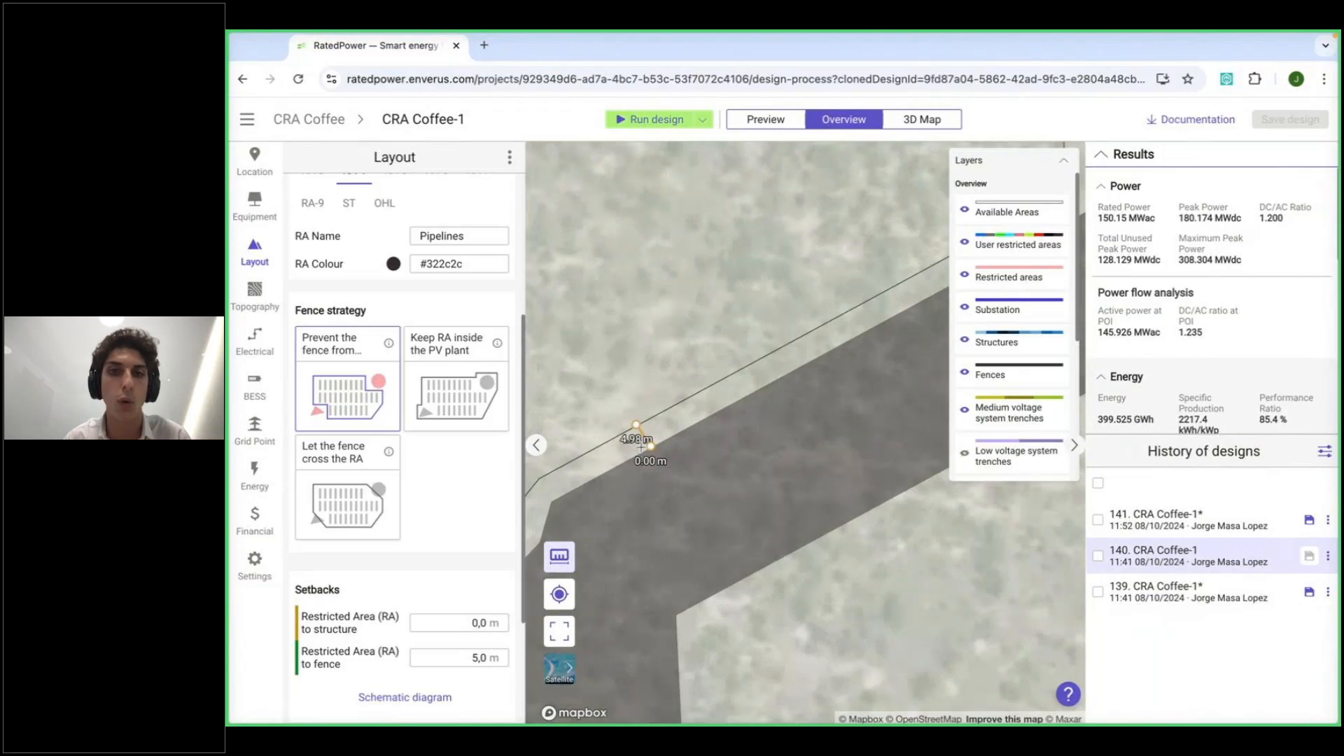
pyautogui.scroll(-4, 641, 446)
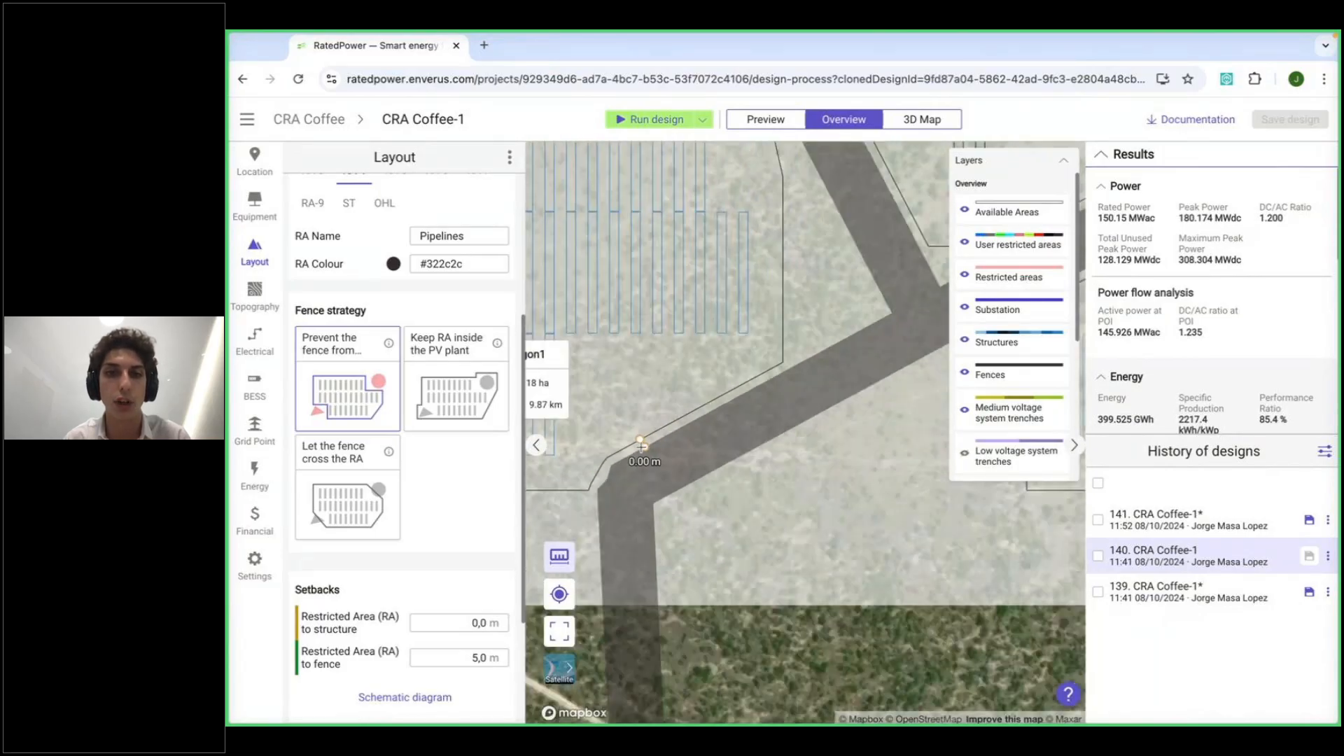
pyautogui.scroll(-5, 641, 446)
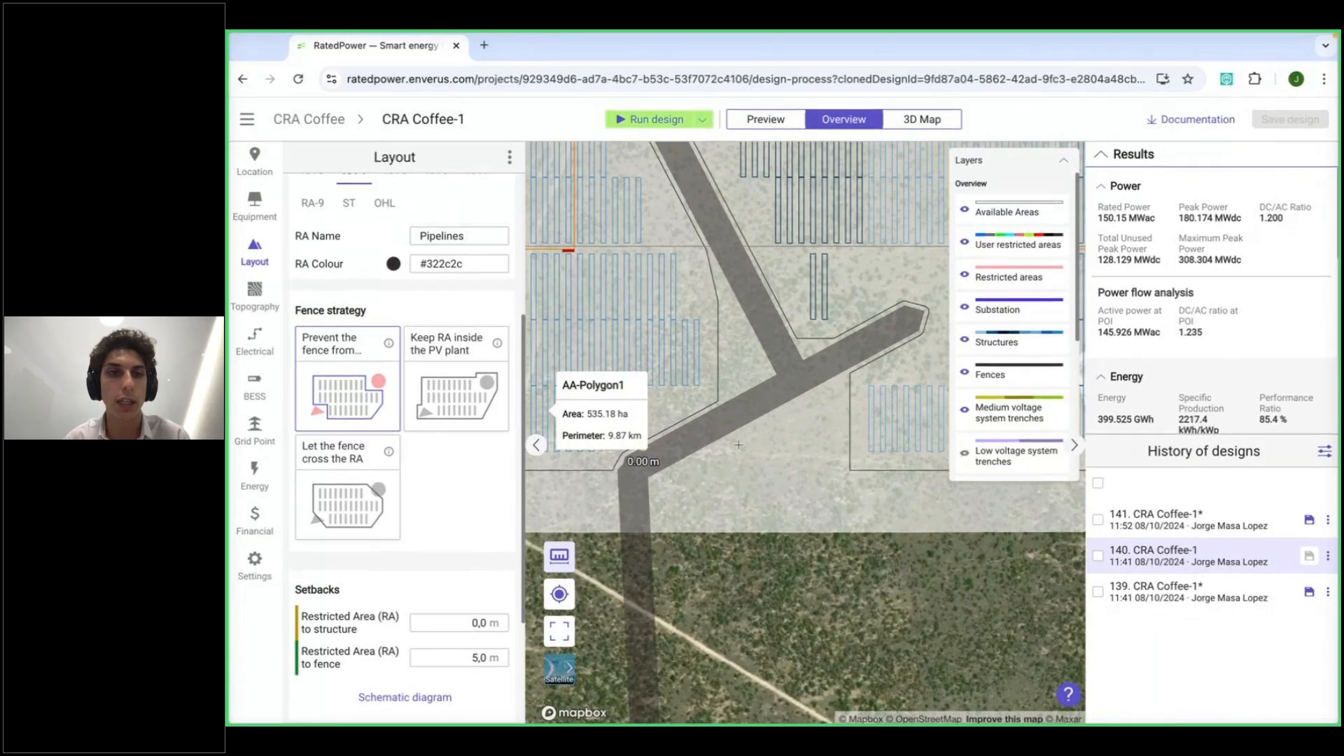
pyautogui.click(560, 555)
# Show the RA-10 Basin settings and inspect how the fence encloses the basin at the plant's southwest corner
pyautogui.scroll(-6, 716, 530)
pyautogui.scroll(5, 717, 530)
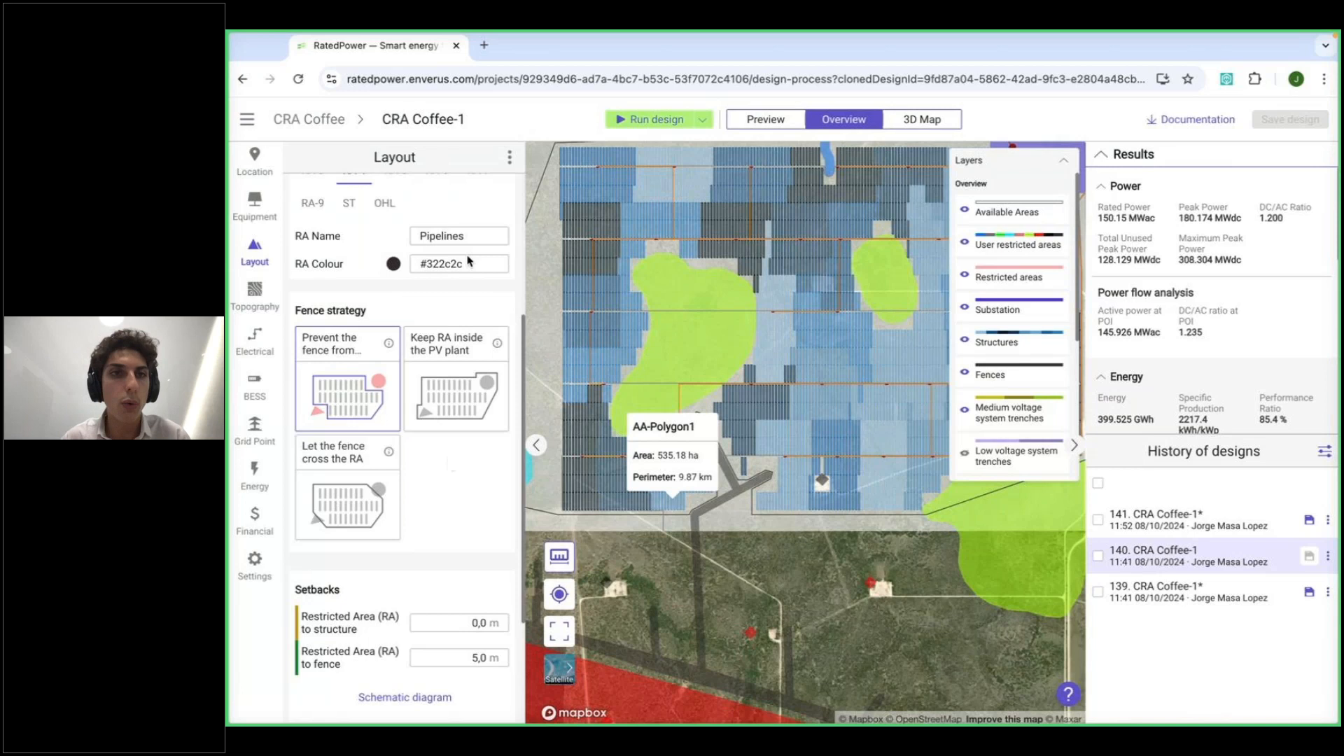
pyautogui.scroll(4, 470, 265)
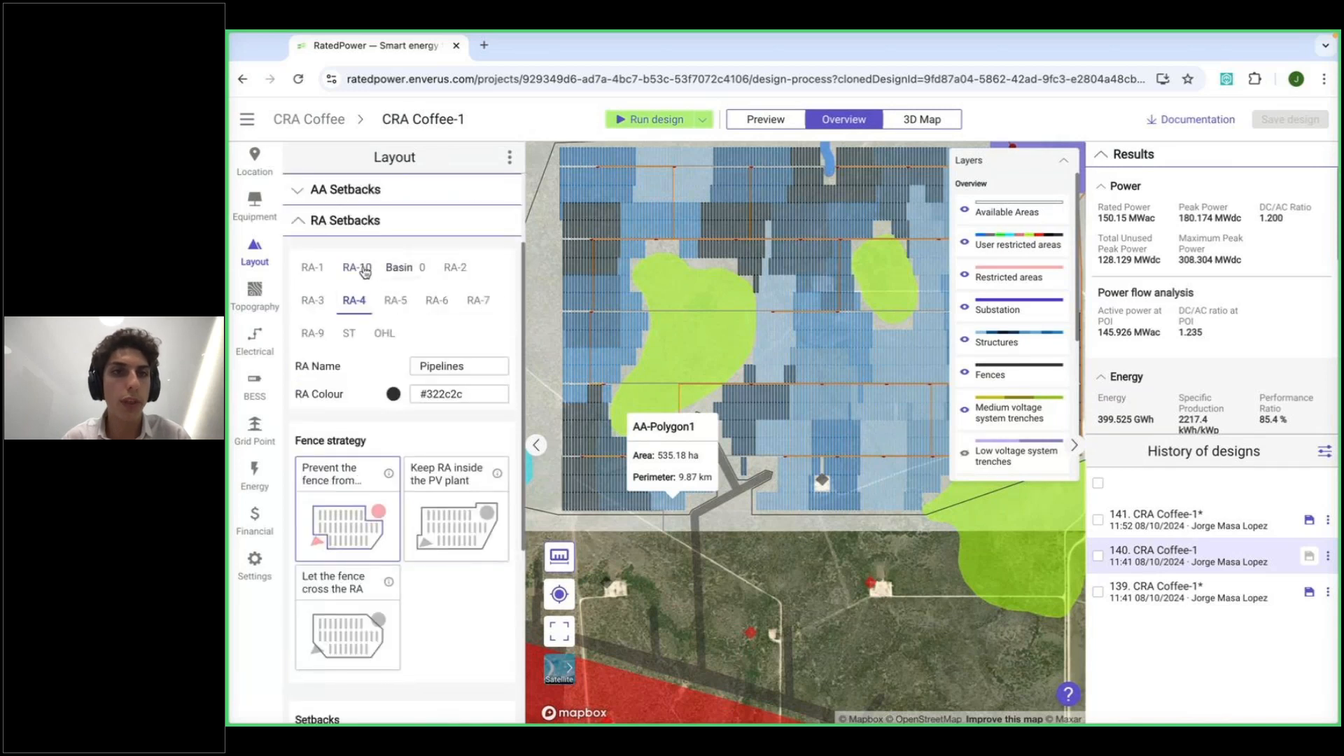
pyautogui.click(358, 268)
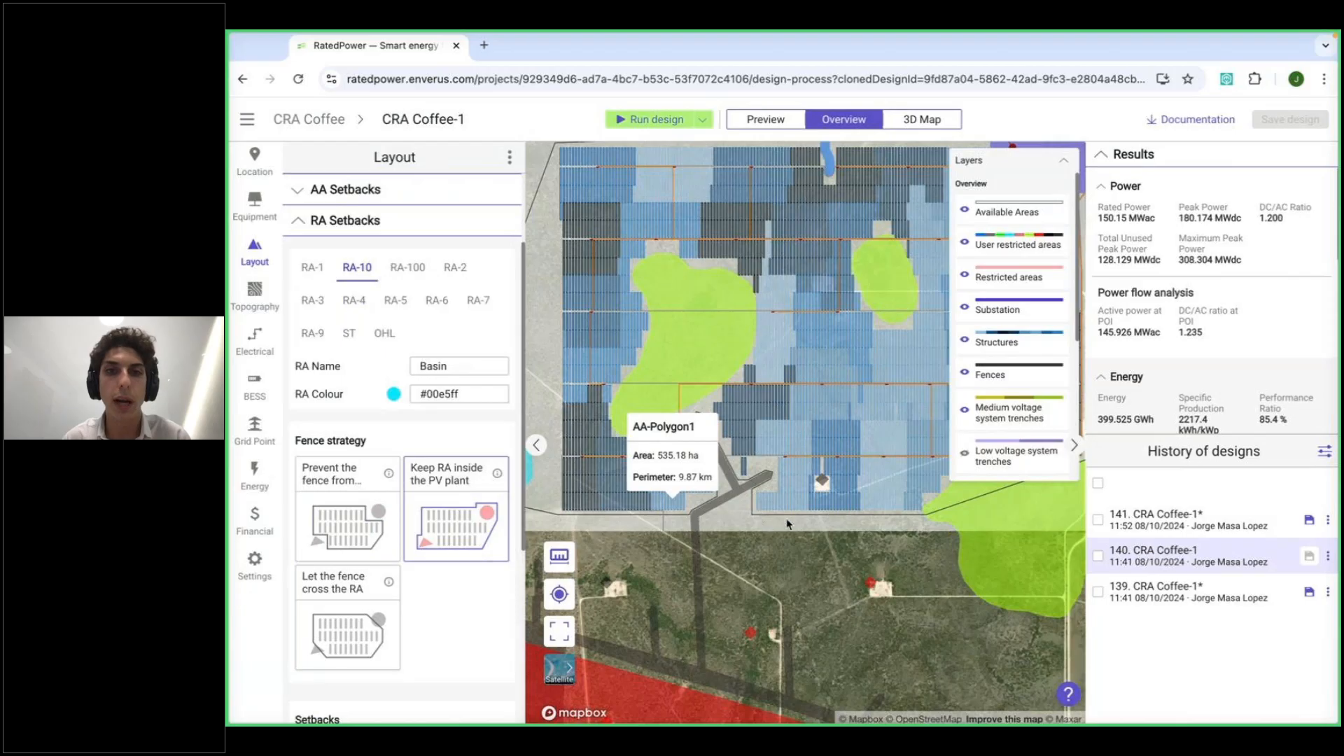
pyautogui.moveTo(779, 524); pyautogui.dragTo(910, 522)
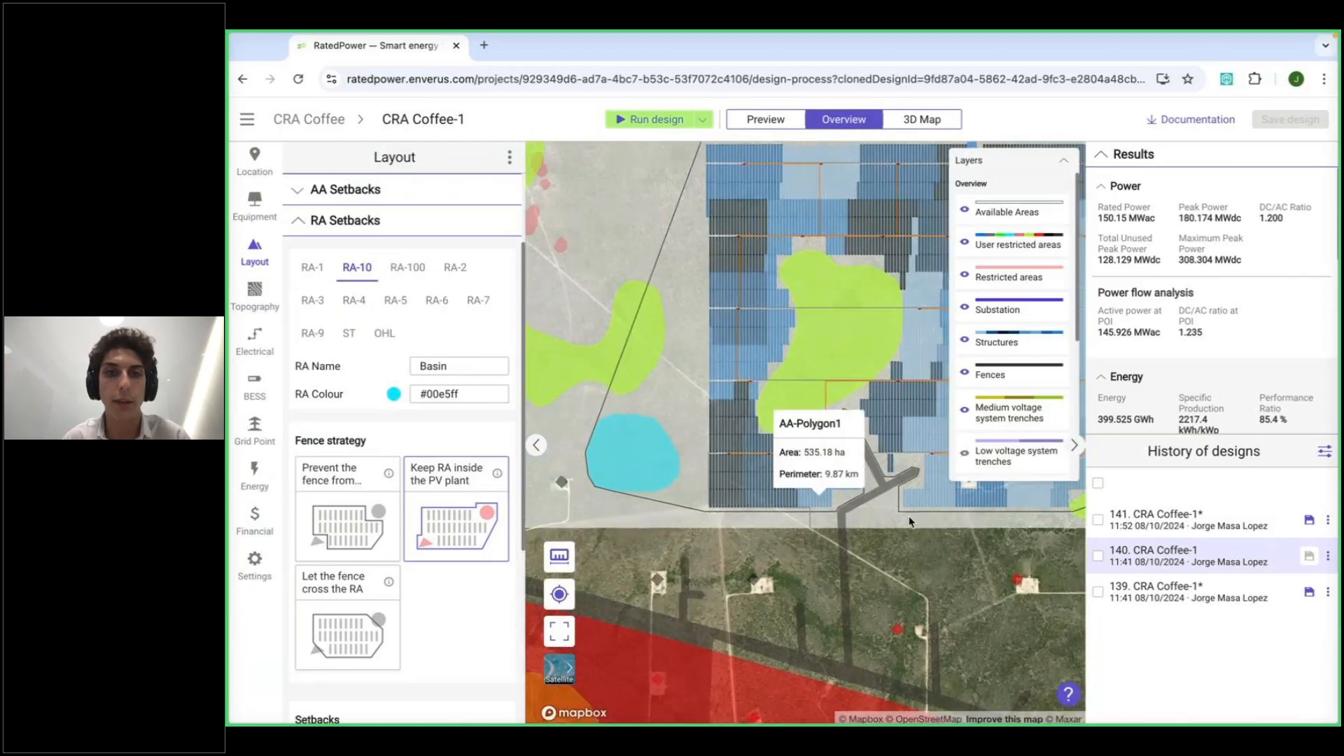
pyautogui.scroll(-2, 628, 457)
pyautogui.scroll(1, 700, 232)
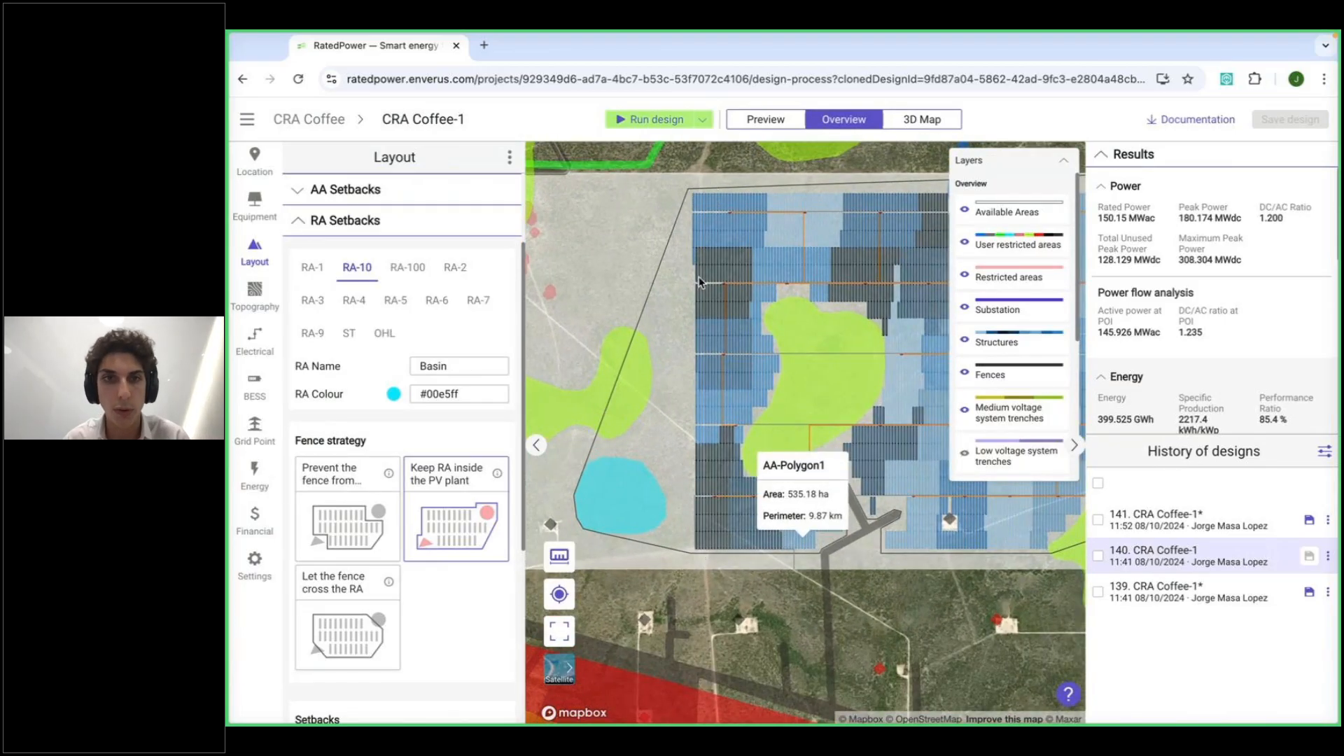
pyautogui.scroll(2, 579, 521)
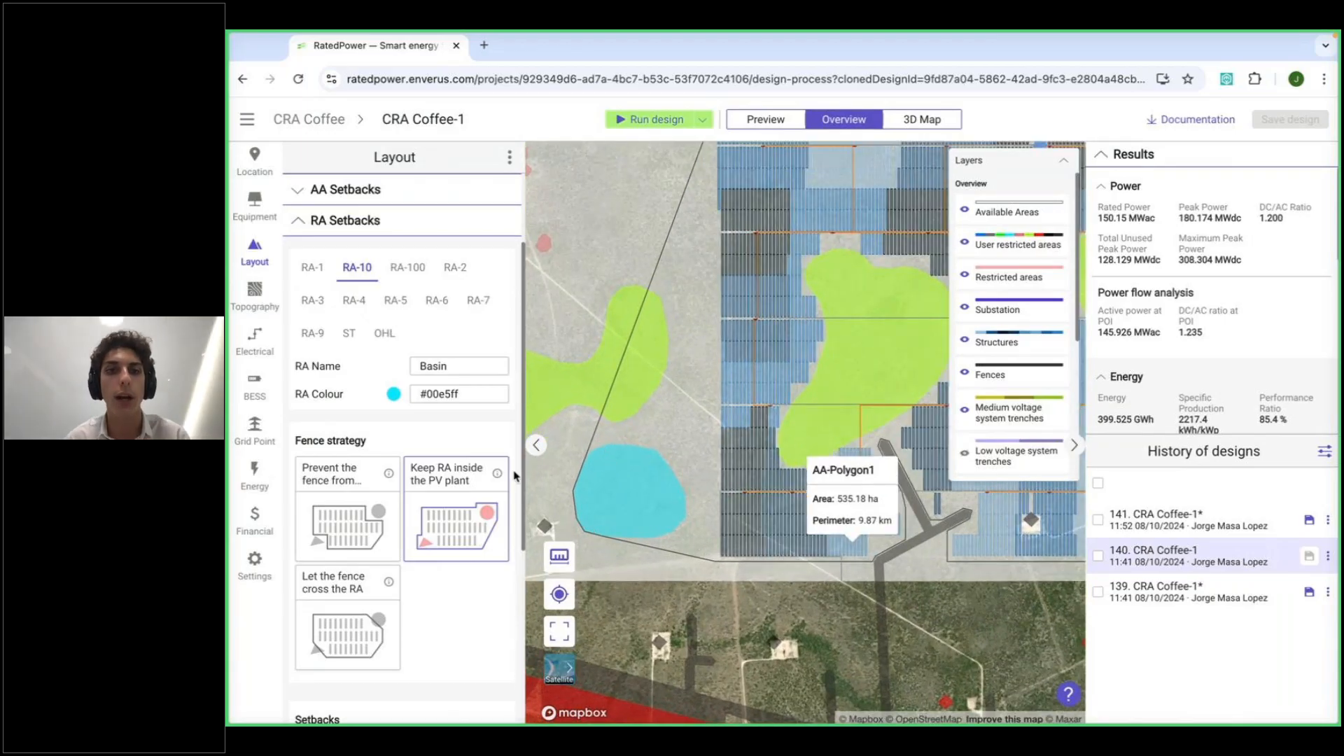
pyautogui.scroll(-2, 711, 485)
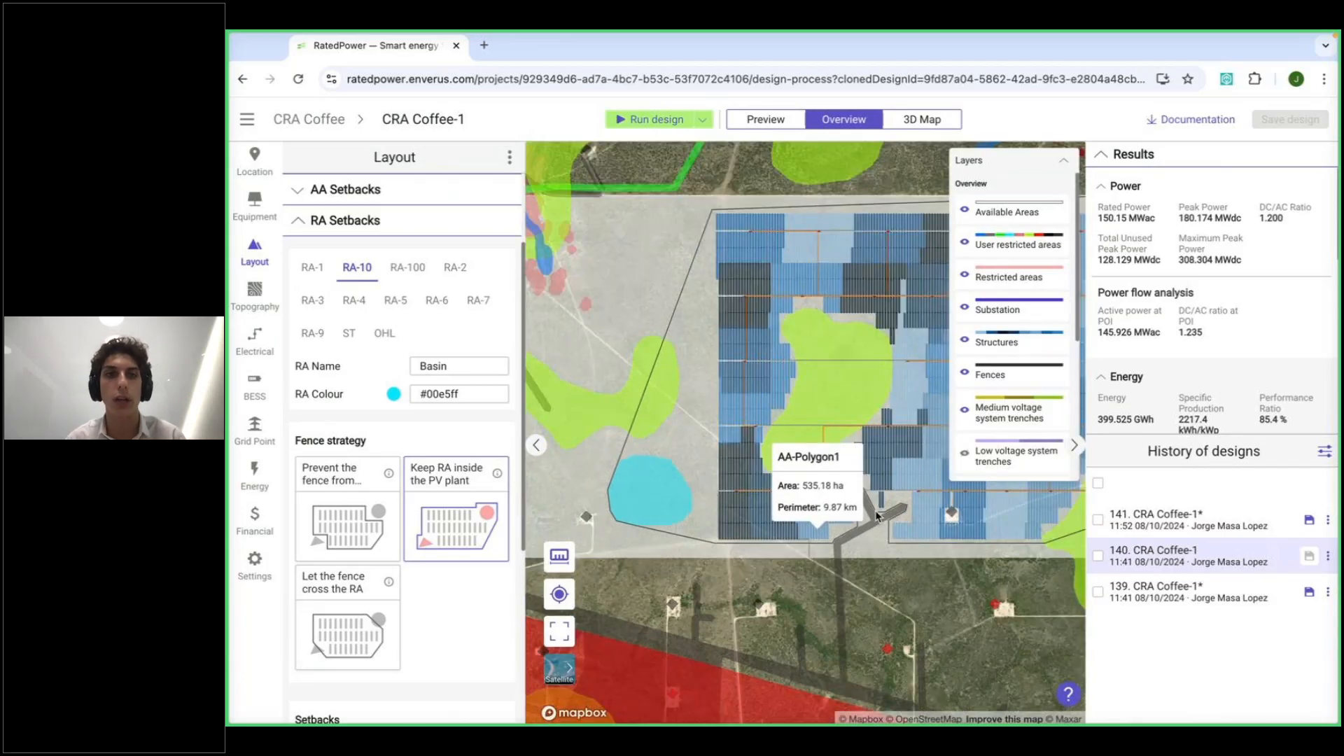
# Show the RA-7 Bedrock Depth settings and inspect where the fence crosses its green areas on both sides of the plant
pyautogui.click(480, 301)
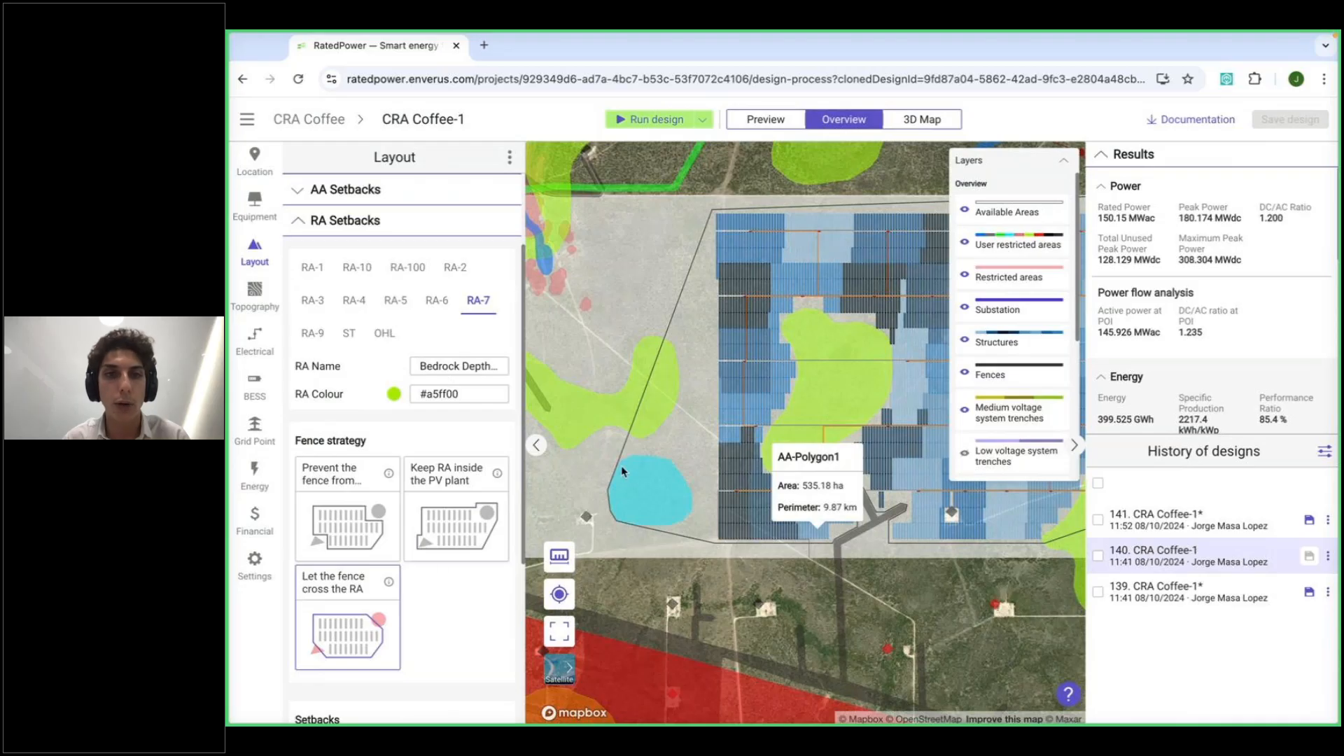
pyautogui.scroll(1, 728, 301)
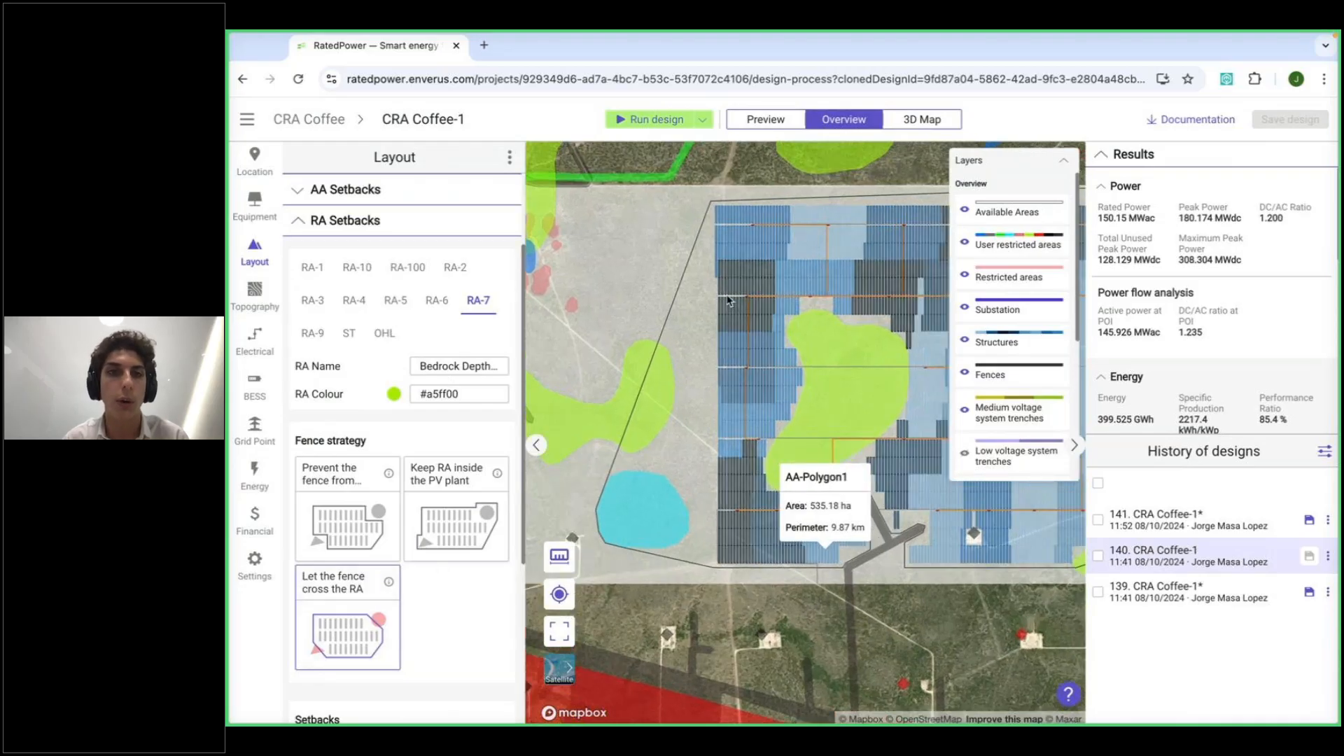
pyautogui.scroll(1, 728, 301)
pyautogui.moveTo(692, 301); pyautogui.dragTo(711, 301)
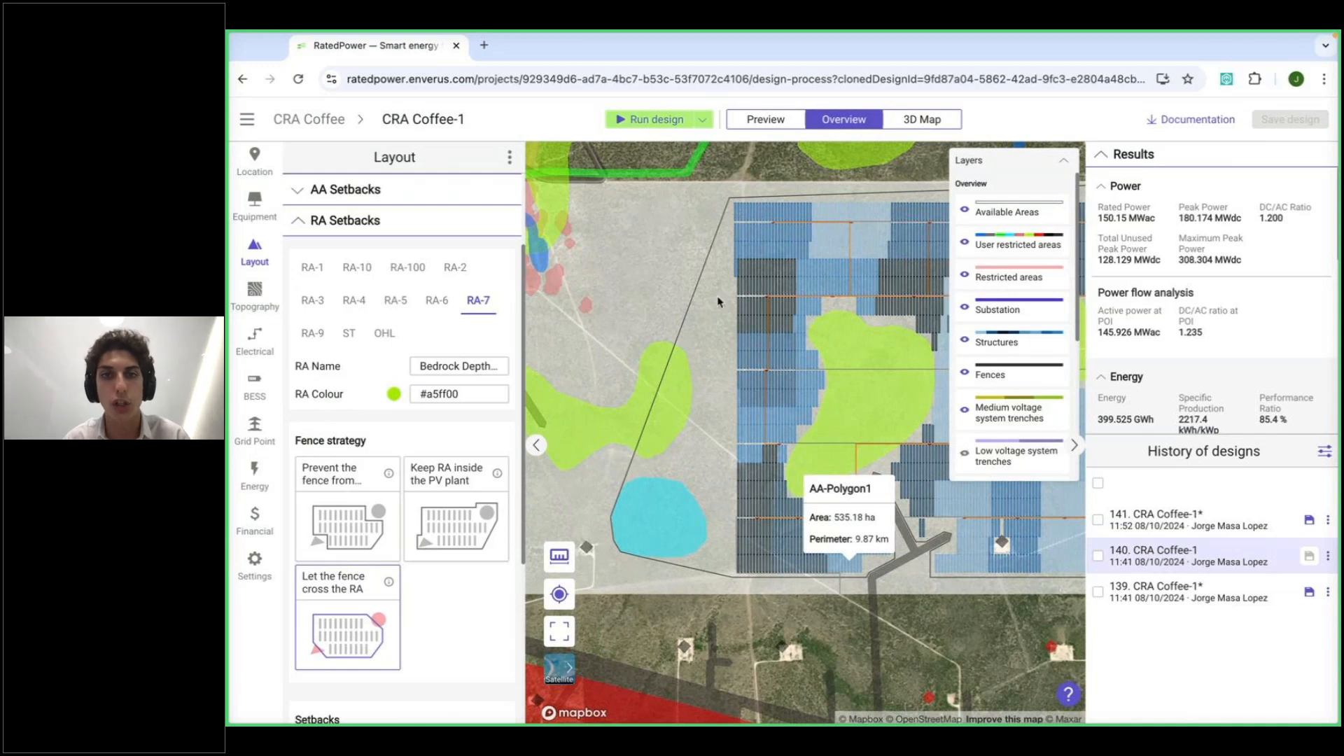
pyautogui.moveTo(699, 458); pyautogui.dragTo(549, 401)
pyautogui.moveTo(868, 481); pyautogui.dragTo(810, 529)
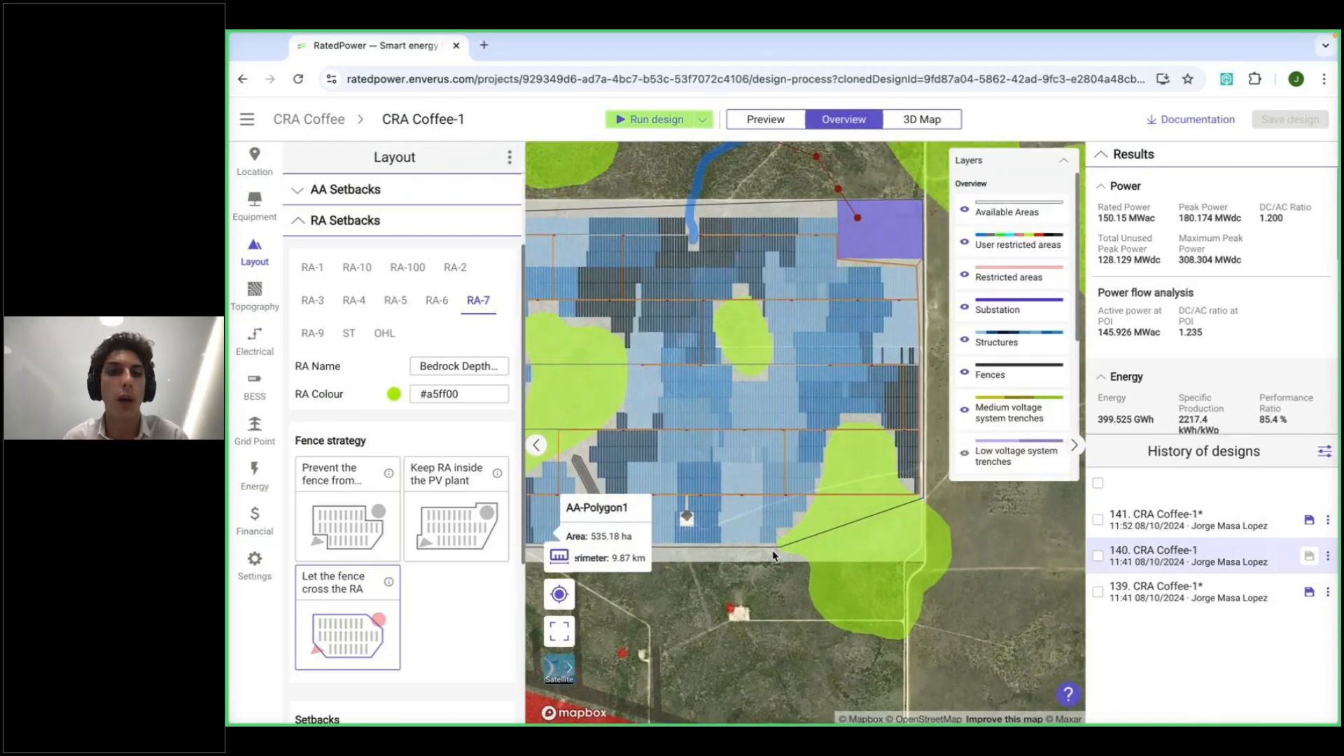
pyautogui.moveTo(773, 555); pyautogui.dragTo(810, 549)
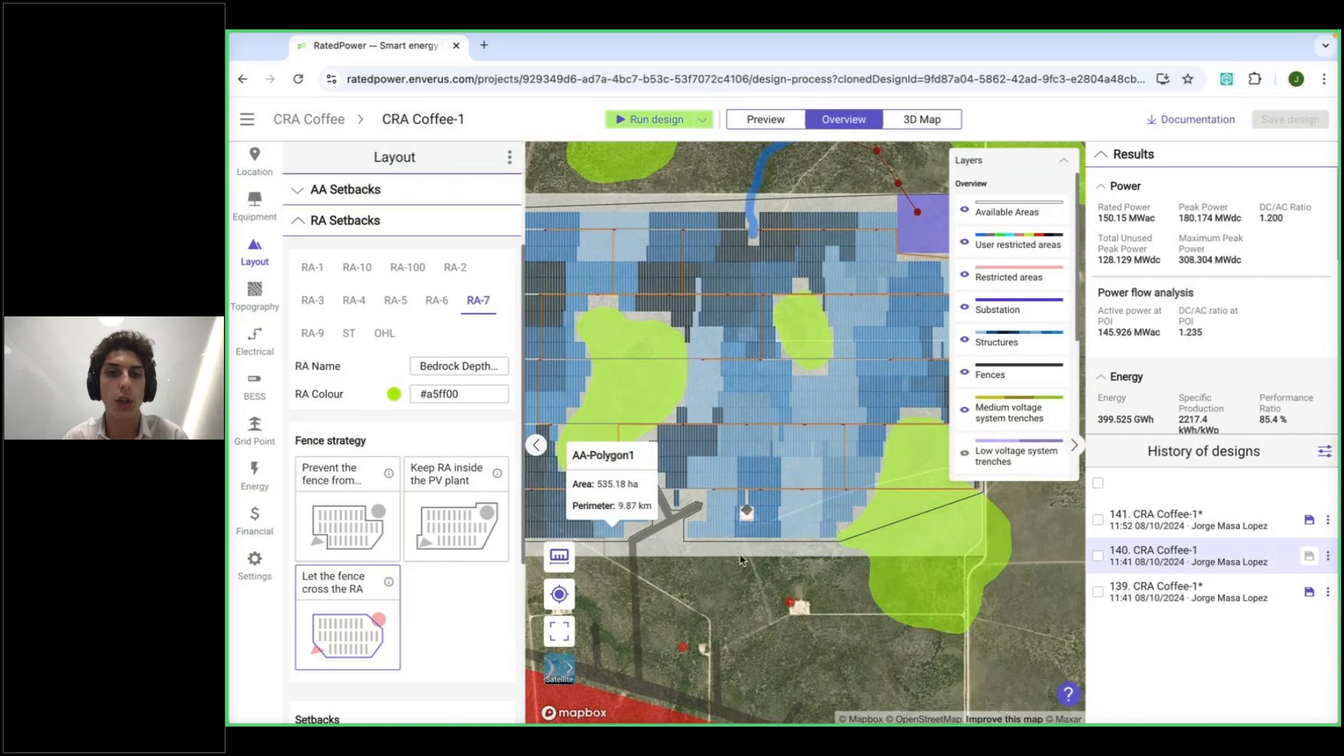
pyautogui.click(748, 581)
pyautogui.moveTo(748, 581); pyautogui.dragTo(808, 583)
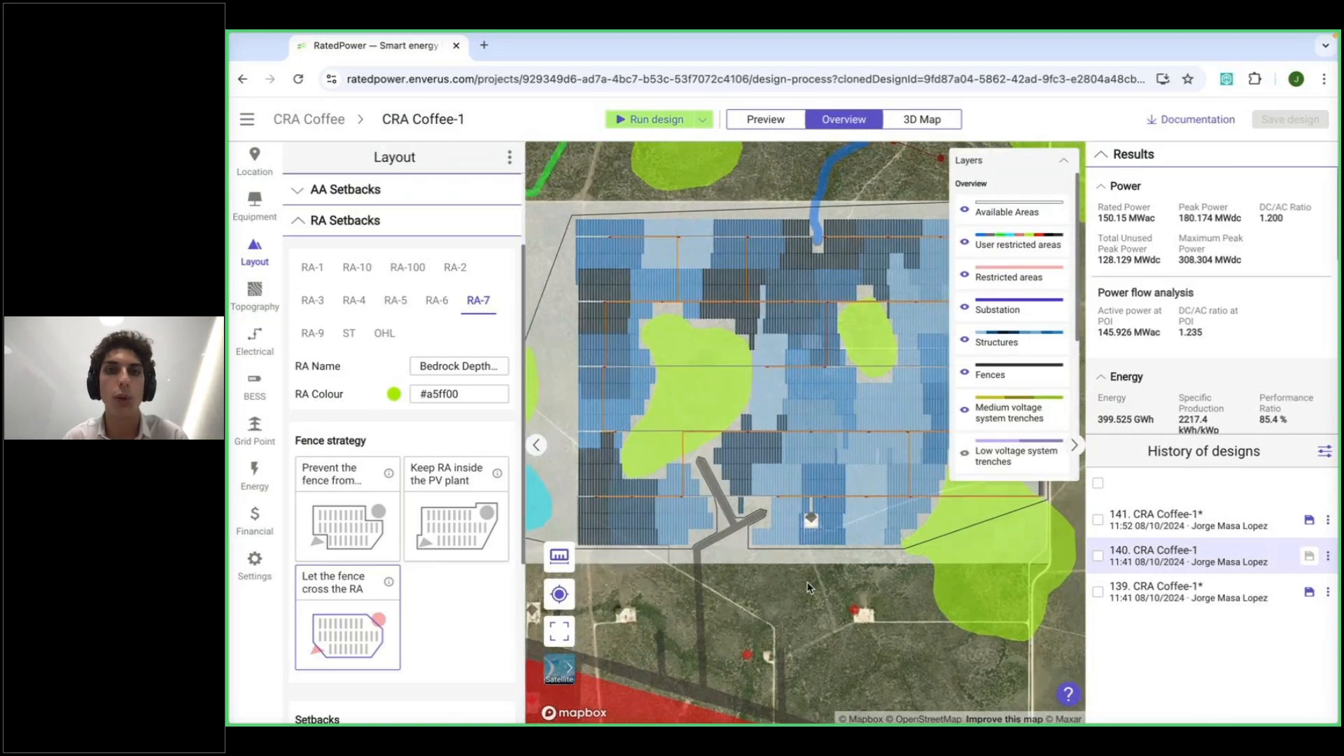
# Review the setback and road strategy options for the RA-7 Bedrock Depth area
pyautogui.scroll(-1, 807, 583)
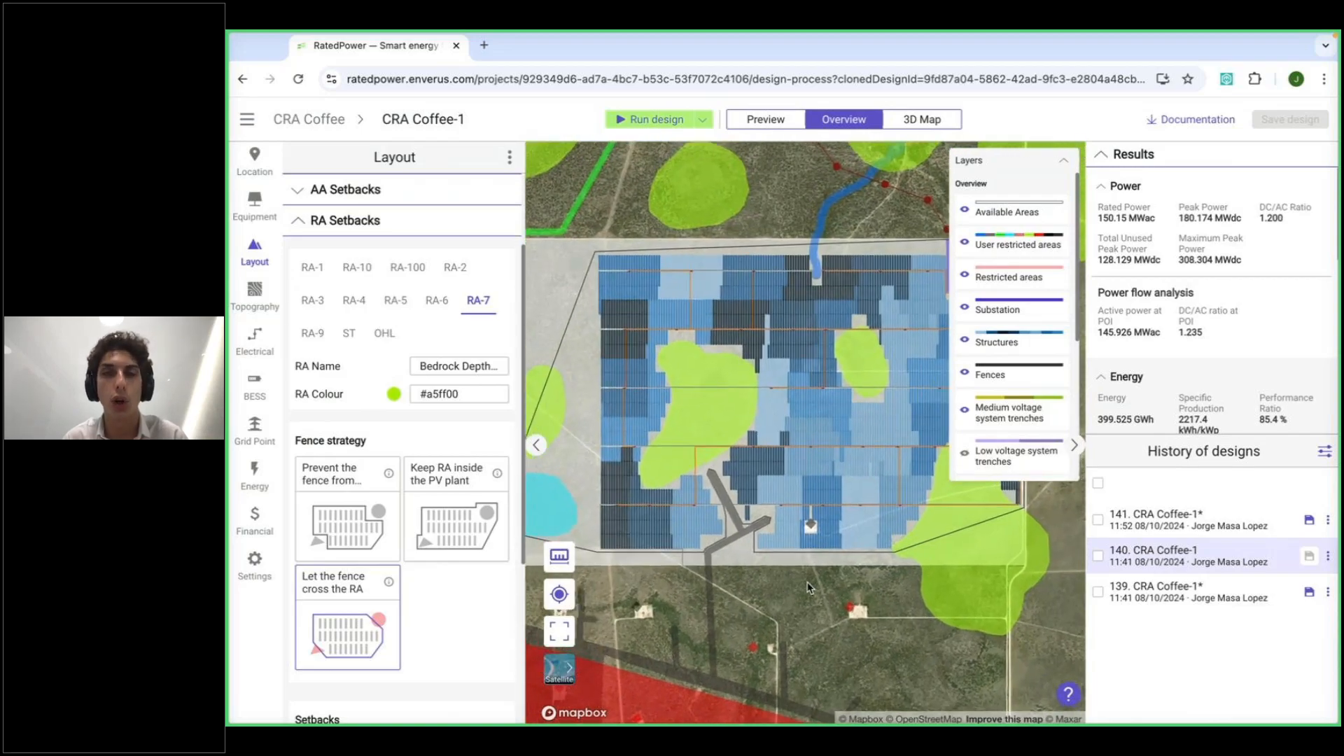
pyautogui.scroll(-4, 427, 599)
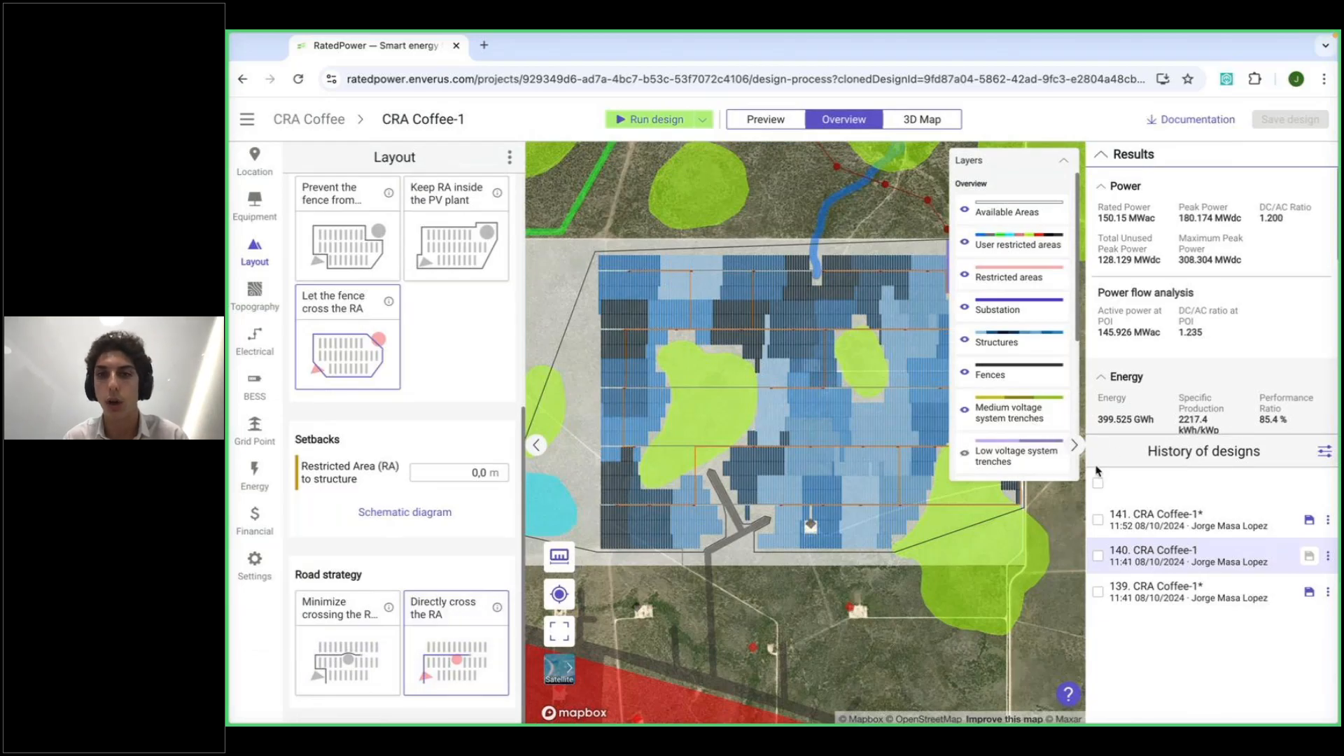
pyautogui.moveTo(827, 588); pyautogui.dragTo(802, 586)
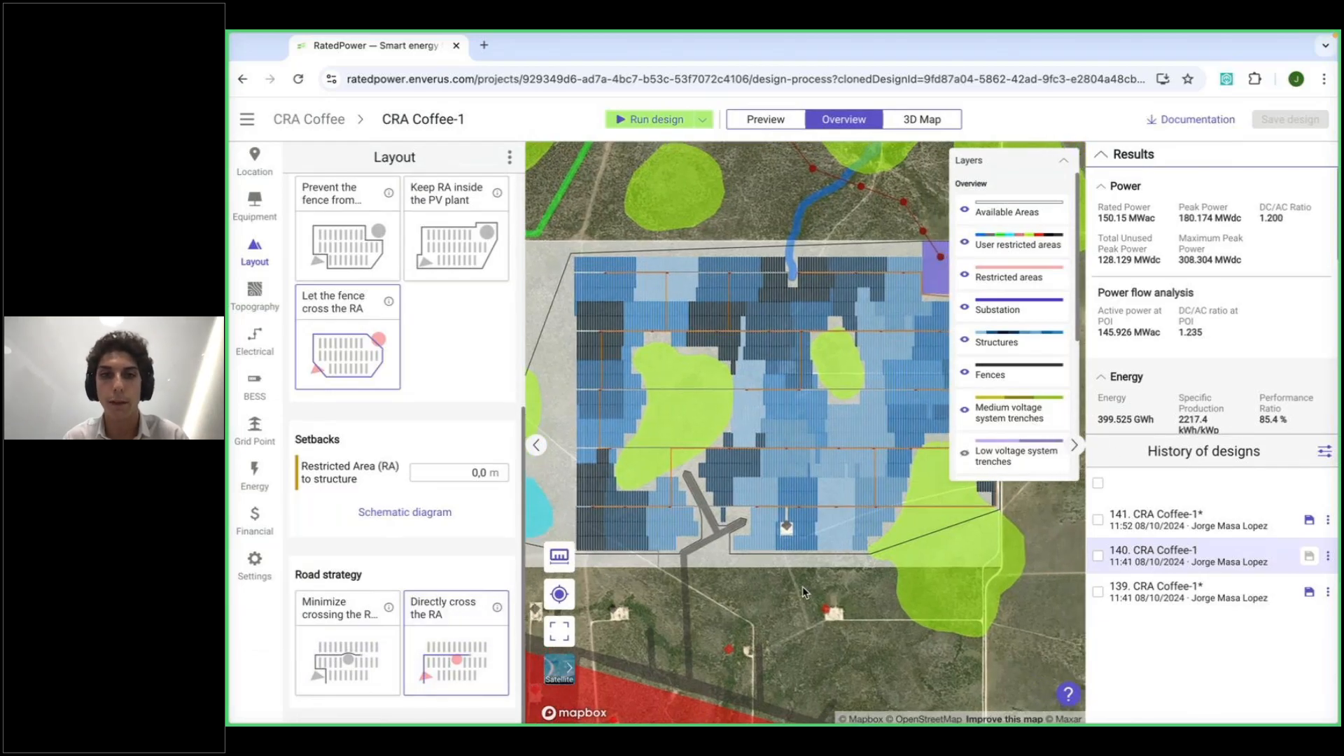
# Load design 141 from the design history and inspect its road routing around the large RA-7 bedrock area
pyautogui.click(1161, 518)
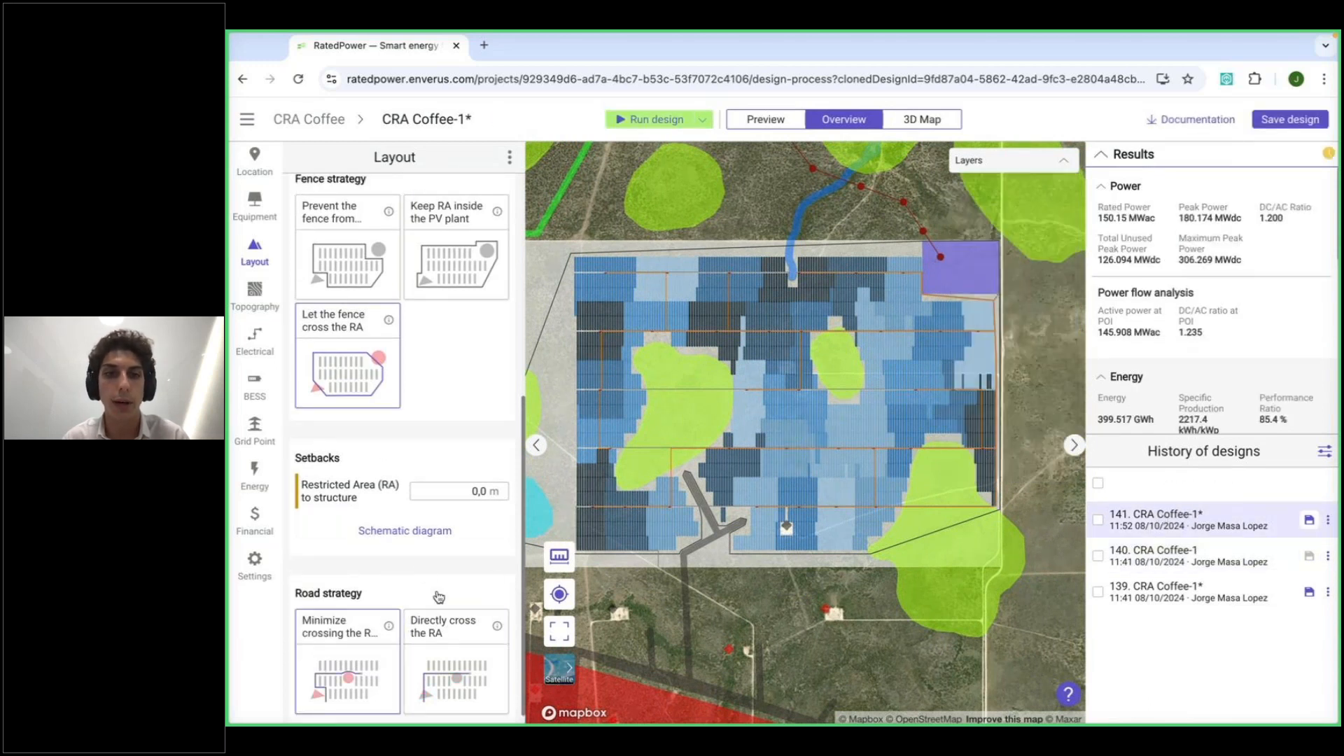
pyautogui.scroll(4, 835, 418)
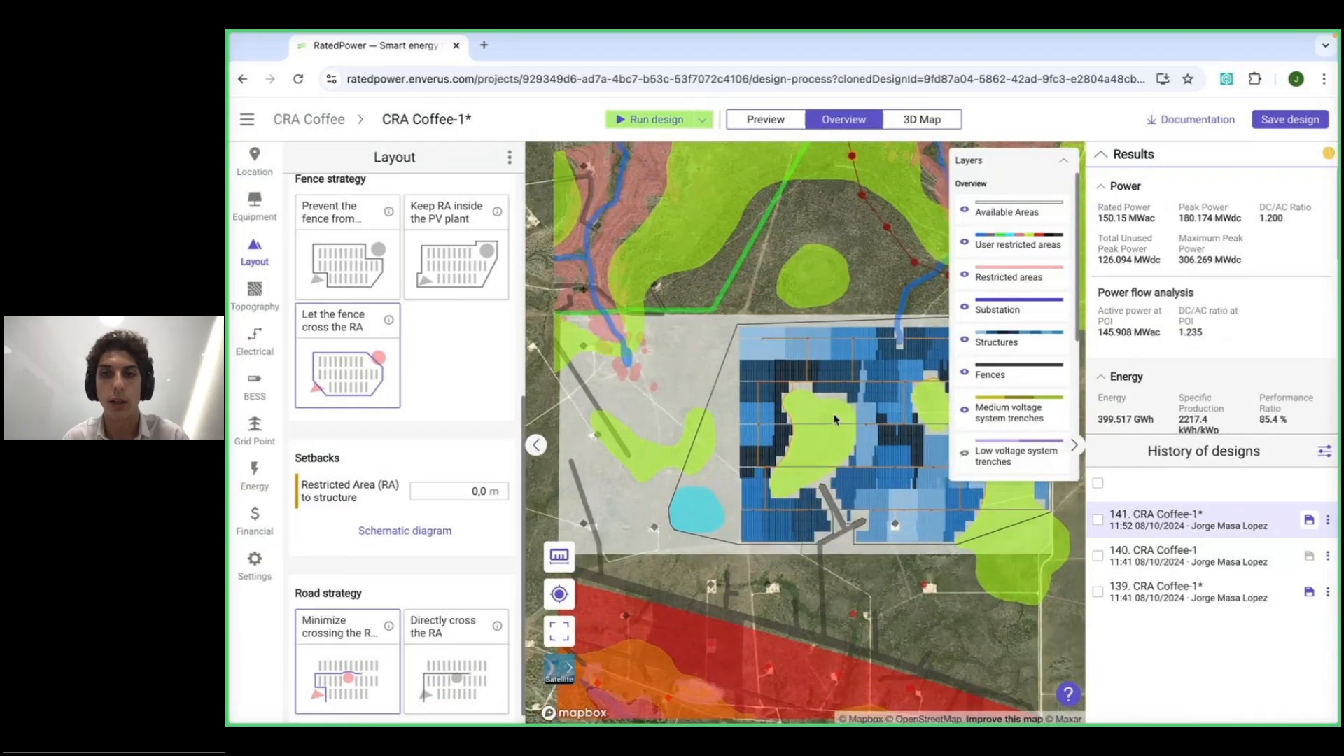
pyautogui.scroll(3, 729, 376)
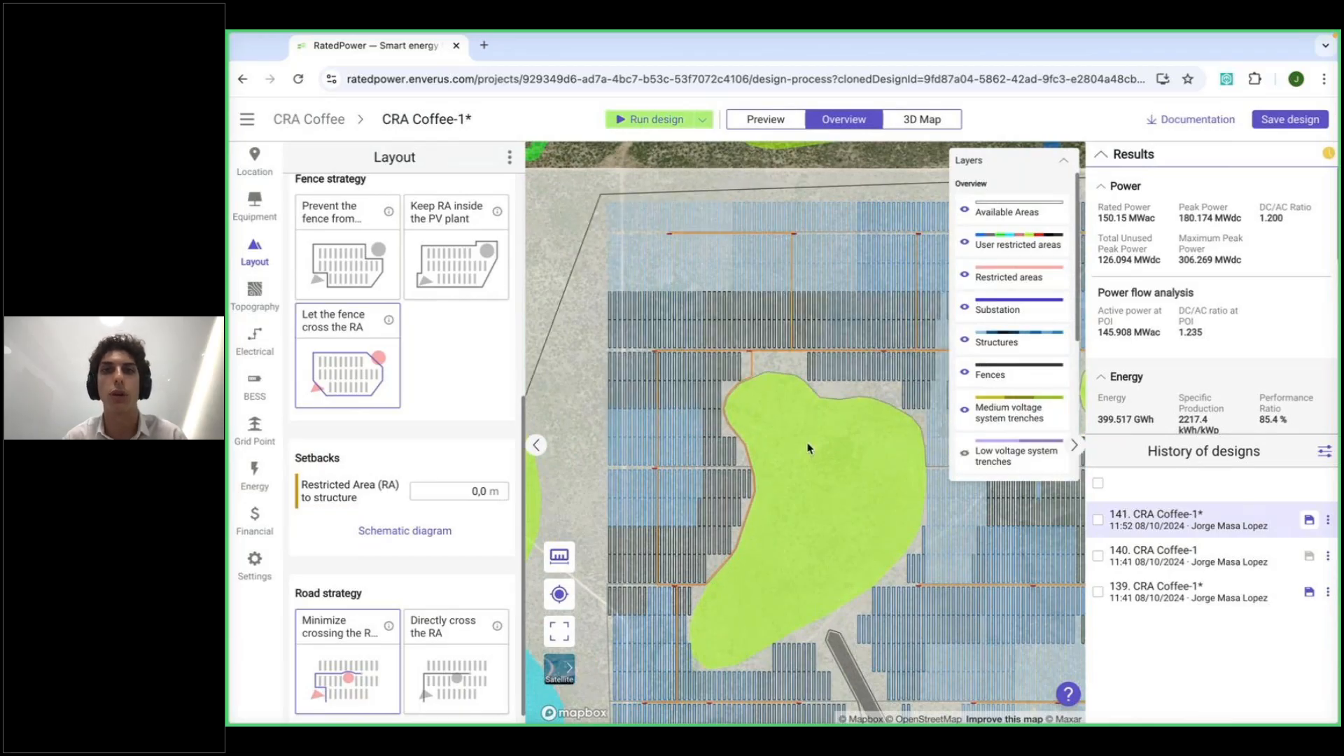
pyautogui.scroll(5, 449, 528)
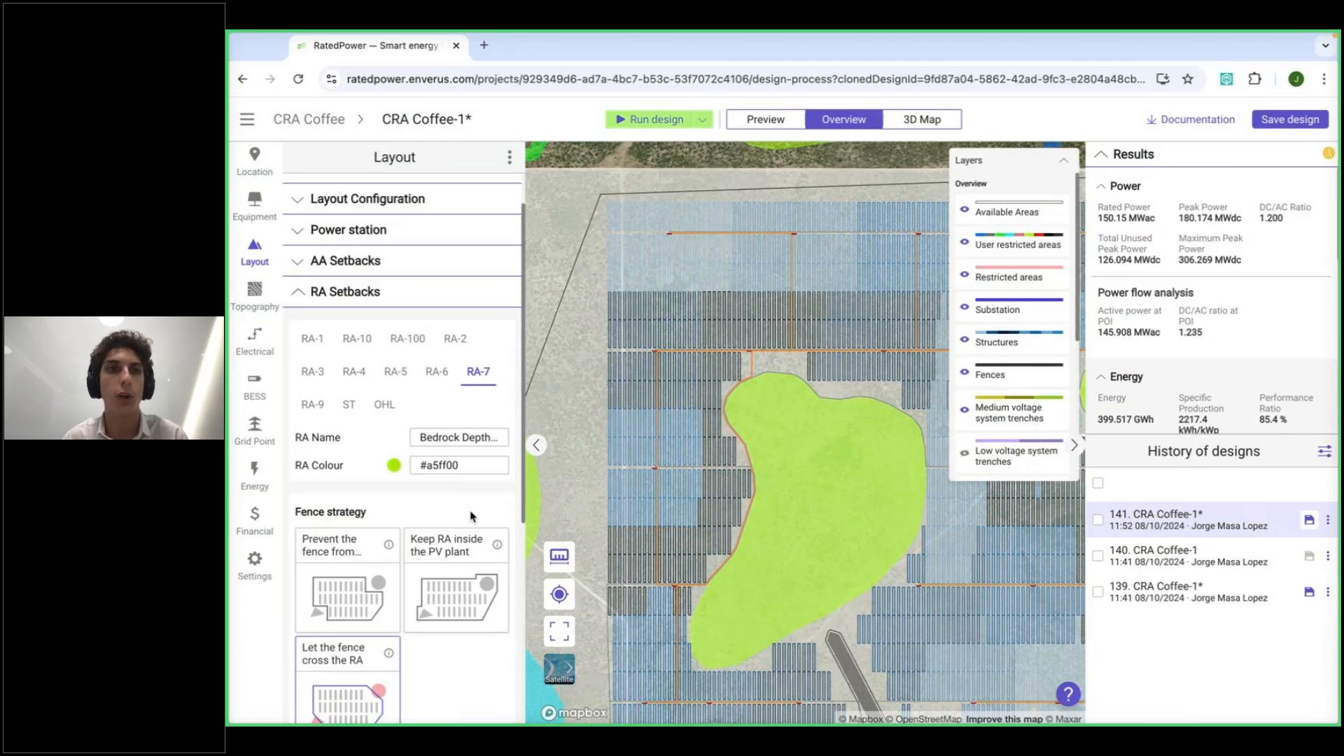
# Switch back to the presentation and advance to the slide on DC/AC ratio at the Point of Interconnection
pyautogui.hotkey('ctrl', 'Left')
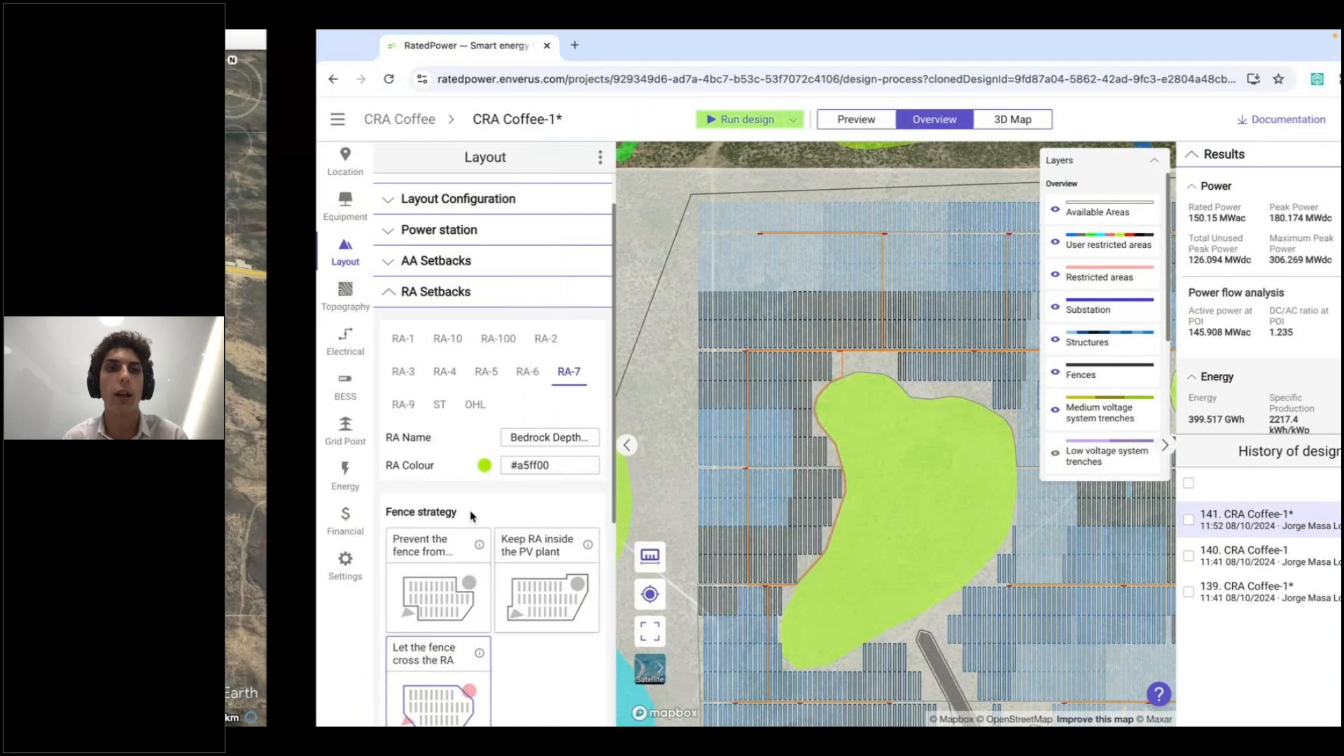
pyautogui.hotkey('ctrl', 'Left')
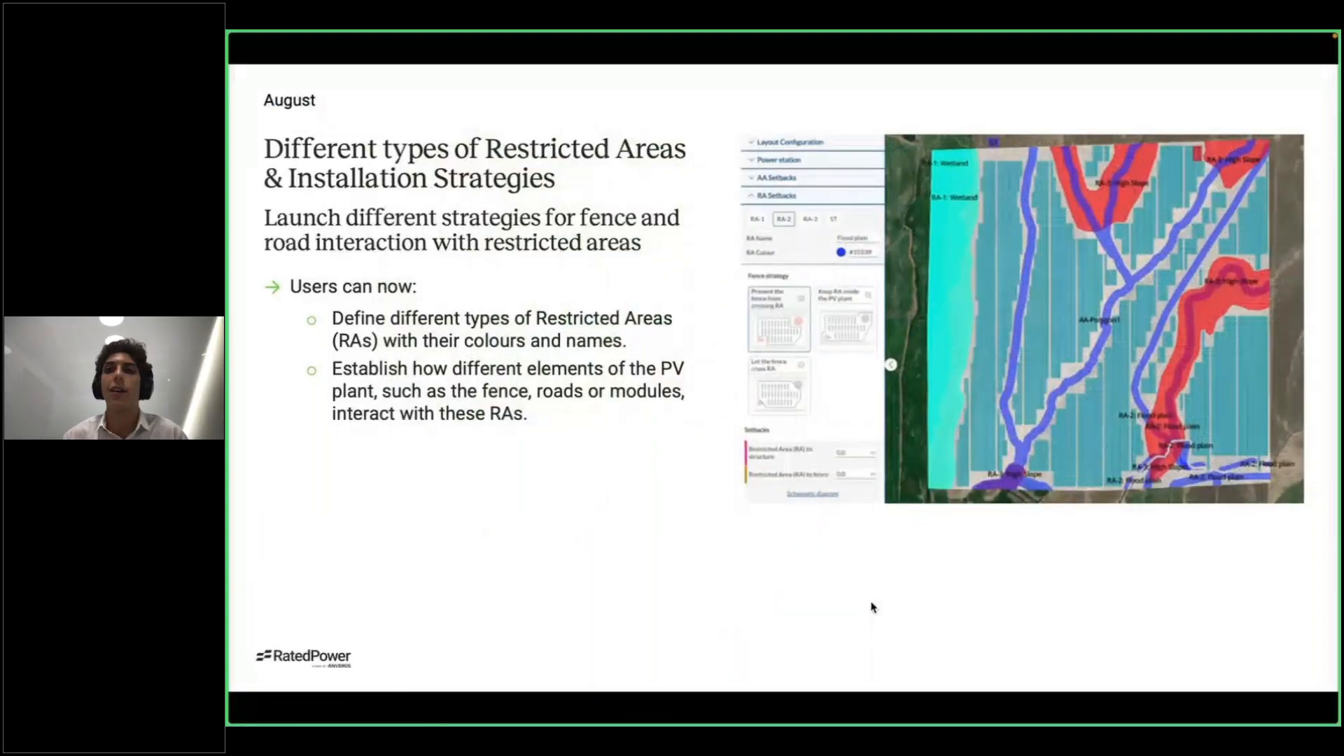
pyautogui.press('Right')
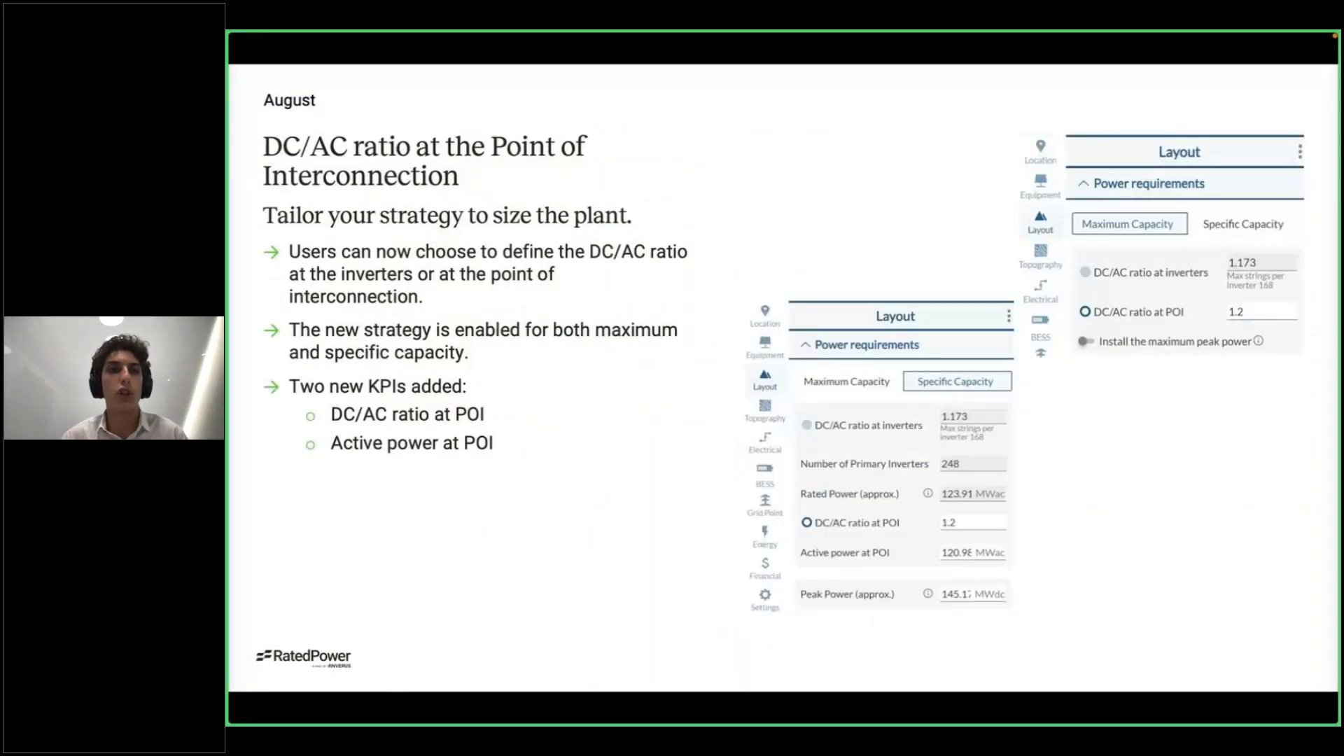